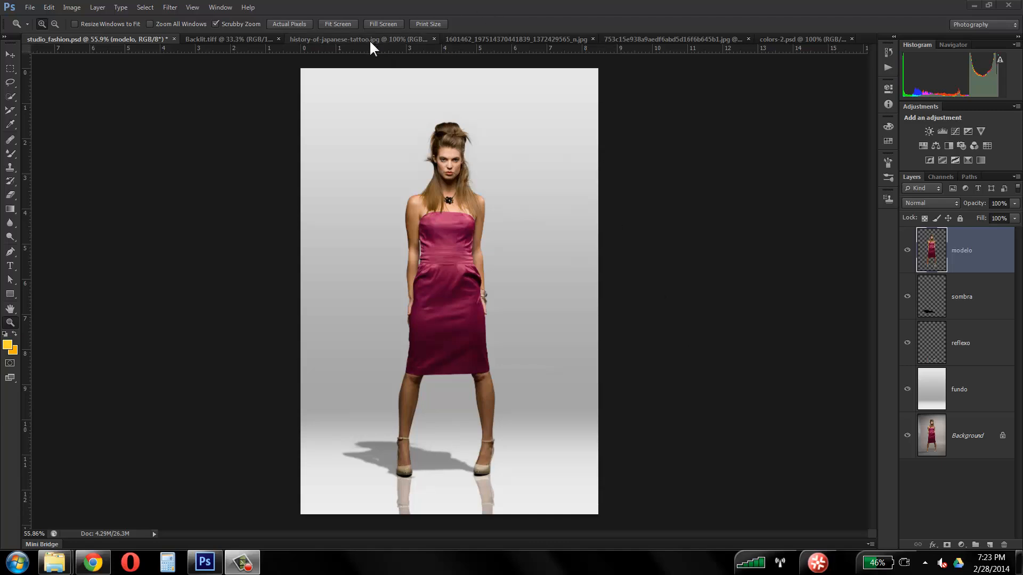
Step: Look through the open images, from the fashion model to the Japanese tattoo, and show the swallow drawing enlarged
left_click(244, 43)
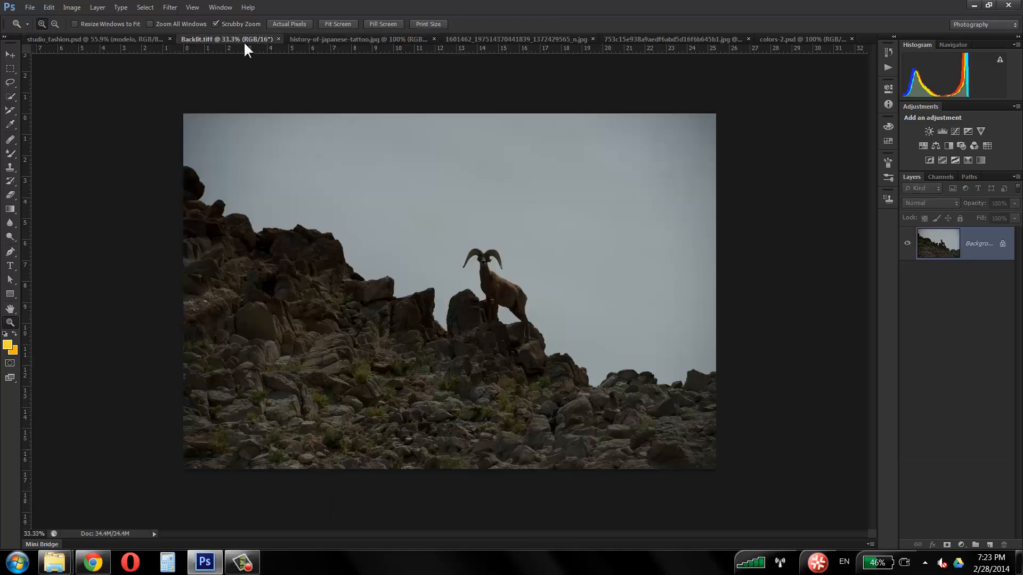
left_click(425, 43)
left_click(484, 39)
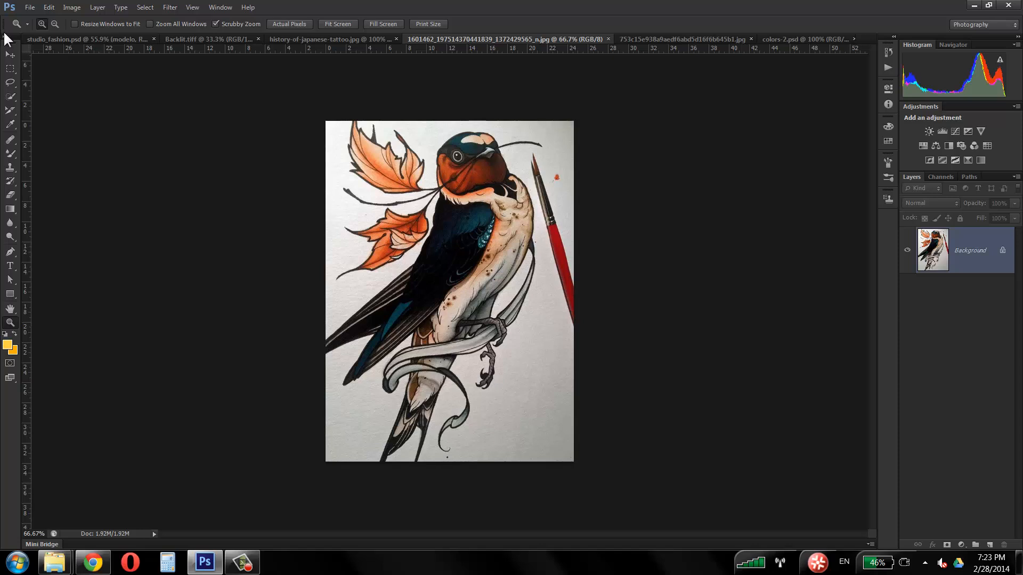
left_click(52, 38)
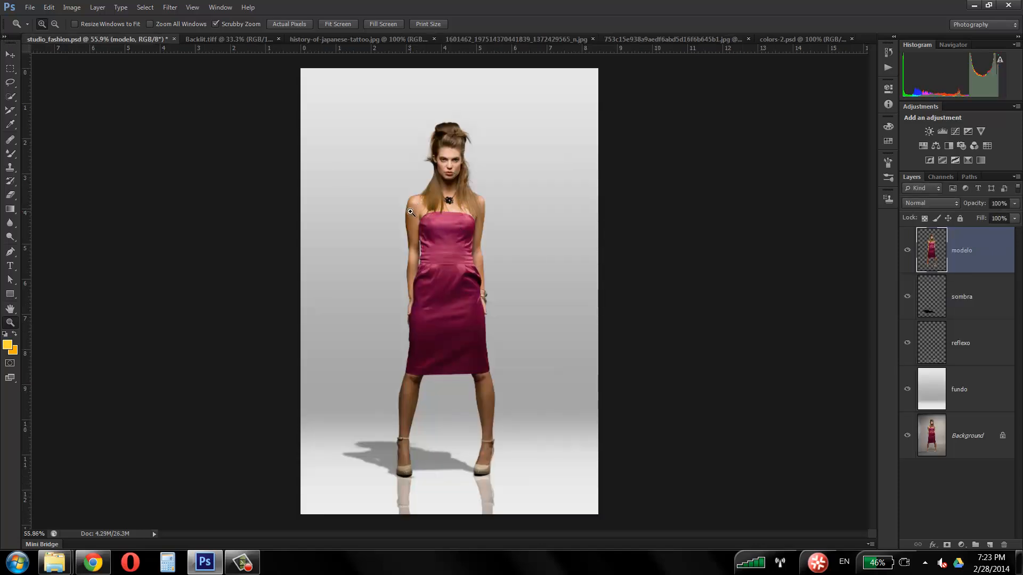
left_click(231, 39)
left_click(373, 38)
left_click(507, 40)
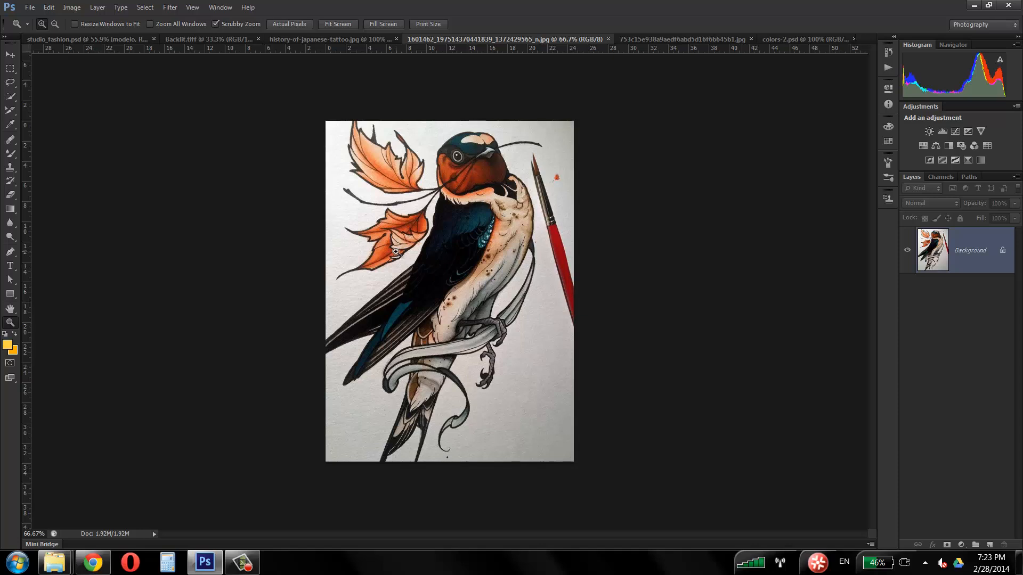
left_click_drag(495, 198, 556, 143)
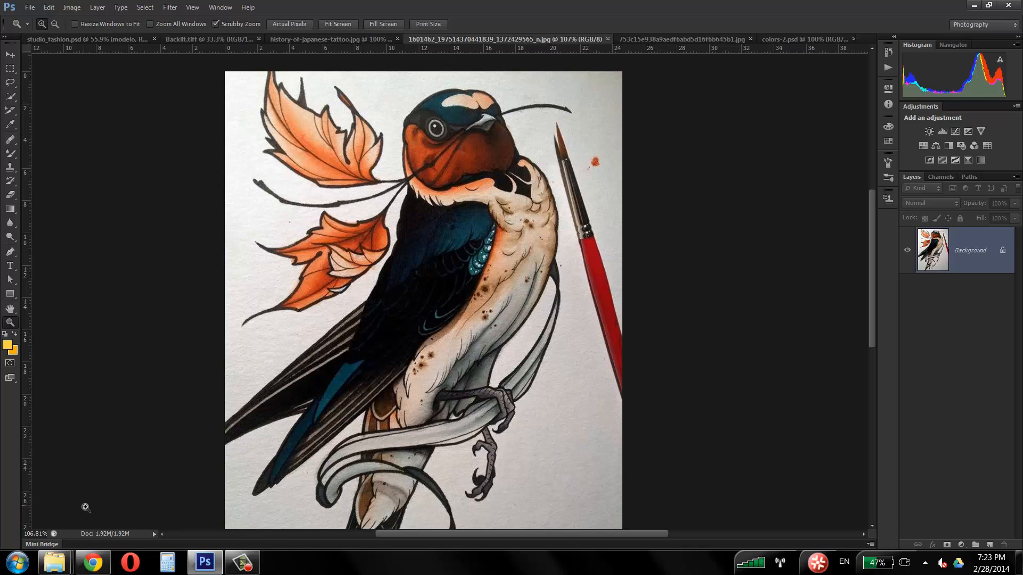
Step: Start the Windows Magnifier to enlarge the screen and activate Photoshop's Quick Selection tool
left_click(21, 563)
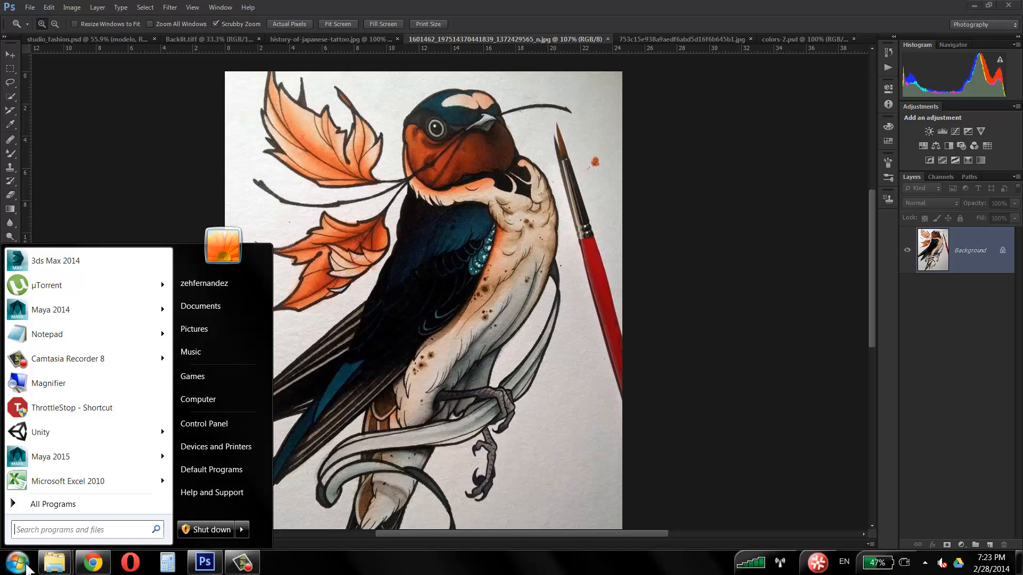
left_click(111, 379)
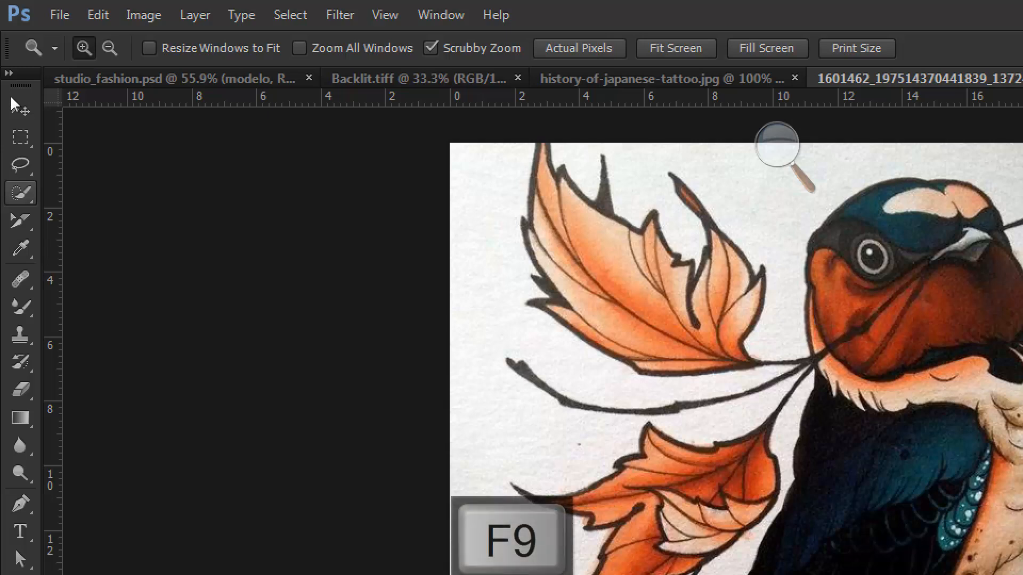
left_click(11, 97)
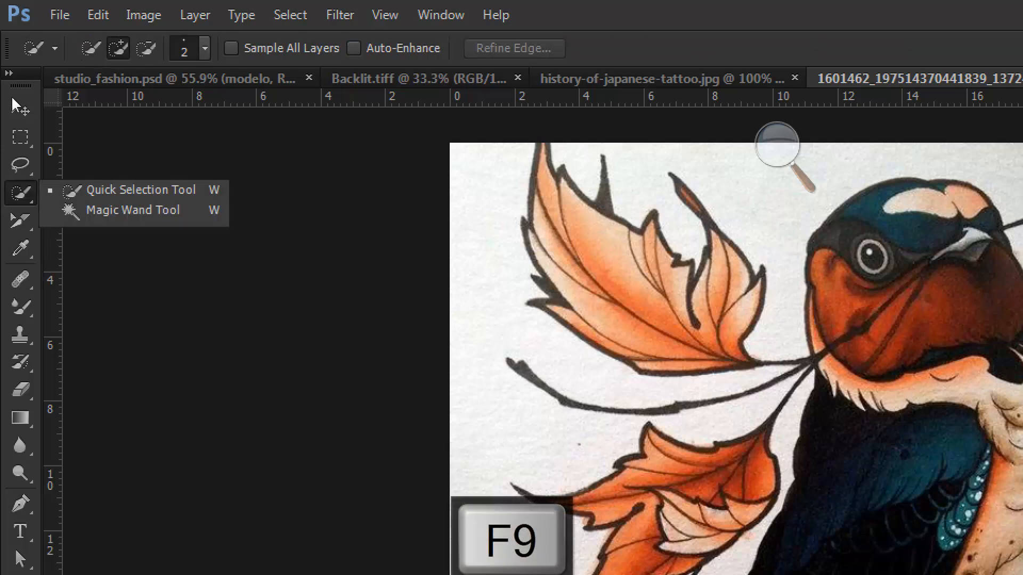
left_click(11, 97)
left_click(12, 97)
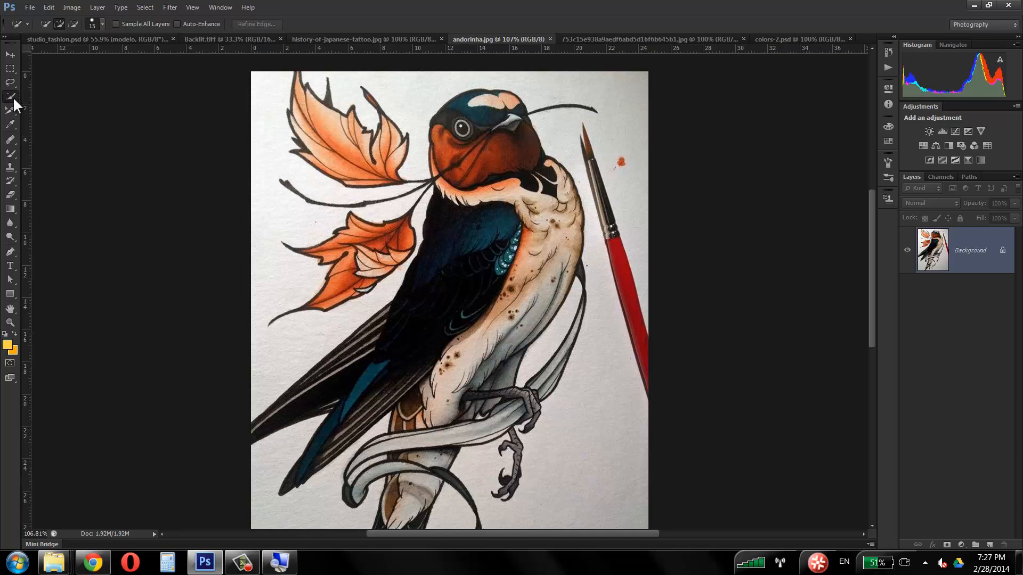
Step: Select the white paper all around the swallow, leaves and paintbrush with the Quick Selection tool
mouse_move(290, 89)
left_mouse_down()
mouse_move(264, 113)
mouse_move(272, 168)
mouse_move(259, 185)
mouse_move(268, 237)
mouse_move(253, 342)
mouse_move(270, 360)
mouse_move(231, 400)
mouse_move(252, 443)
mouse_move(280, 454)
mouse_move(248, 480)
mouse_move(298, 523)
mouse_move(320, 507)
mouse_move(300, 523)
left_mouse_up()
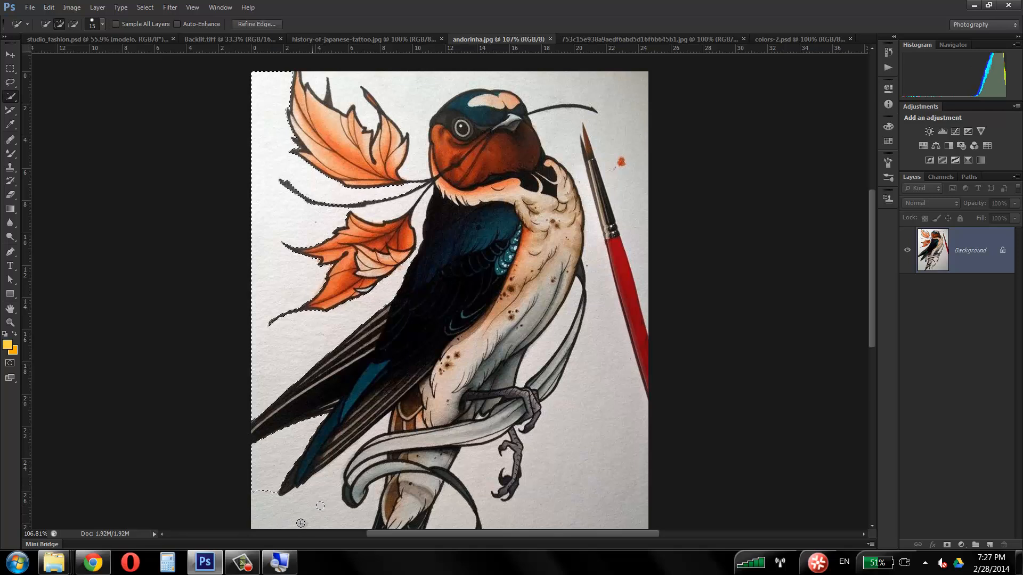
mouse_move(557, 348)
left_mouse_down()
mouse_move(595, 433)
mouse_move(559, 494)
mouse_move(572, 485)
mouse_move(495, 504)
left_mouse_up()
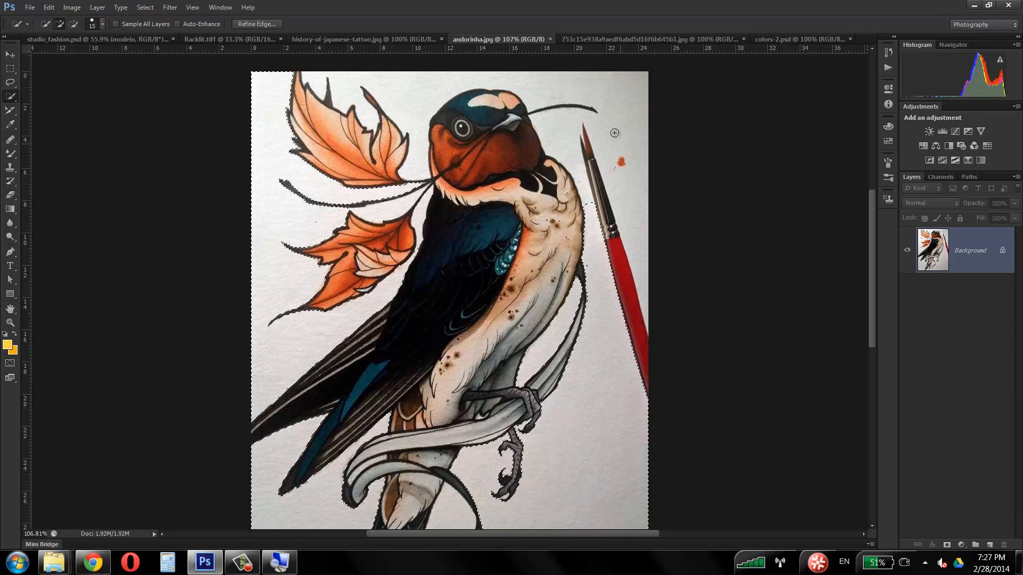
mouse_move(614, 132)
left_mouse_down()
mouse_move(578, 141)
mouse_move(433, 91)
mouse_move(378, 109)
left_mouse_up()
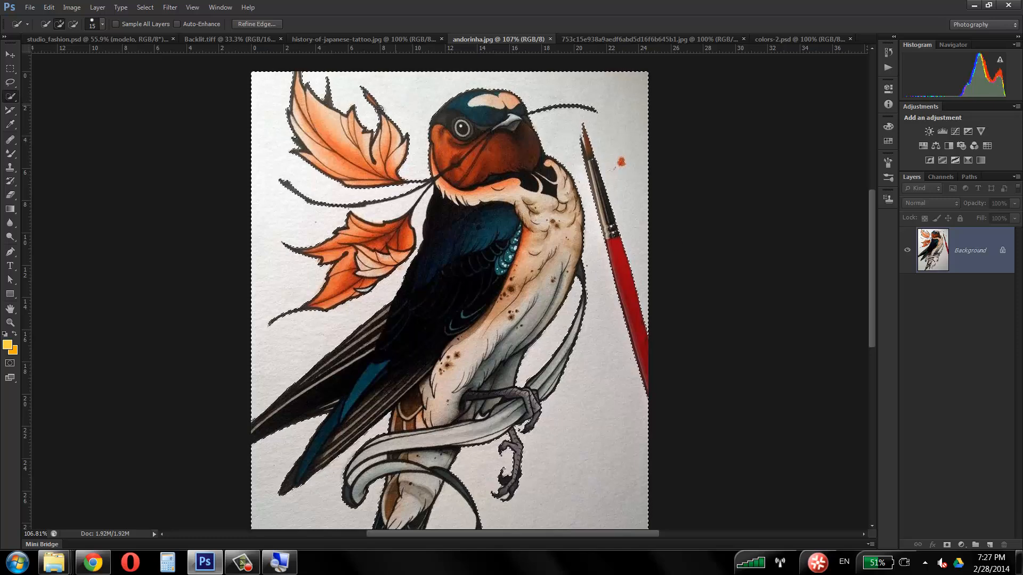
Step: Try copying the selected paper onto its own layer with the Background layer hidden, and undo it
double_click(959, 251)
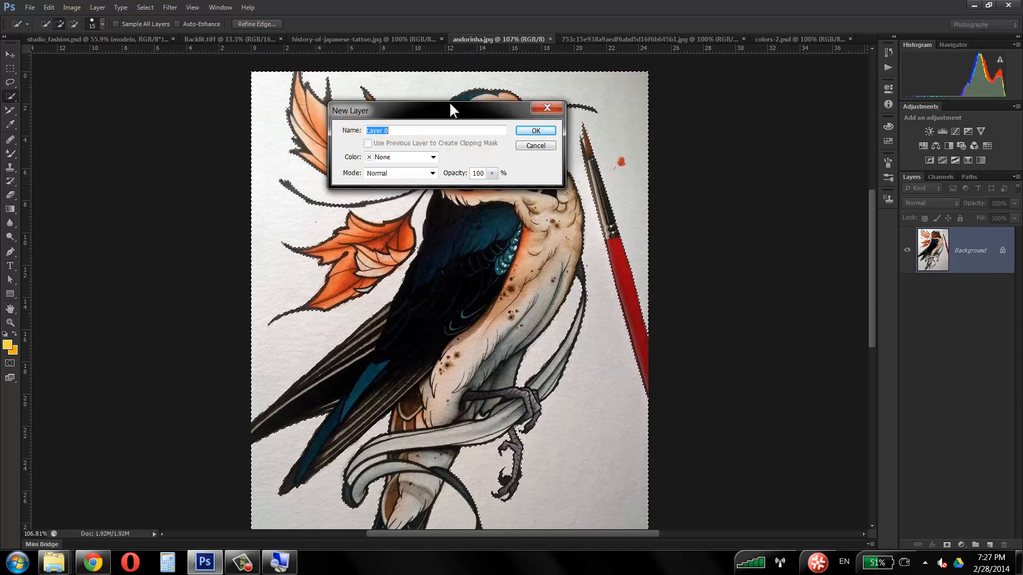
left_click(539, 148)
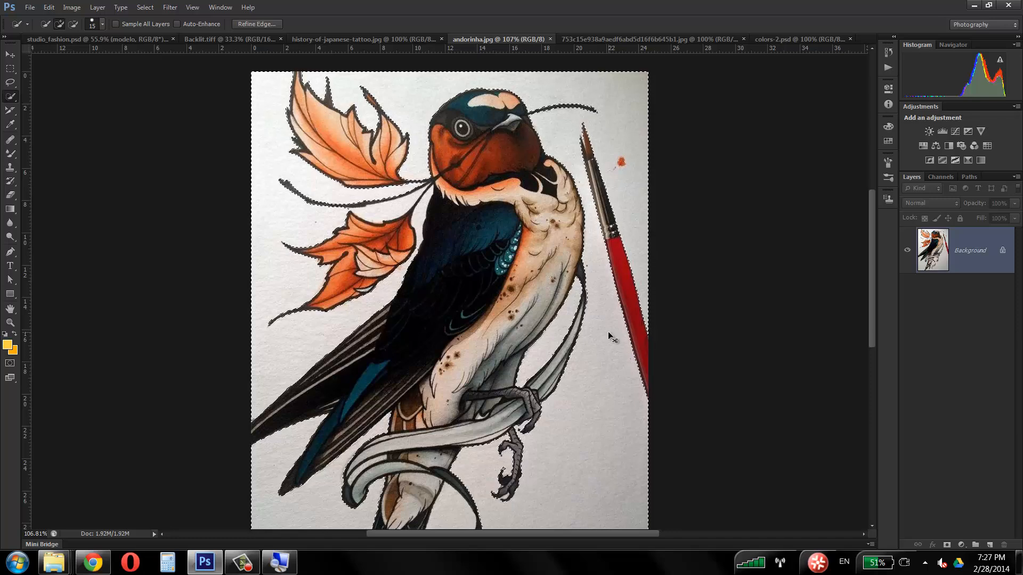
key("ctrl+j")
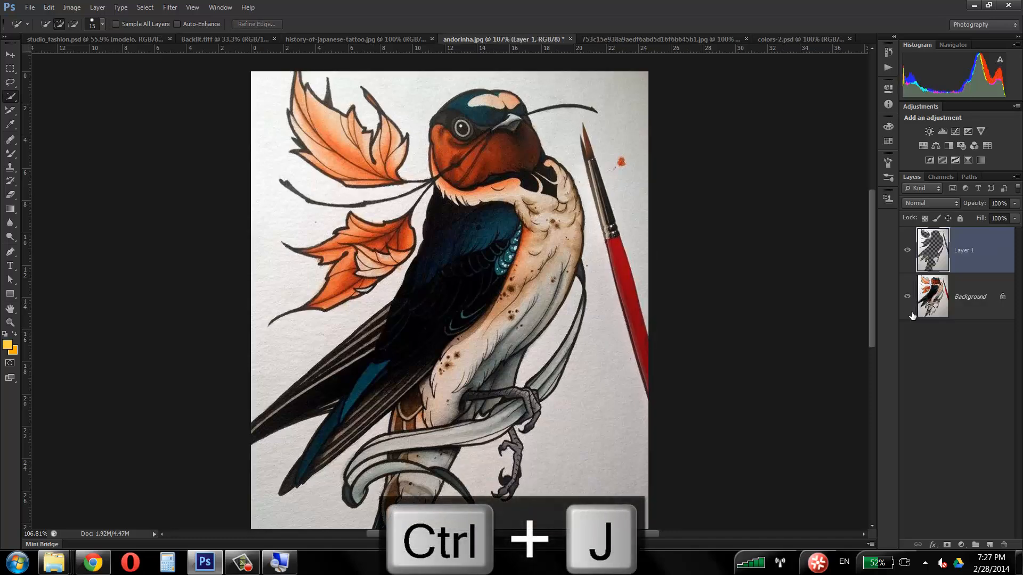
left_click(907, 296)
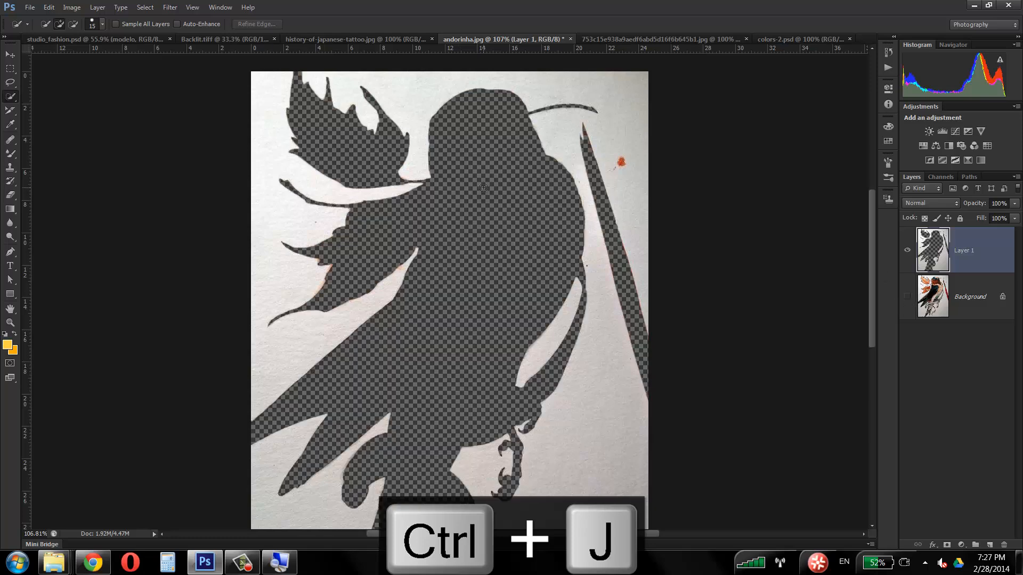
key("ctrl+z")
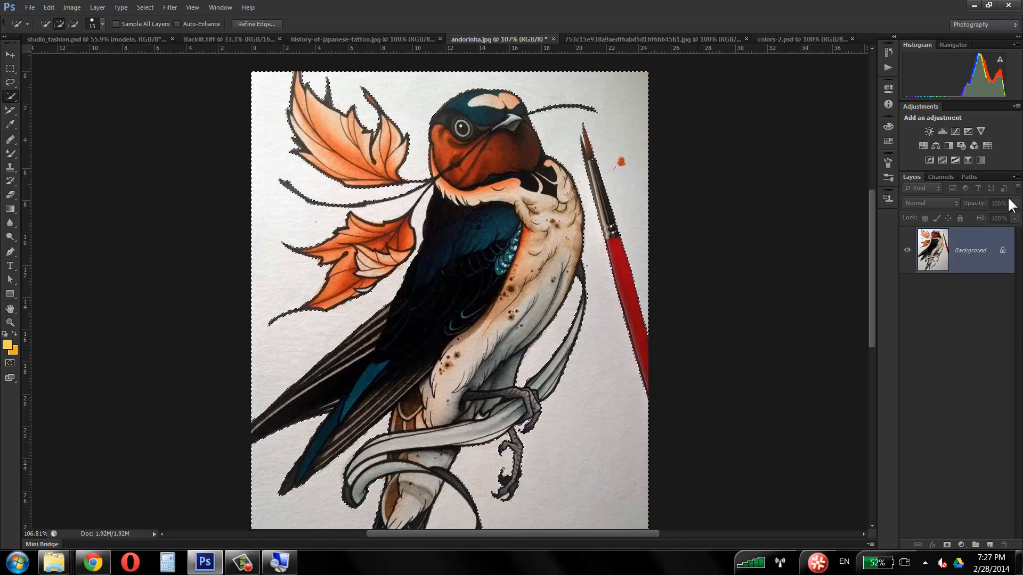
Step: Invert the selection so it covers the swallow, leaves and paintbrush instead of the paper
key("ctrl+shift+i")
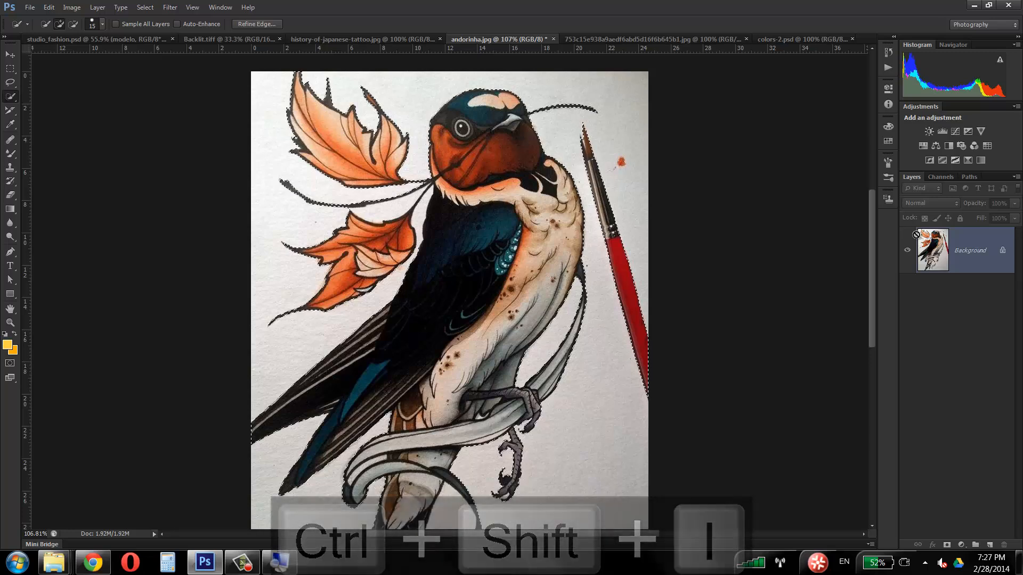
Step: Try copying the selected swallow artwork onto a new layer with the Background layer hidden, and undo it
key("ctrl+j")
left_click(907, 296)
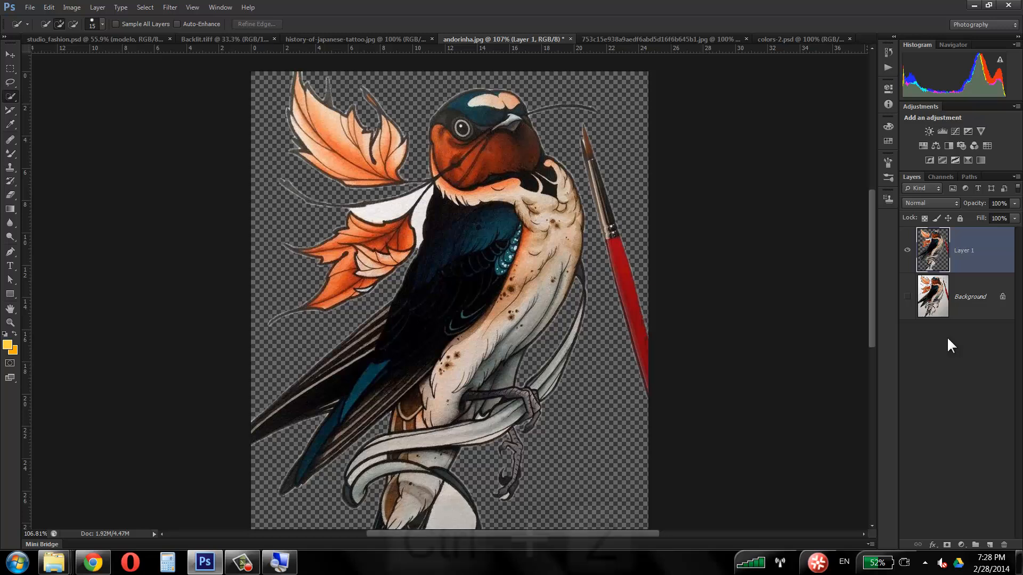
key("ctrl+z")
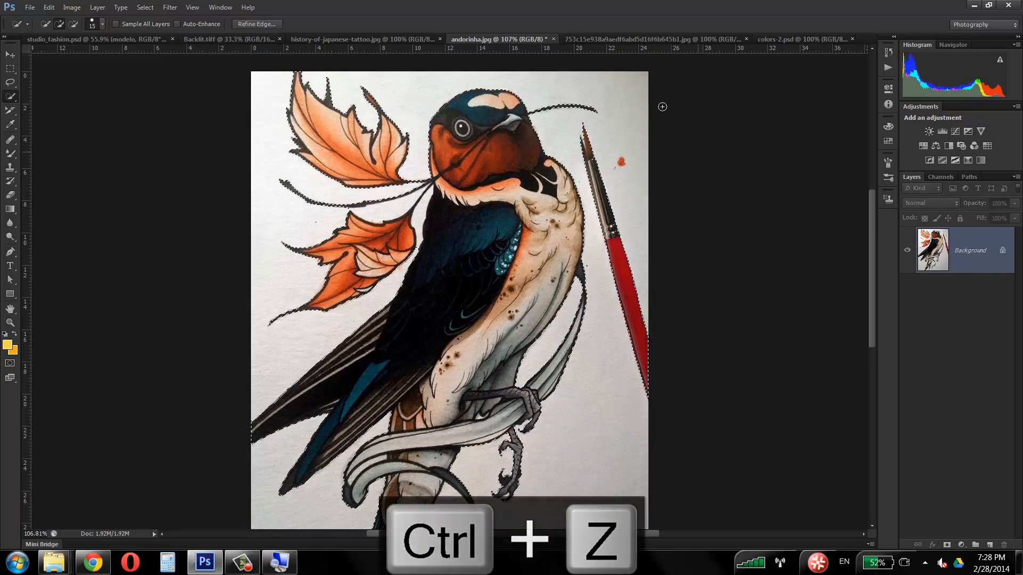
Step: Preview the selection in Refine Edge with the On Layers view, check the gap between the leaves, and cancel the refinement
left_click(258, 24)
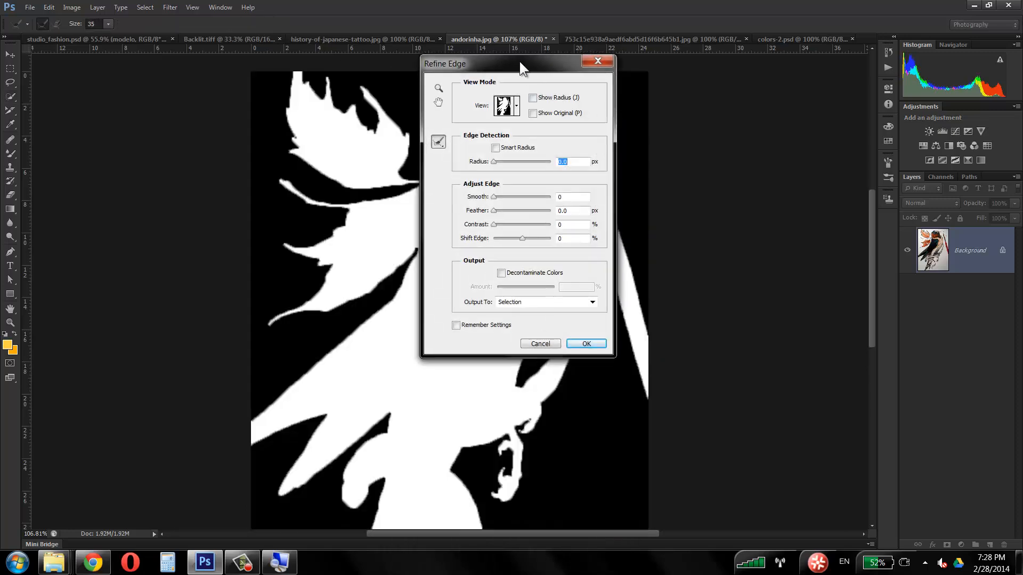
left_click_drag(519, 62, 756, 74)
left_click(747, 117)
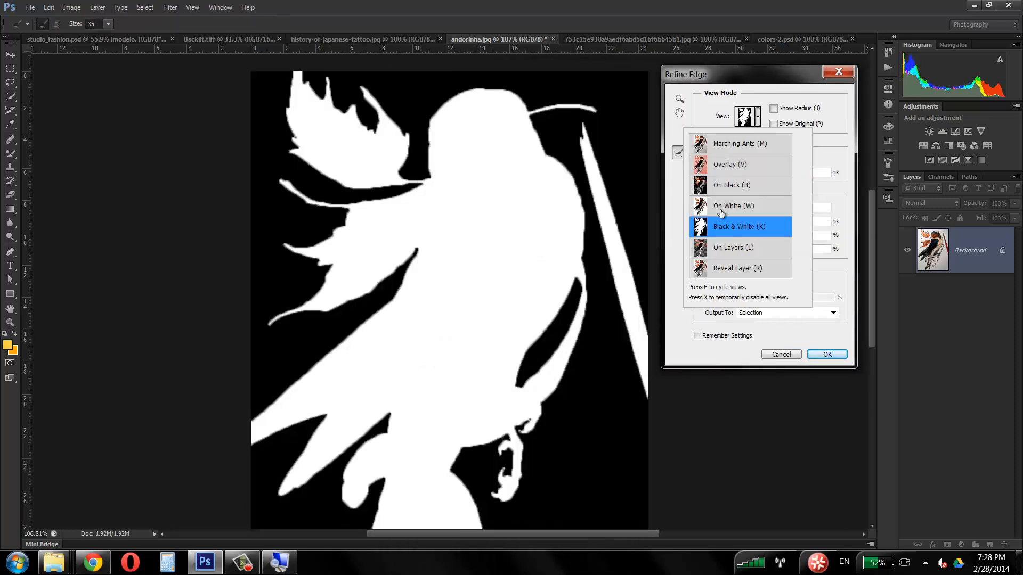
left_click(715, 250)
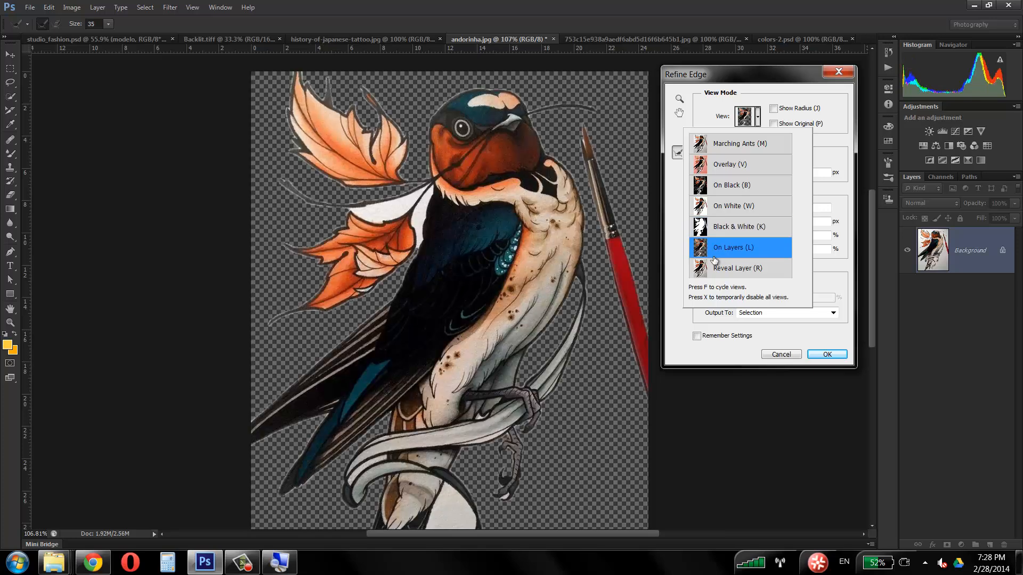
left_click(390, 207)
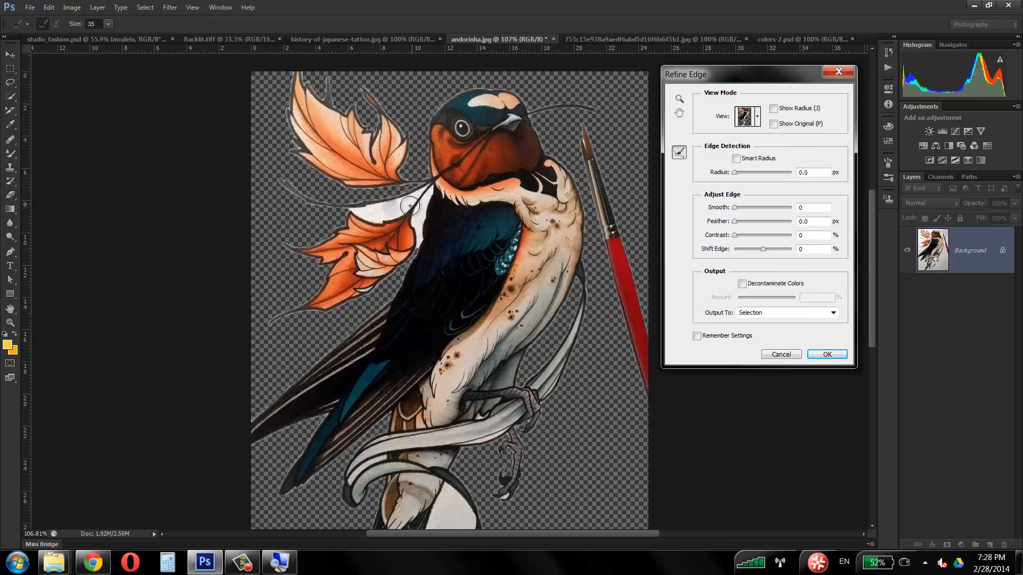
left_click(781, 355)
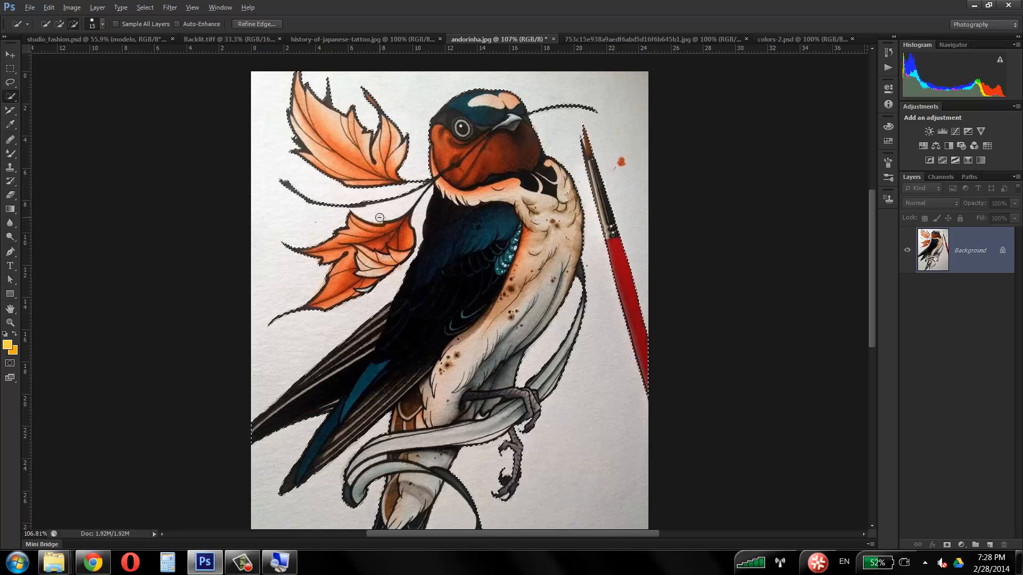
Step: Subtract the white paper gap between the lower leaf, its stem and the swallow's neck from the selection
mouse_move(379, 215)
left_mouse_down()
mouse_move(392, 210)
mouse_move(367, 214)
mouse_move(419, 218)
mouse_move(394, 269)
left_mouse_up()
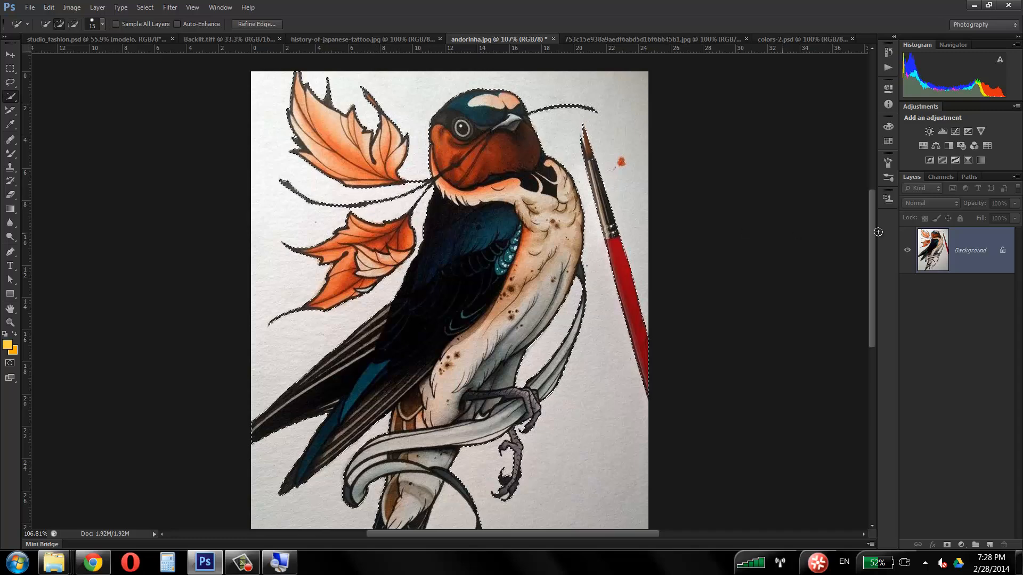
Step: Refine the selection edge in On Layers view with Shift Edge at about -42% and slightly increased Contrast
left_click(260, 24)
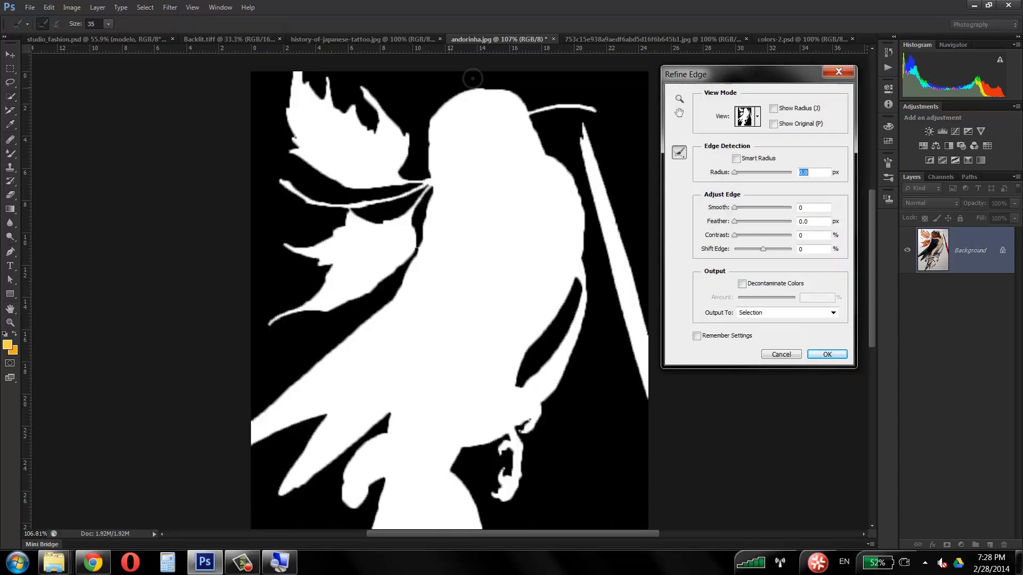
left_click(757, 124)
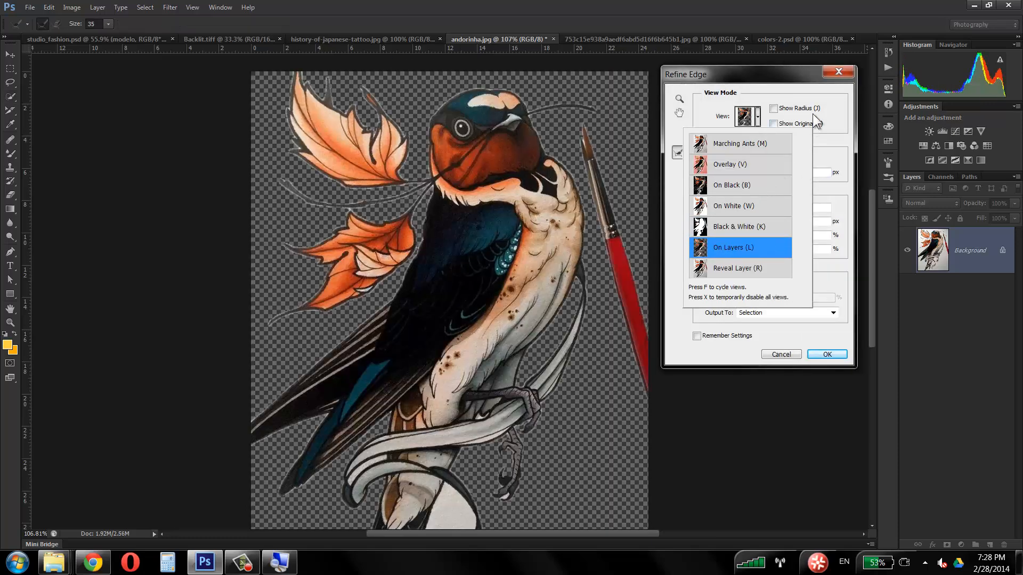
left_click(813, 114)
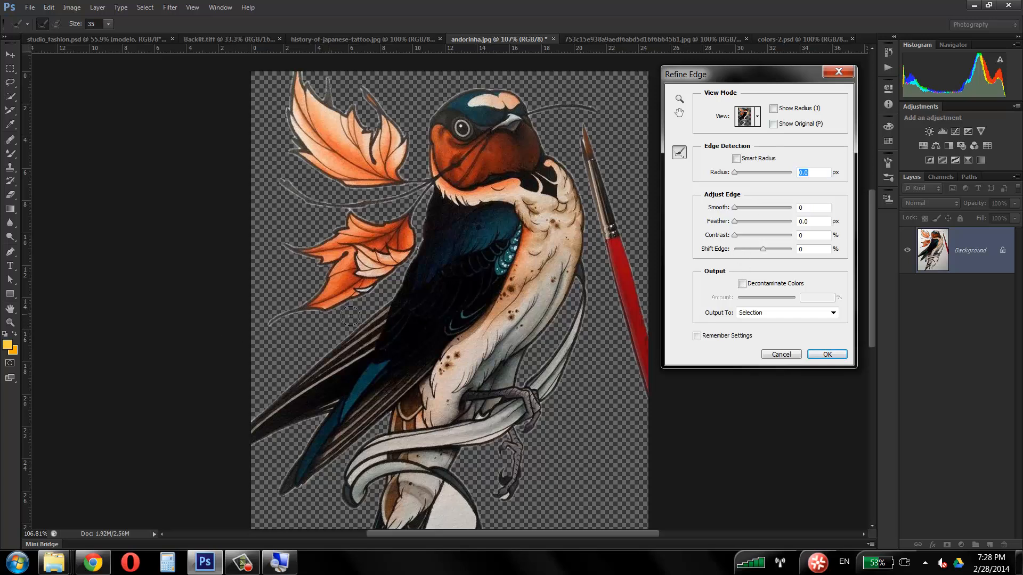
left_click_drag(764, 248, 752, 252)
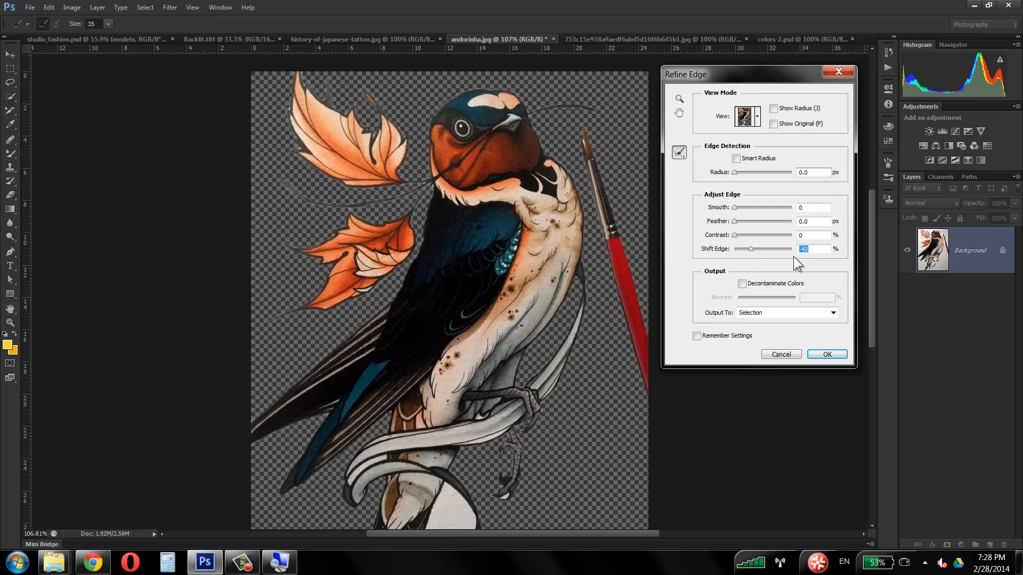
left_click(748, 251)
left_click_drag(733, 235, 737, 235)
left_click(819, 355)
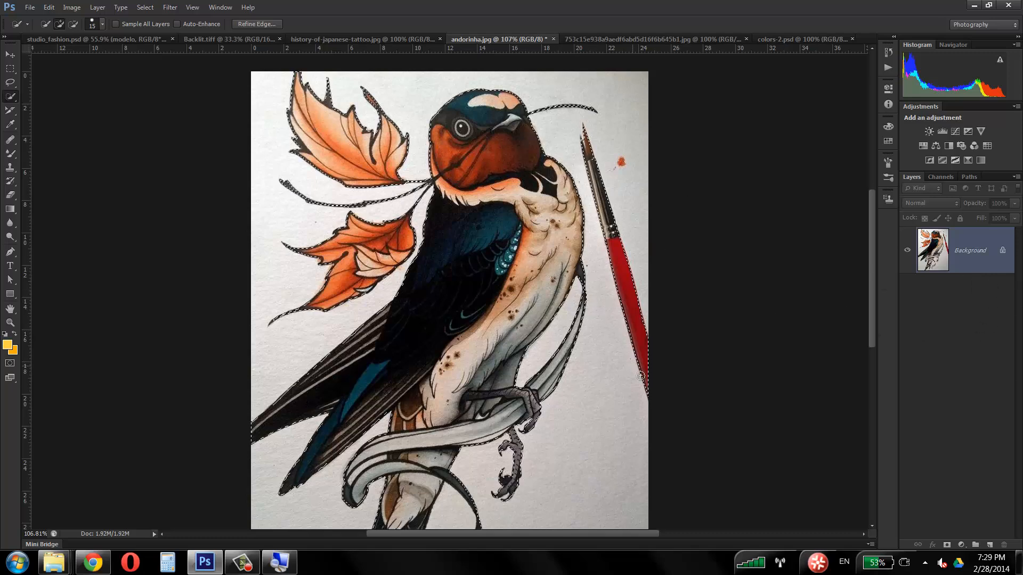
Step: Copy the refined selection of the swallow artwork to a new layer and hide the Background layer
key("ctrl+j")
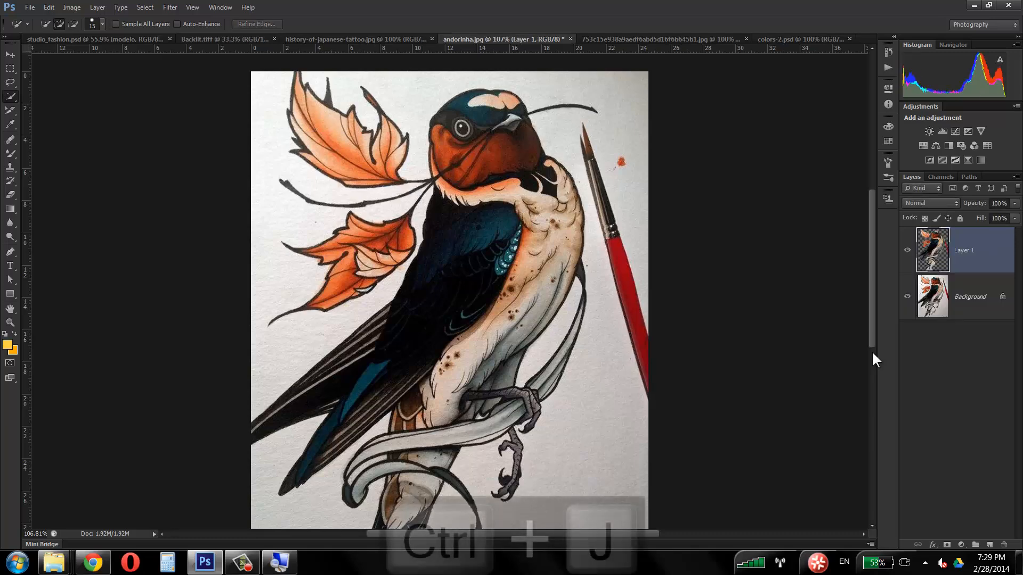
left_click(907, 296)
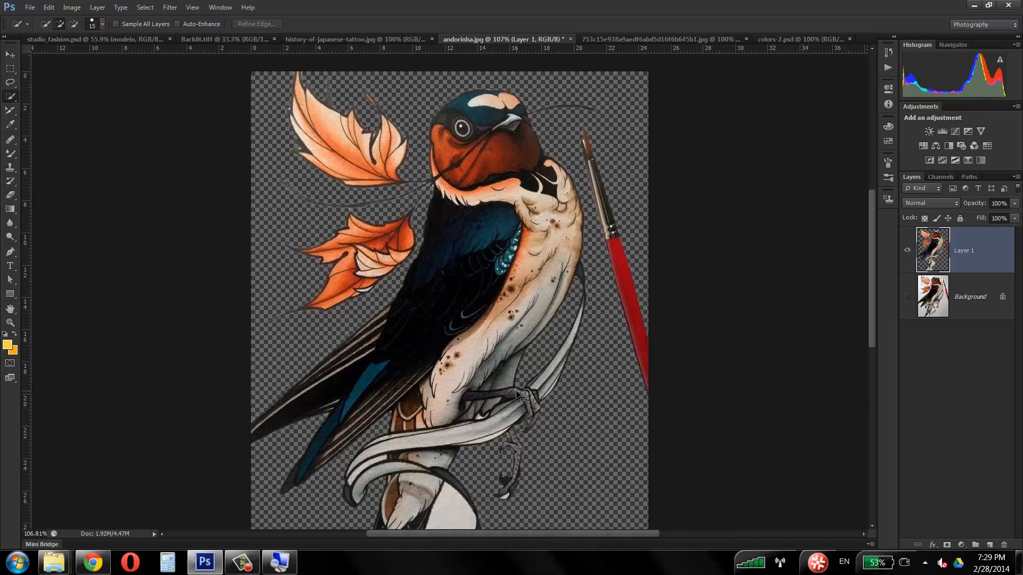
Step: Delete the white paper left inside the ribbon loop beside the tail from Layer 1 and clear the selection
left_click(450, 520)
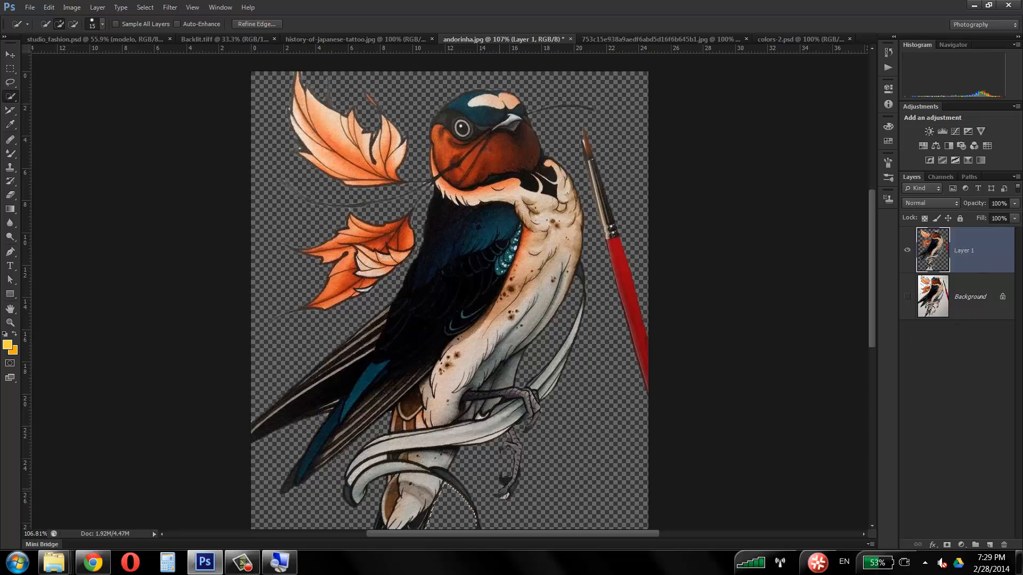
left_click(503, 497)
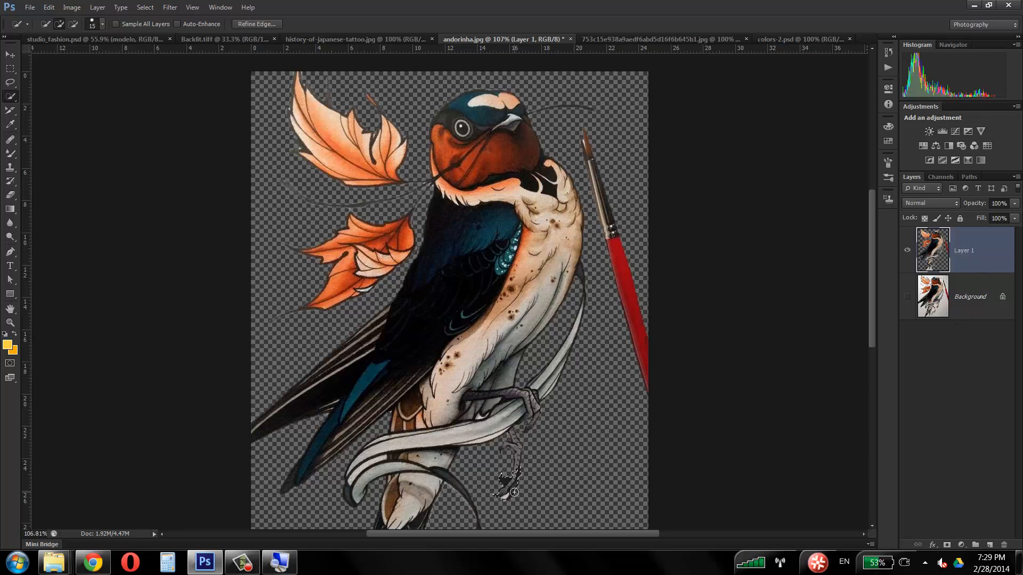
key("ctrl+d")
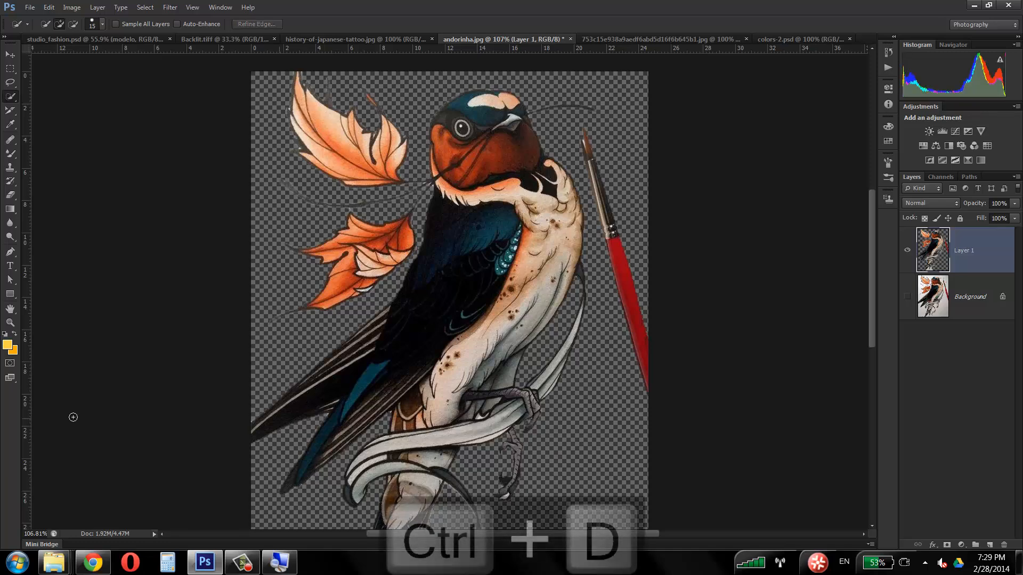
Step: Remove the white paper spot inside the lower claw using a 7 px Quick Selection brush, and deselect
left_click(10, 323)
left_click_drag(501, 495, 50, 212)
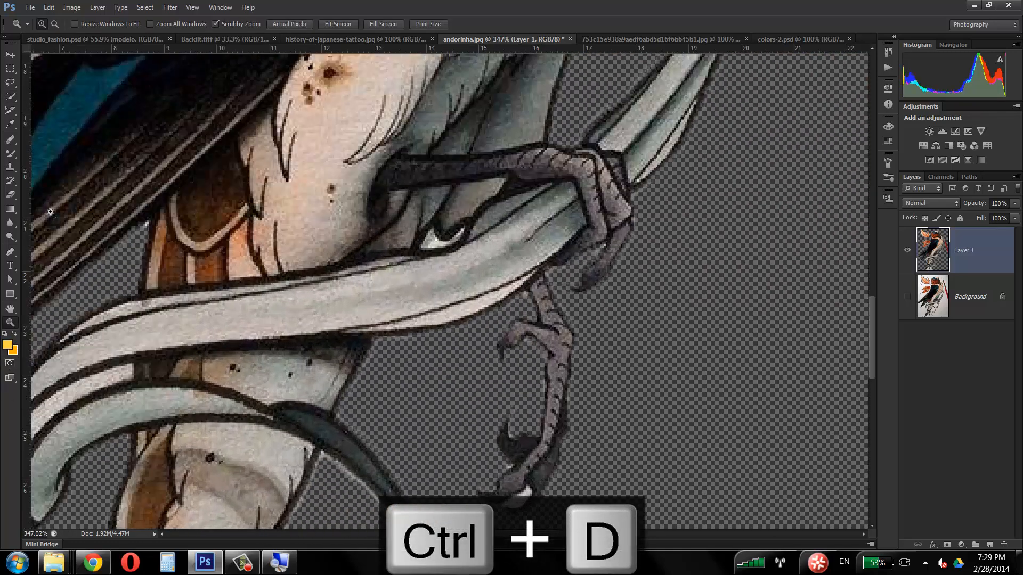
left_click(10, 96)
key("bracketleft")
key("bracketleft")
key("bracketleft")
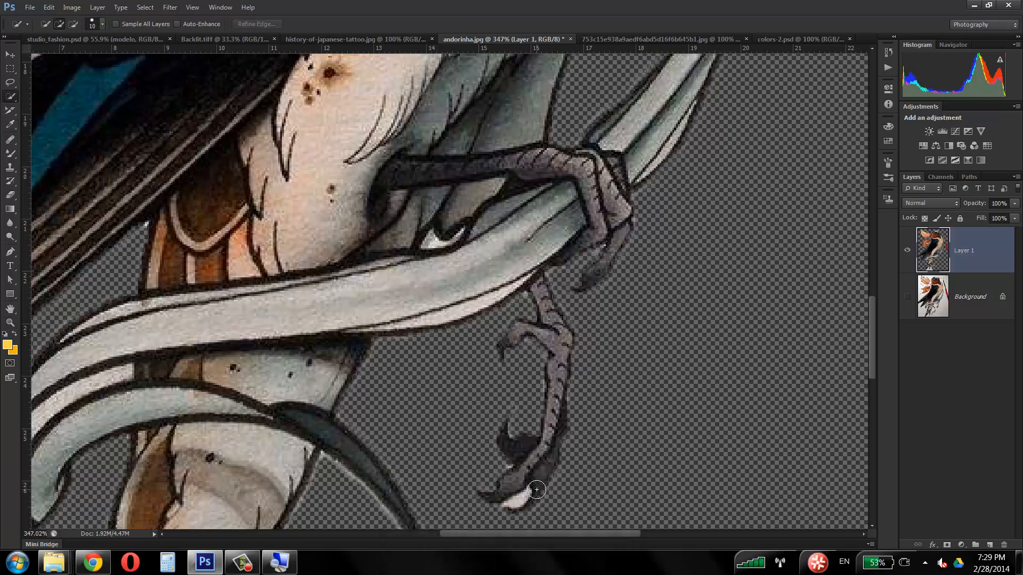
mouse_move(524, 497)
left_mouse_down()
mouse_move(554, 415)
mouse_move(527, 447)
mouse_move(559, 490)
left_mouse_up()
key("ctrl+d")
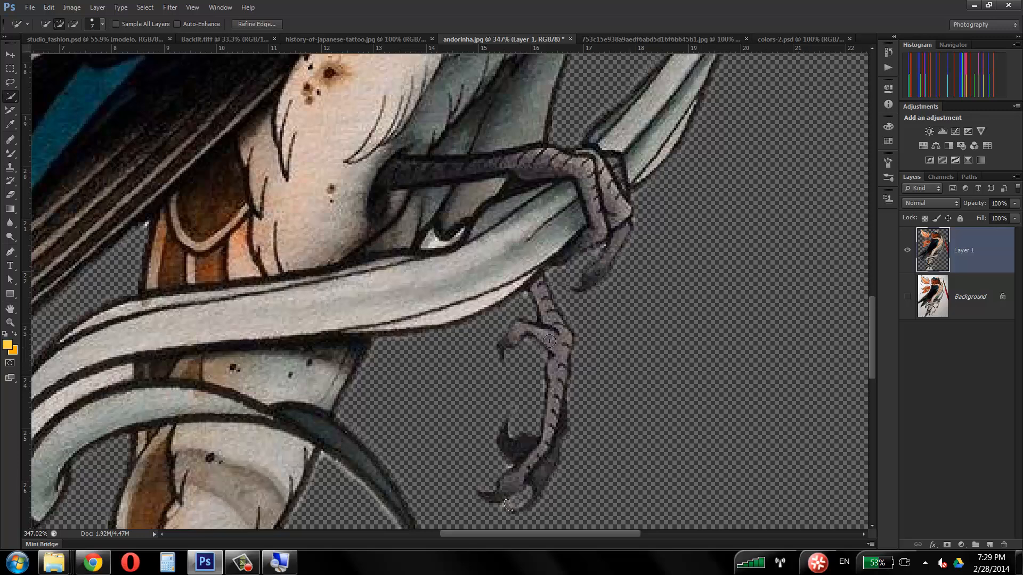
Step: Select and delete the remaining white paper areas between and beside the swallow's tail feathers, and deselect
left_click(10, 323)
left_click_drag(426, 297, 328, 254)
key("super")
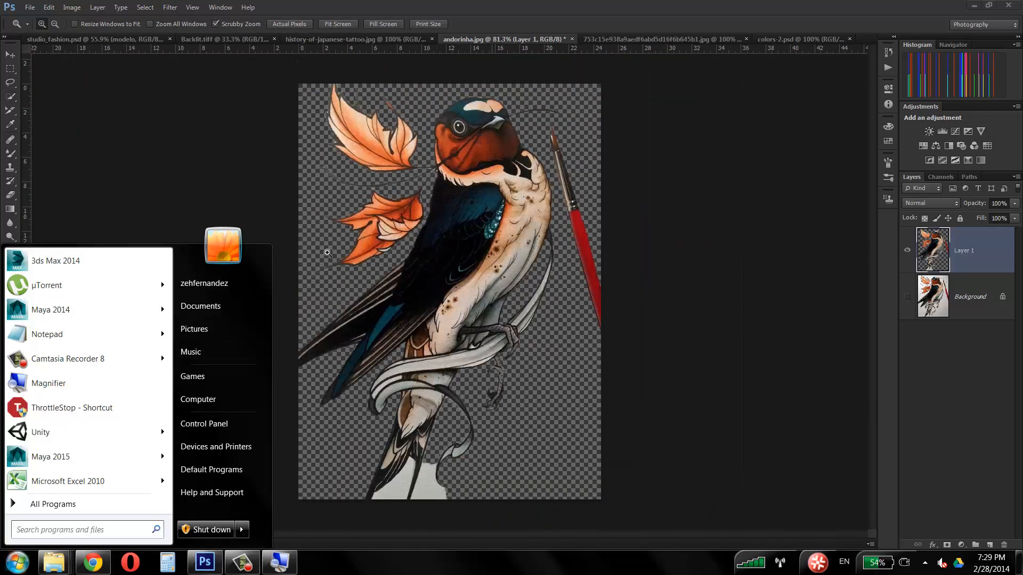
key("super")
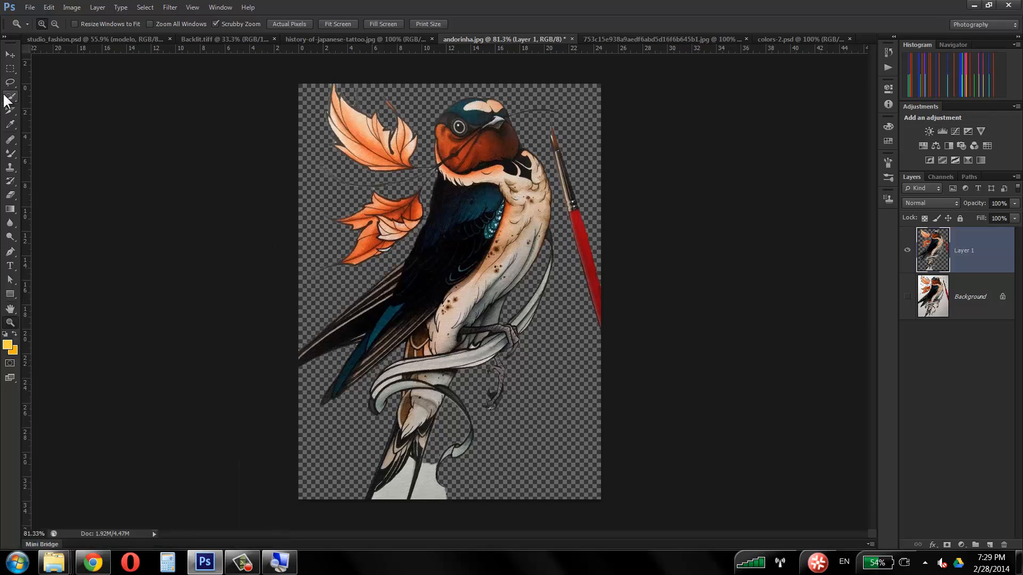
left_click(9, 98)
left_click_drag(406, 477, 399, 490)
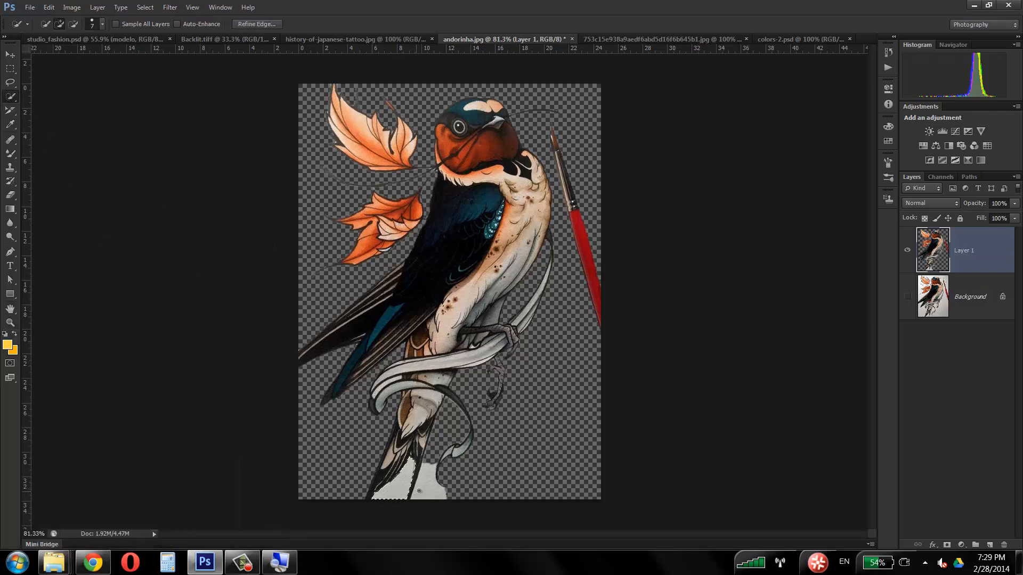
key("Delete")
left_click(420, 482)
key("Delete")
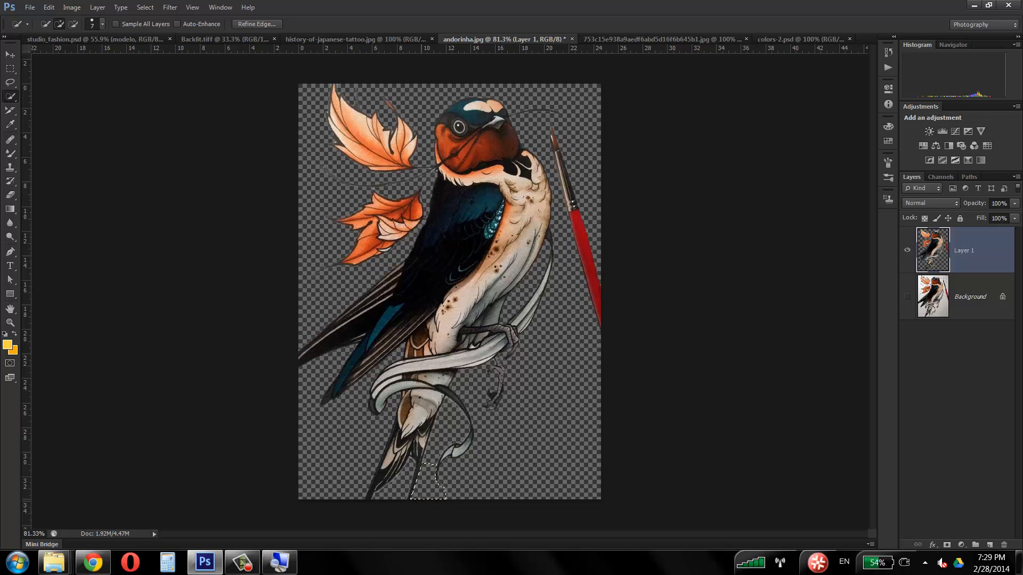
key("ctrl+d")
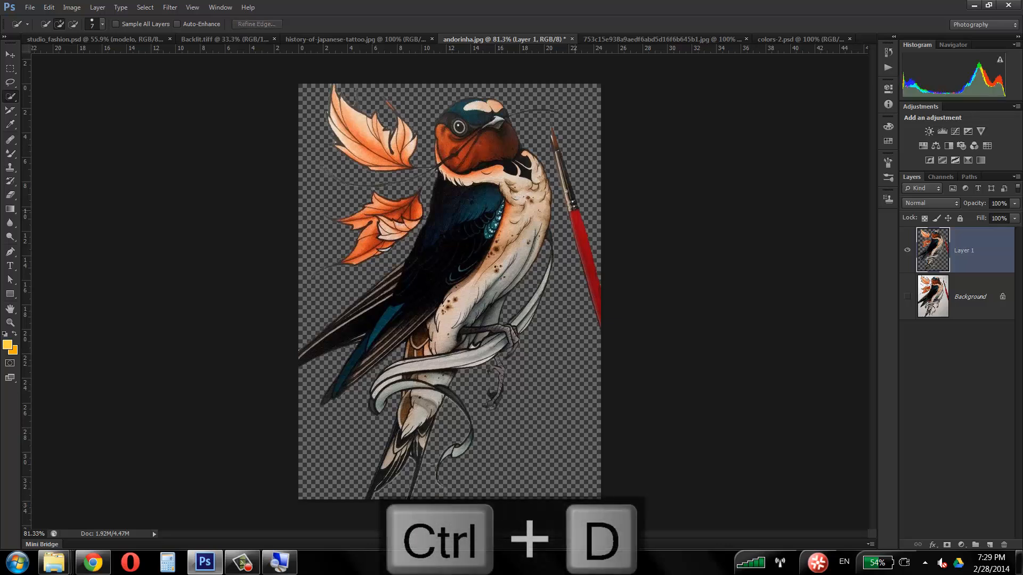
Step: Erase the red paintbrush beside the swallow from Layer 1 with the Eraser tool
left_click(11, 194)
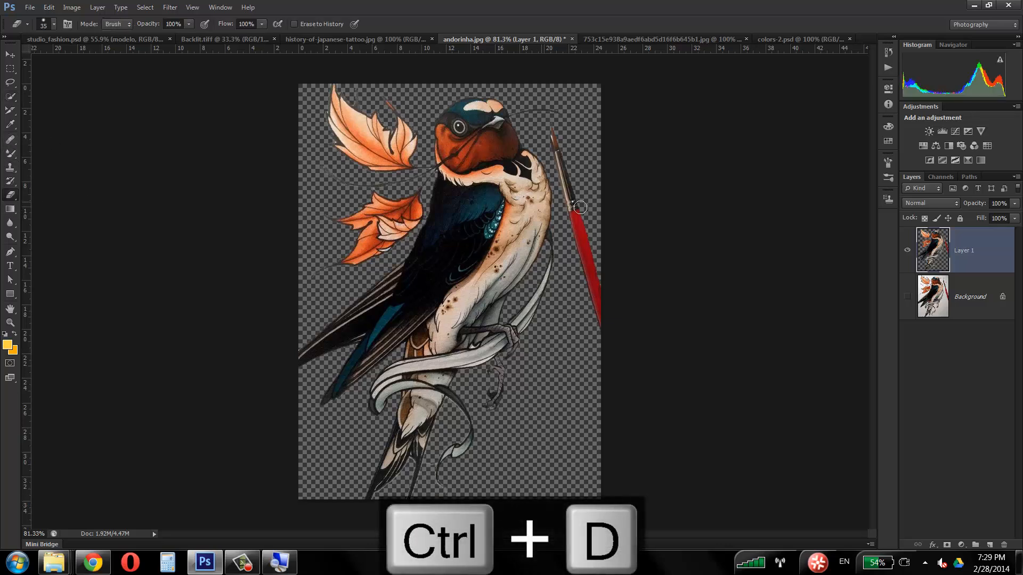
mouse_move(553, 153)
left_mouse_down()
mouse_move(600, 329)
mouse_move(567, 141)
left_mouse_up()
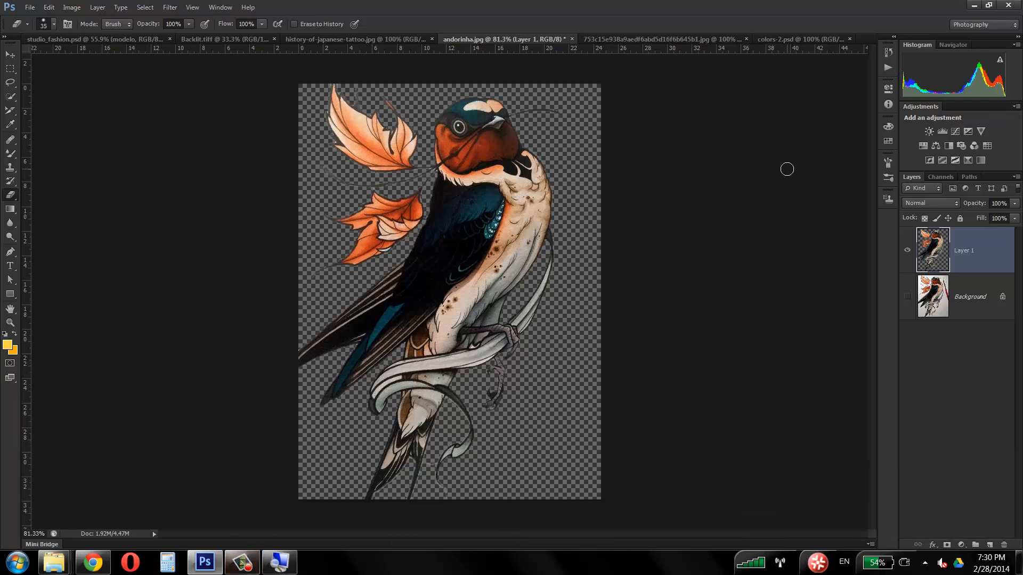
Step: Select only the small white paper gap between the upper foot and the ribbon, delete it, and clear the selection
left_click(11, 322)
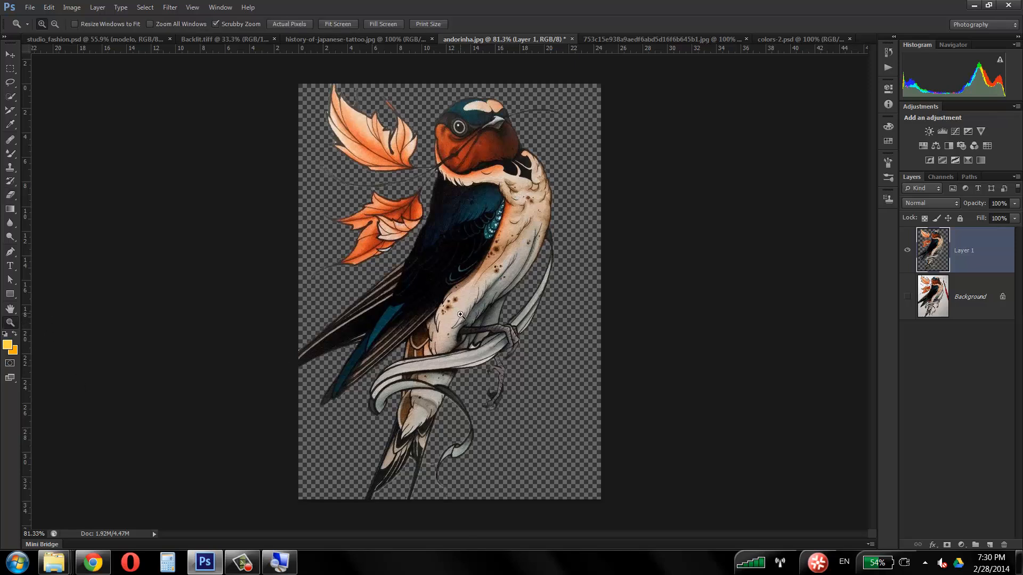
left_click_drag(467, 331, 526, 286)
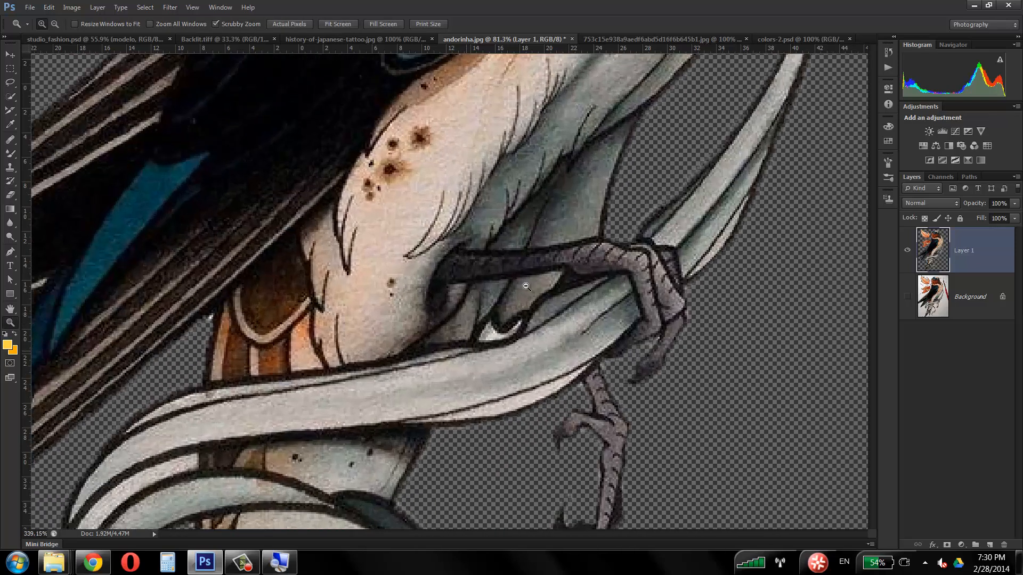
left_click(11, 97)
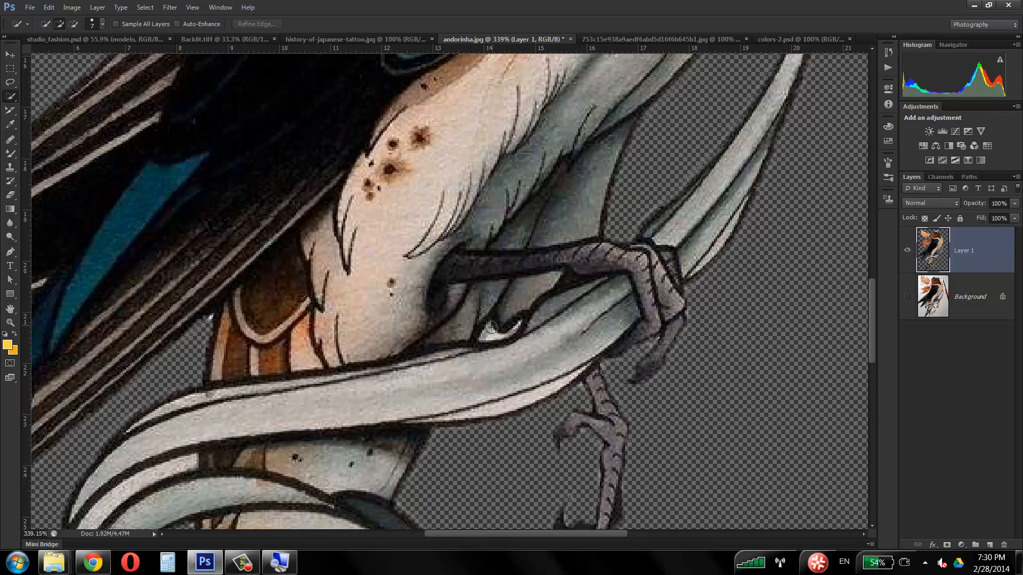
left_click_drag(490, 327, 508, 331)
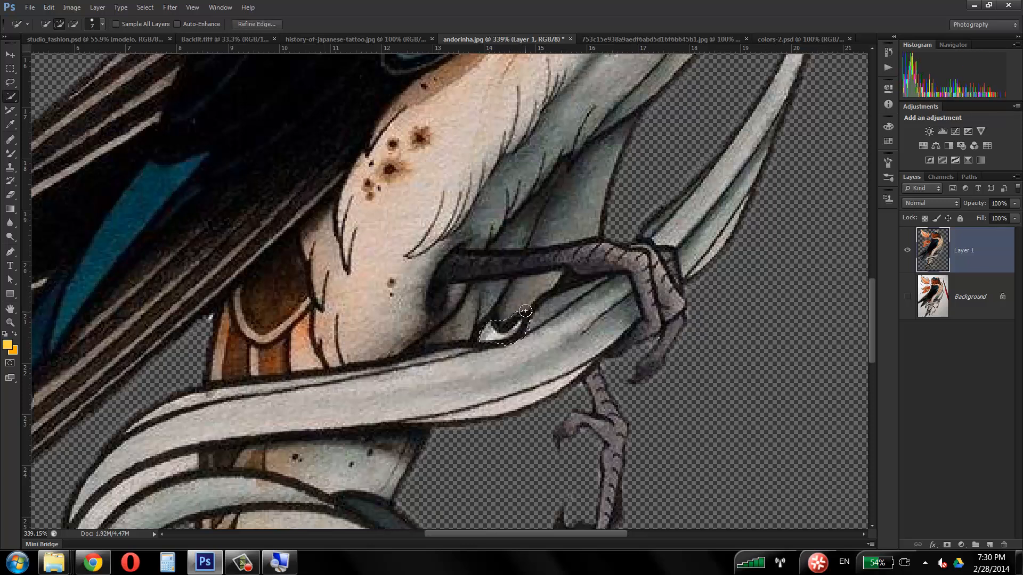
key("alt")
mouse_move(515, 315)
left_mouse_down()
mouse_move(503, 321)
mouse_move(520, 316)
left_mouse_up()
left_click(525, 345)
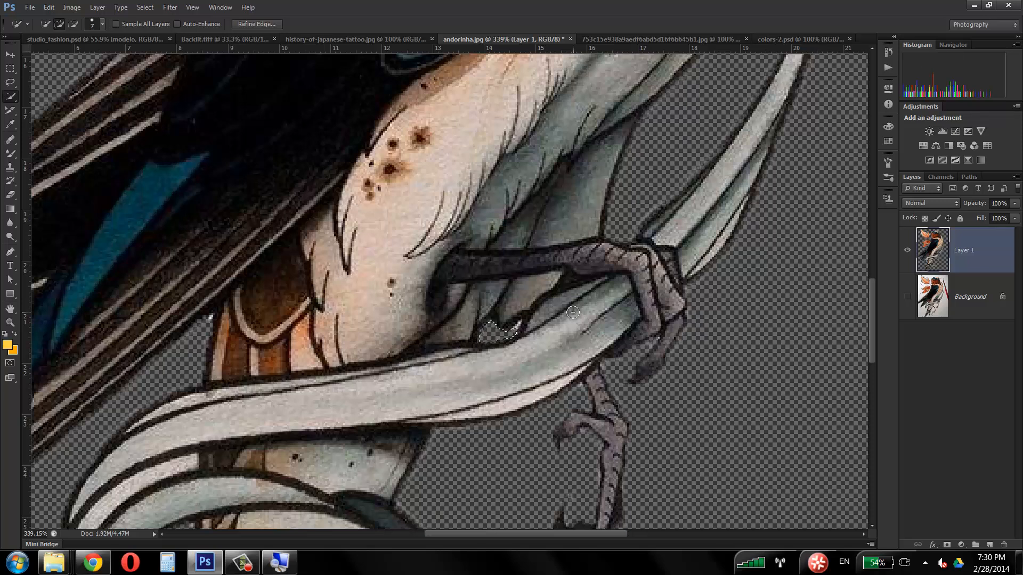
key("ctrl+d")
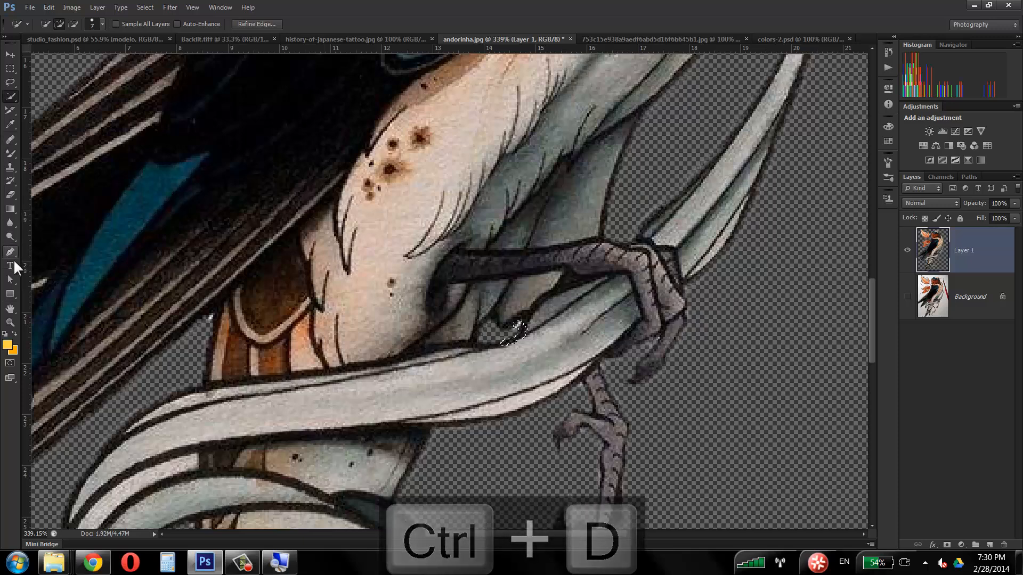
Step: Undo the last edit and step one more state backward in the history
left_click(10, 323)
left_click_drag(465, 251, 404, 268)
left_click_drag(871, 301, 870, 270)
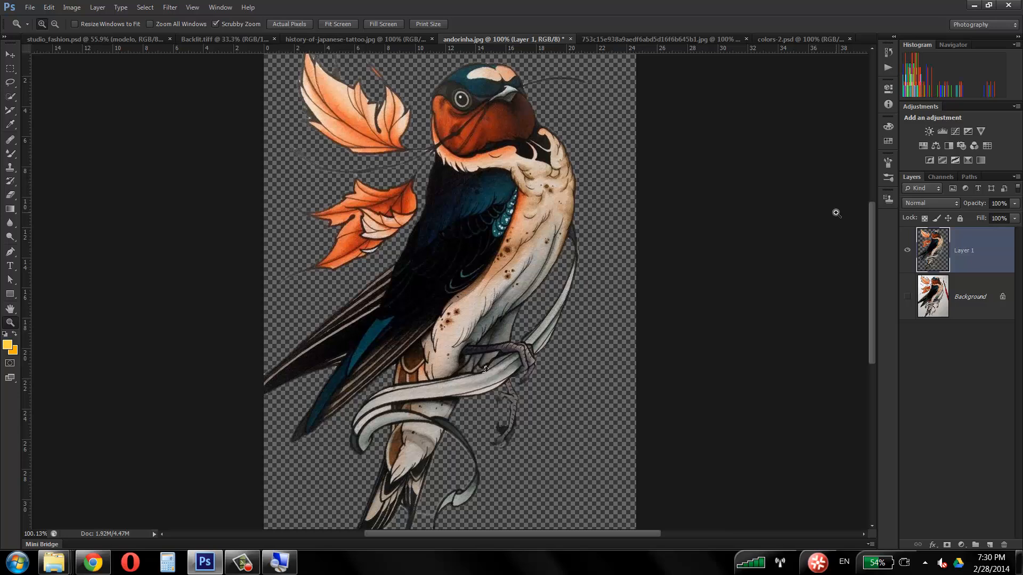
key("ctrl+z")
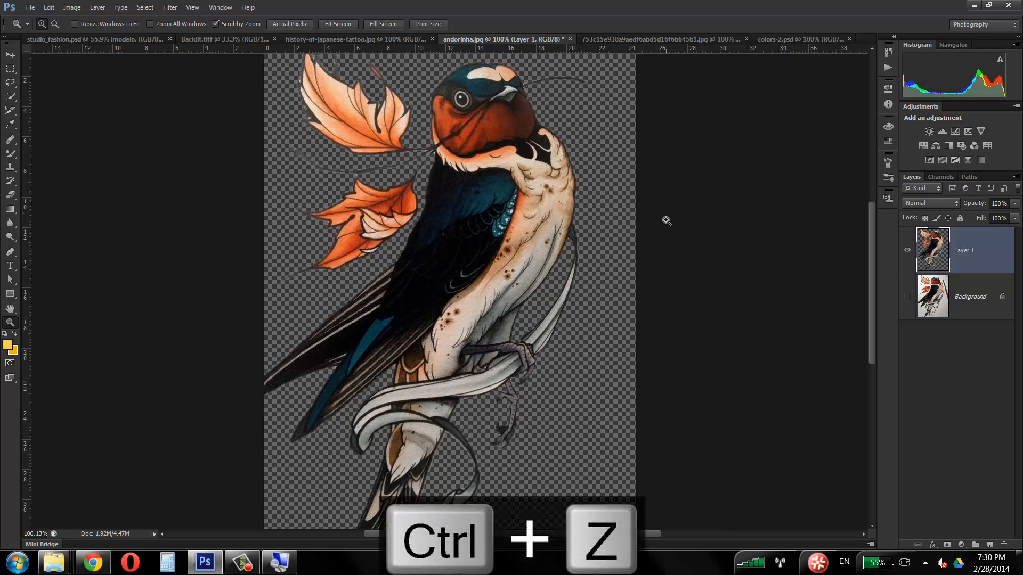
key("ctrl+alt+z")
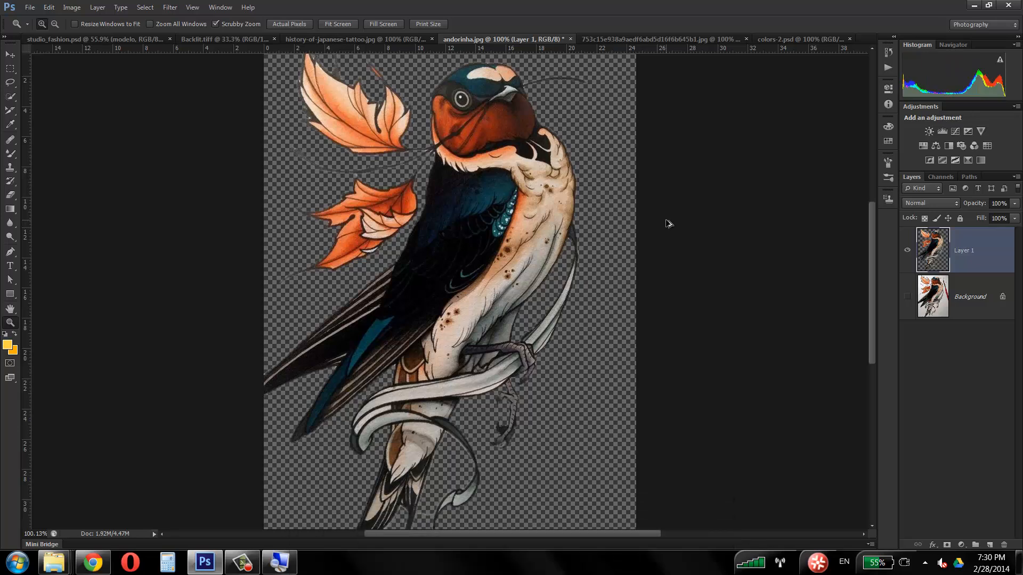
Step: Hide Layer 1, show the Background layer and make it the active layer
left_click(907, 250)
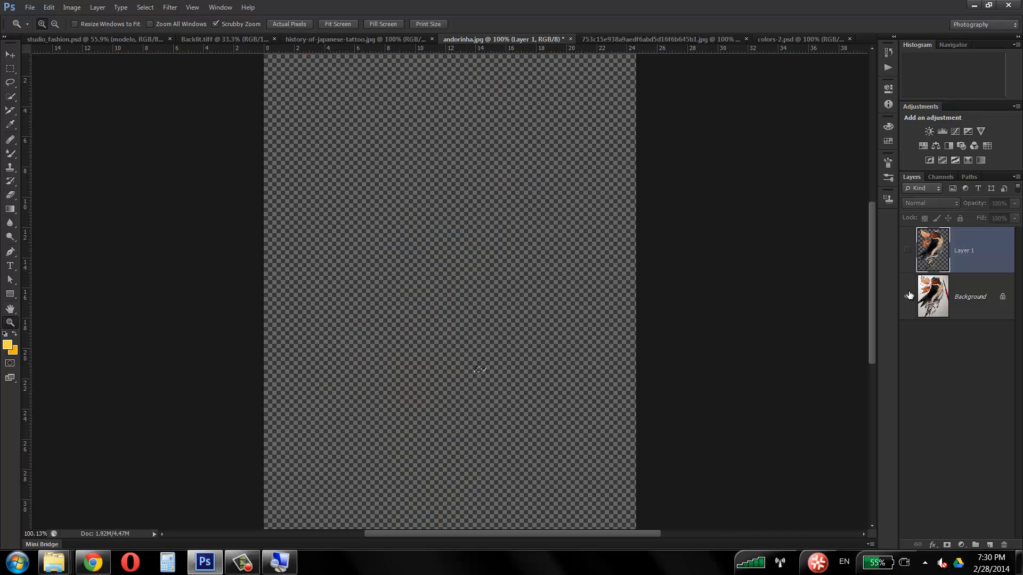
left_click(907, 296)
left_click(961, 297)
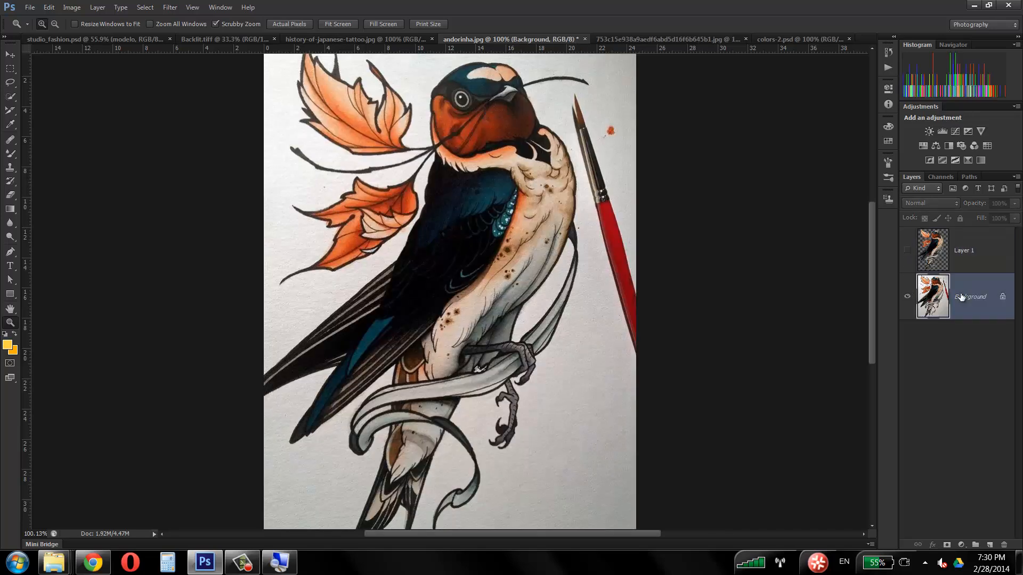
Step: Select the white paper around the swallow, leaves and paintbrush with a 20 px Quick Selection brush, undoing the last change
left_click_drag(441, 264, 428, 267)
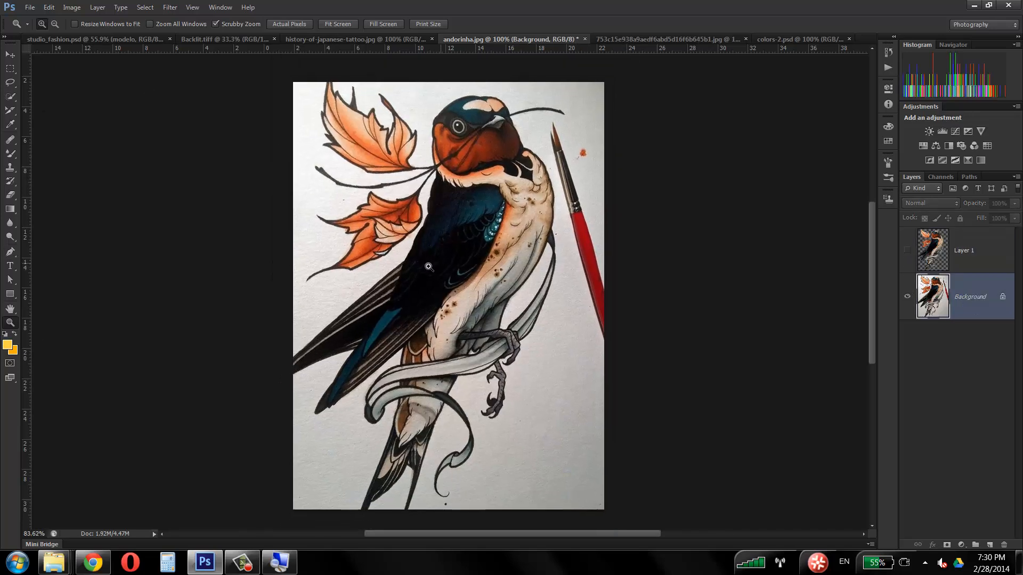
left_click(13, 94)
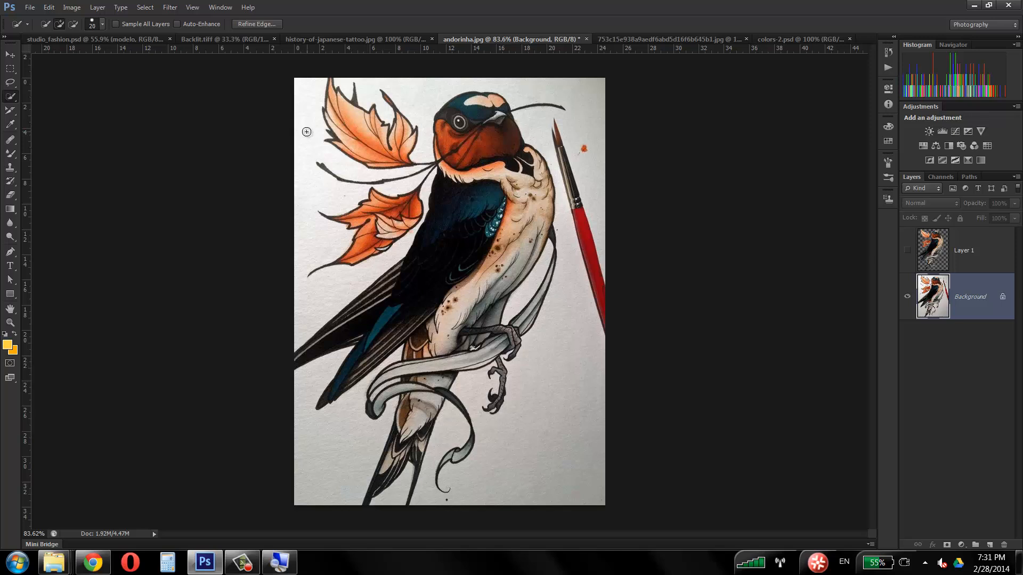
mouse_move(303, 116)
left_mouse_down()
mouse_move(302, 148)
mouse_move(331, 165)
mouse_move(320, 190)
mouse_move(295, 192)
mouse_move(285, 215)
mouse_move(309, 239)
mouse_move(285, 266)
mouse_move(298, 289)
mouse_move(326, 292)
mouse_move(298, 315)
mouse_move(427, 240)
mouse_move(435, 188)
mouse_move(401, 189)
mouse_move(429, 188)
left_mouse_up()
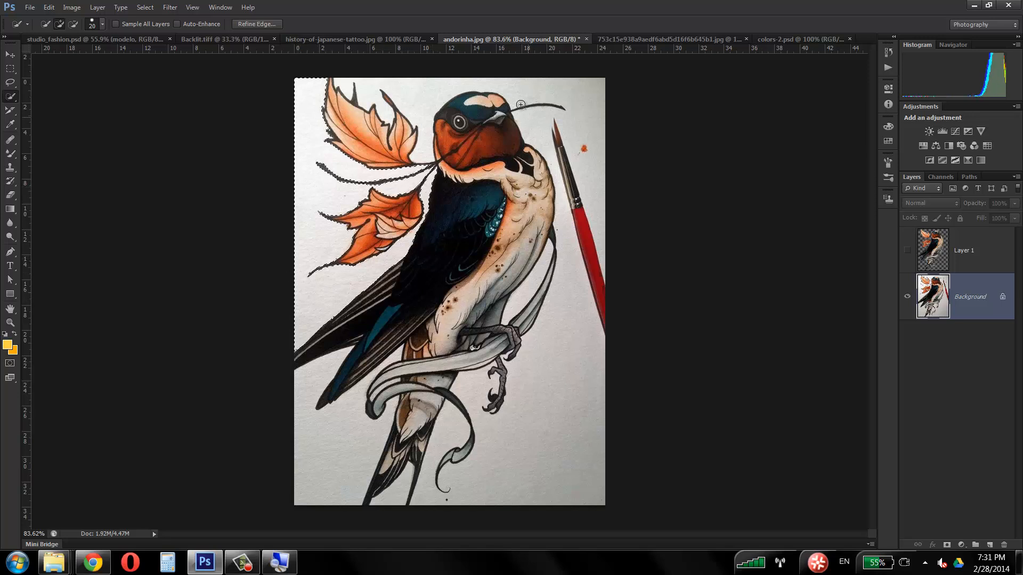
mouse_move(425, 91)
left_mouse_down()
mouse_move(431, 104)
mouse_move(422, 108)
mouse_move(510, 85)
left_mouse_up()
mouse_move(590, 92)
left_mouse_down()
mouse_move(571, 101)
mouse_move(545, 147)
mouse_move(555, 171)
left_mouse_up()
mouse_move(572, 247)
left_mouse_down()
mouse_move(583, 323)
mouse_move(576, 409)
mouse_move(531, 490)
mouse_move(480, 420)
left_mouse_up()
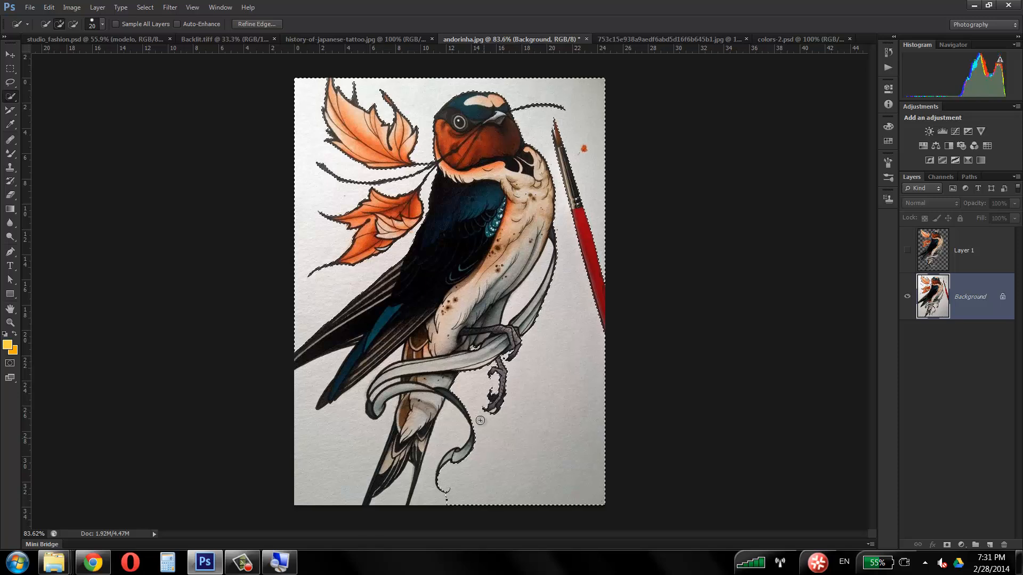
left_click(440, 441)
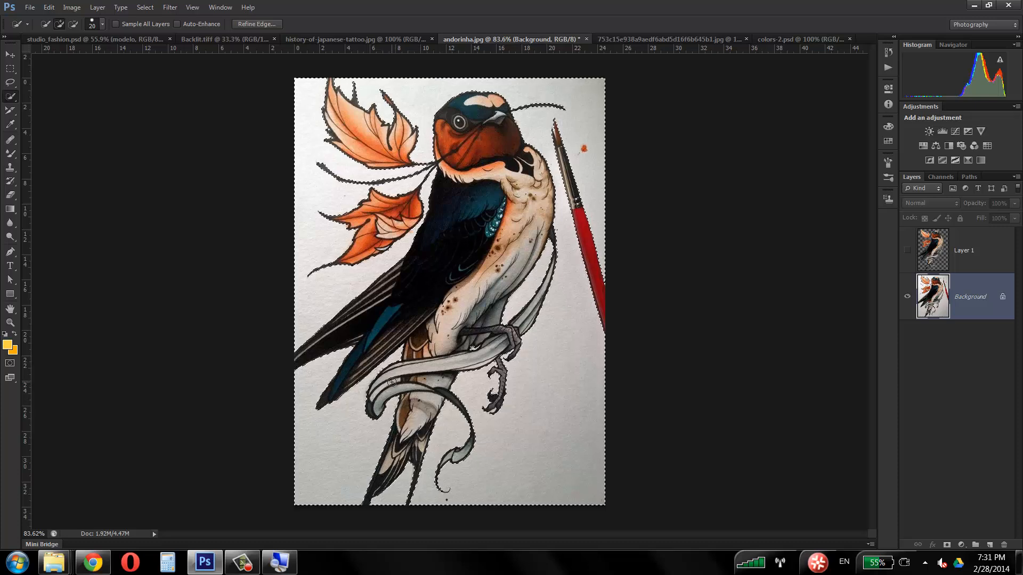
key("ctrl+z")
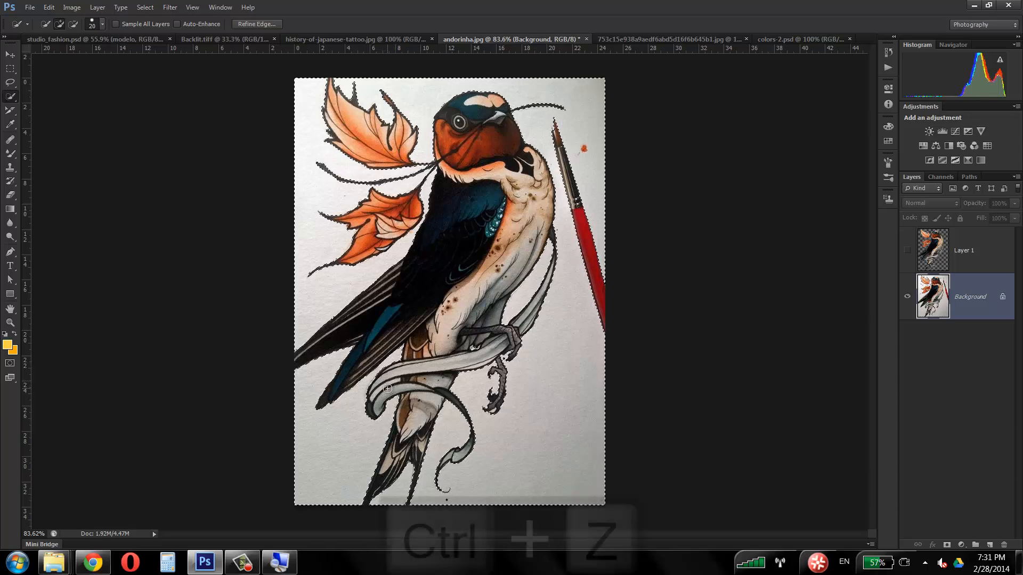
Step: Reduce the Quick Selection brush to 8 px for the ribbon gaps, clear the paper selection and reselect it
left_click(10, 322)
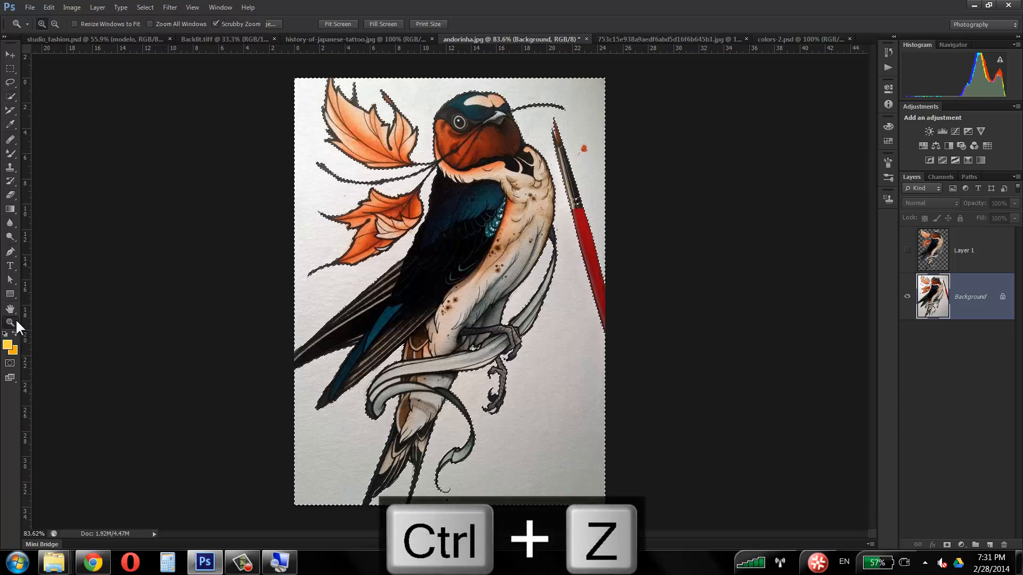
left_click_drag(385, 335, 411, 334)
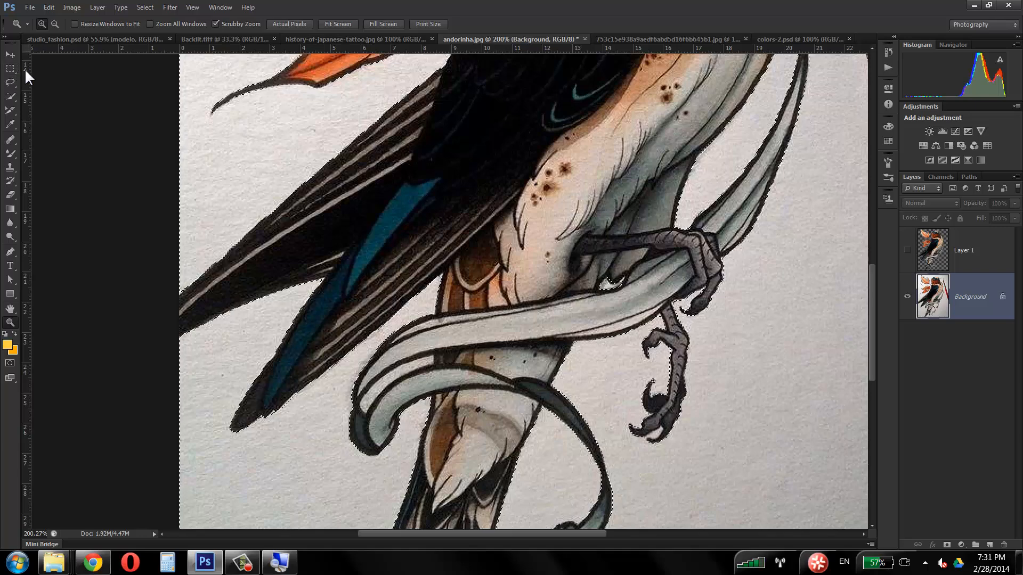
left_click(11, 101)
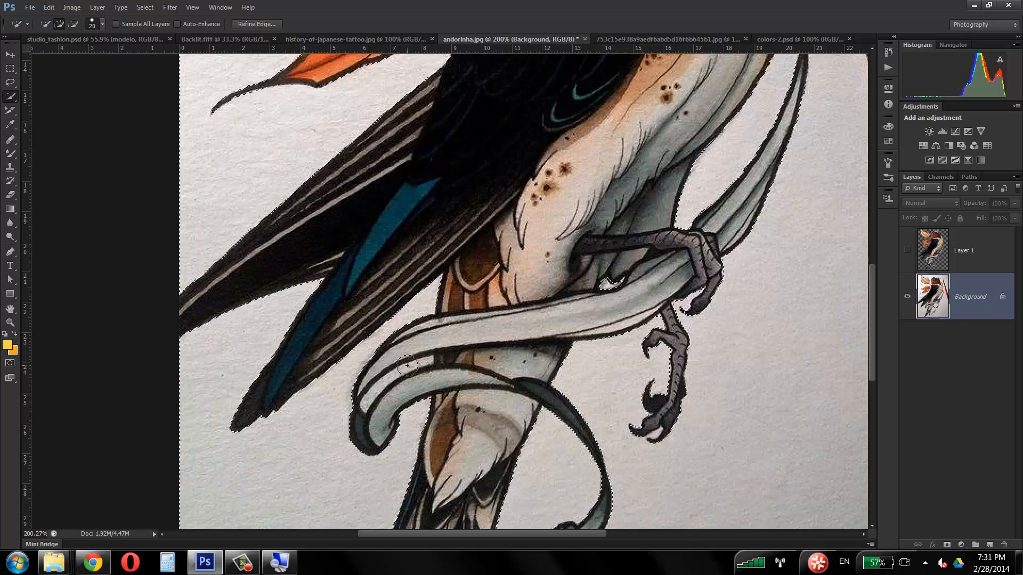
key("bracketleft")
key("bracketleft")
key("bracketleft")
key("ctrl+d")
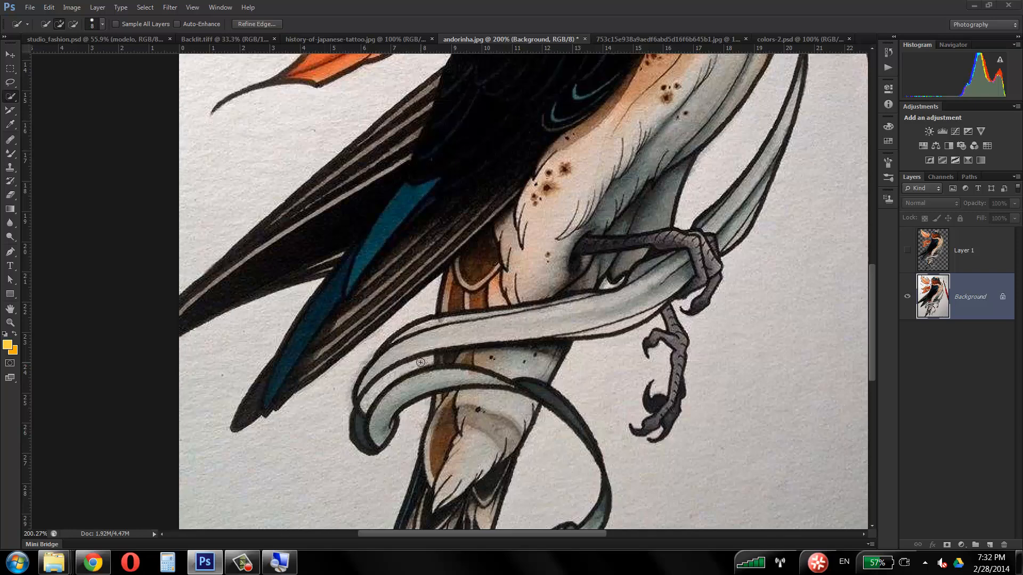
key("ctrl+shift+d")
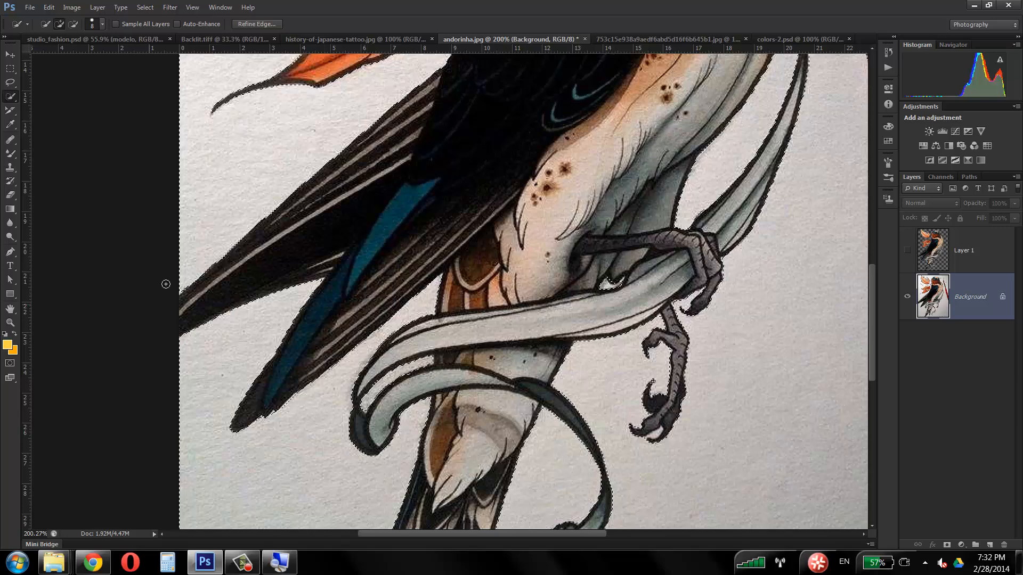
Step: Extract the swallow, leaves and paintbrush onto a new layer by inverting the paper selection, and hide the Background layer
left_click(10, 322)
key("ctrl+d")
left_click(475, 271, "alt")
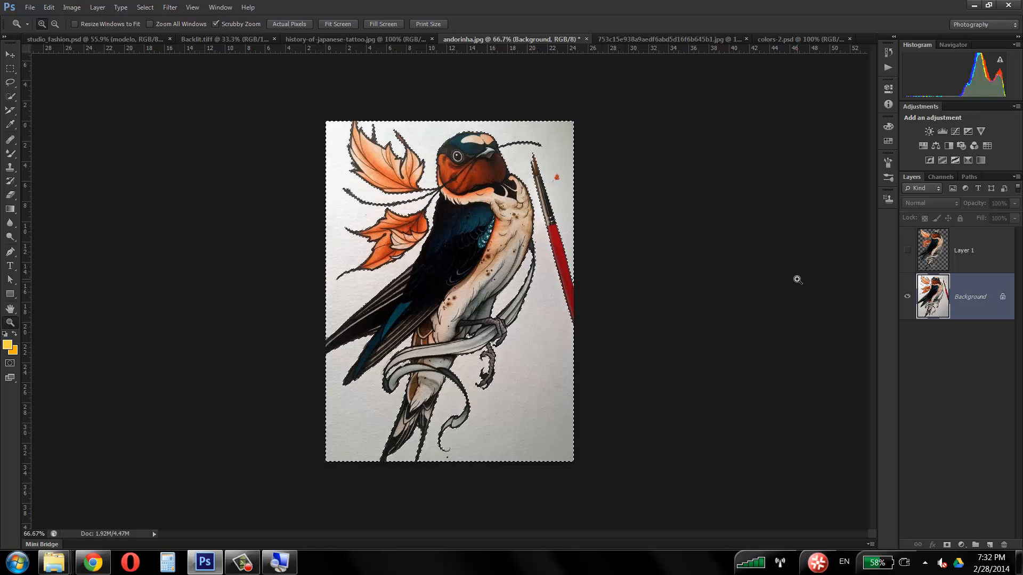
key("ctrl+shift+i")
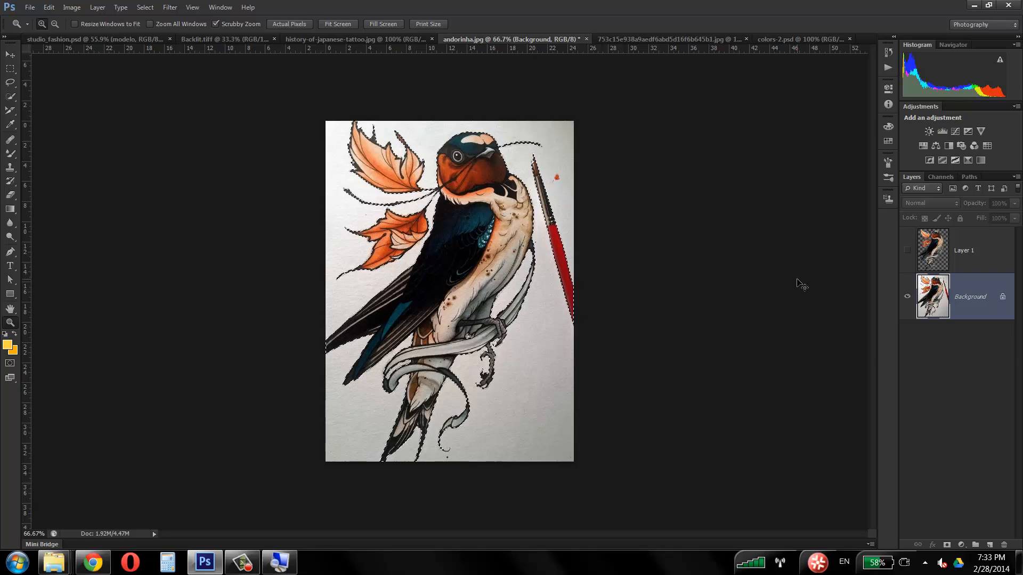
key("ctrl+j")
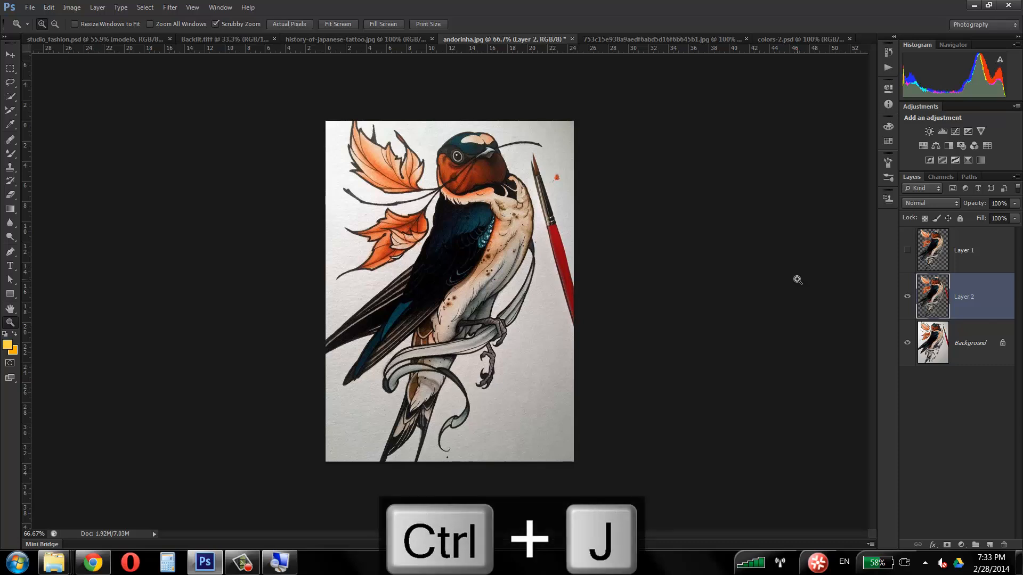
left_click(907, 342)
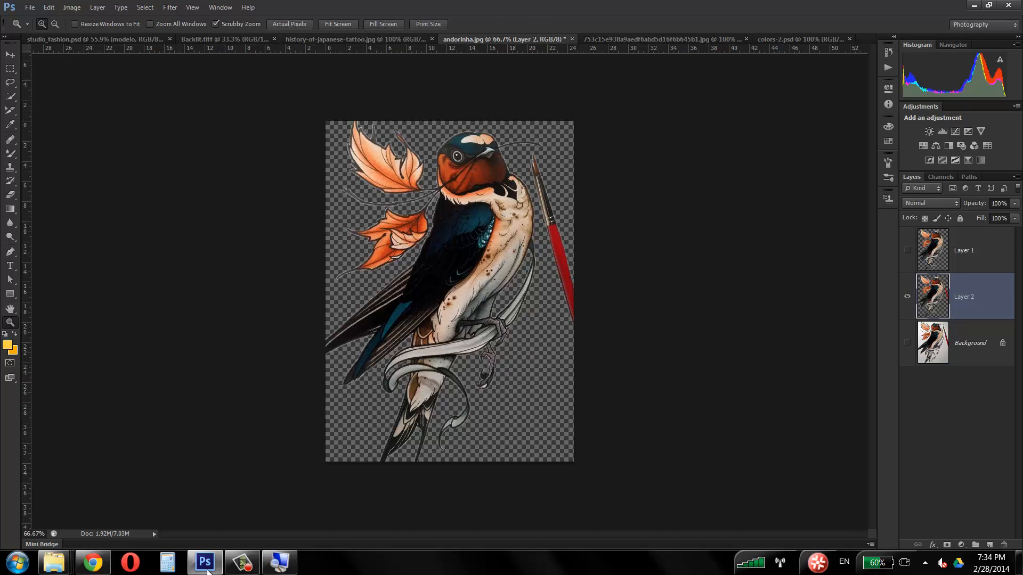
left_click(242, 562)
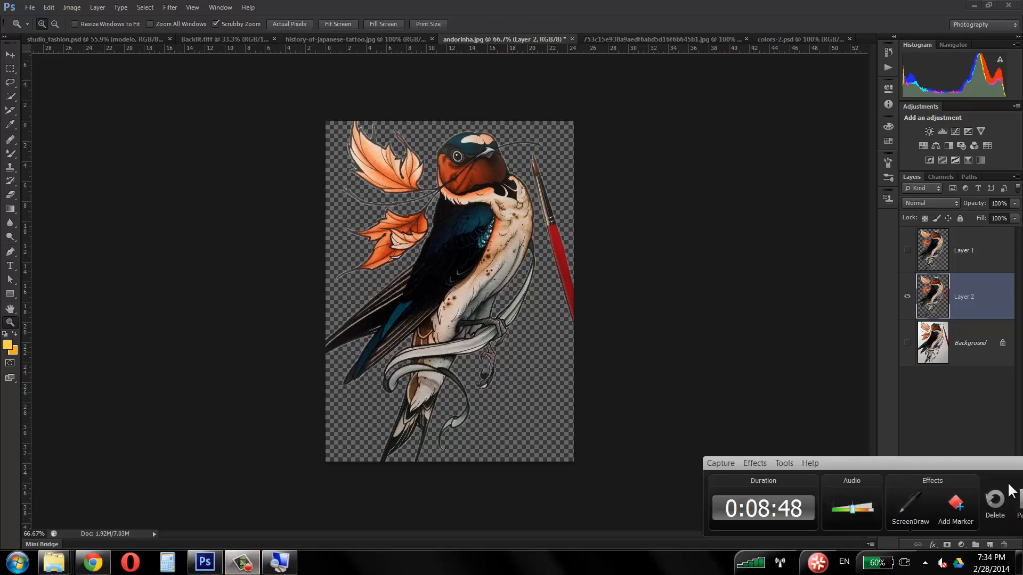
left_click_drag(943, 464, 824, 454)
left_click(909, 492)
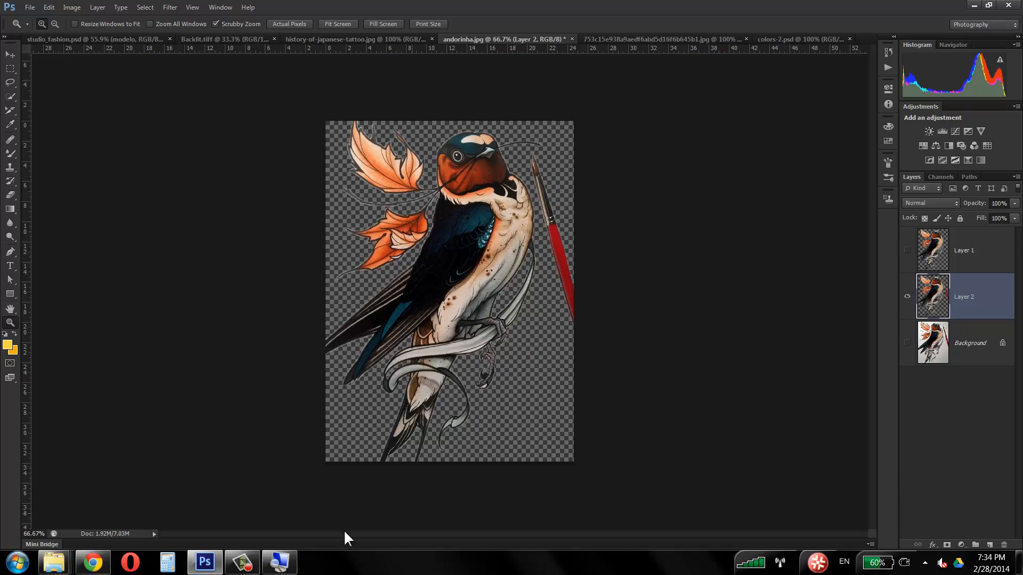
left_click(241, 566)
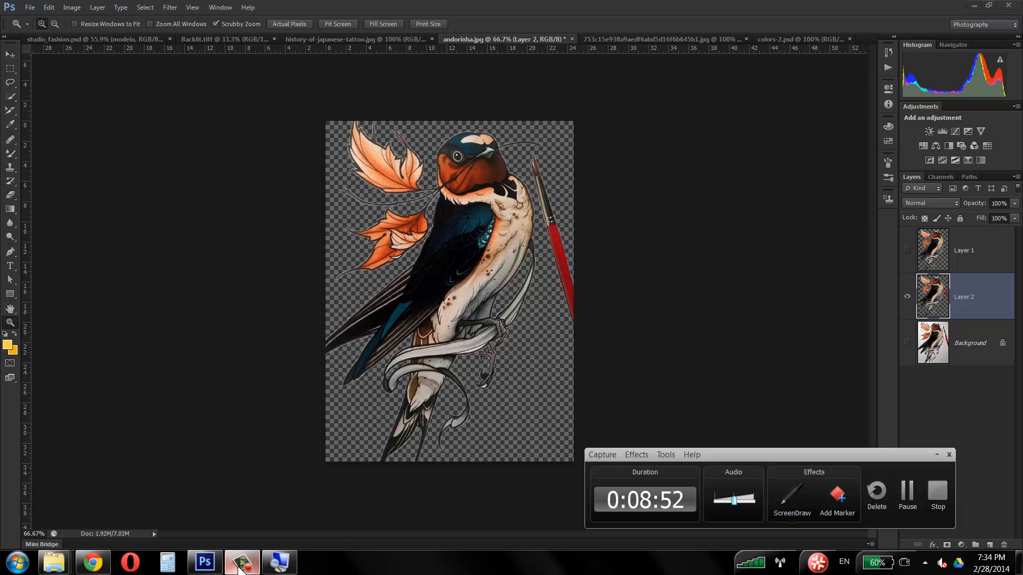
left_click(238, 566)
left_click(239, 566)
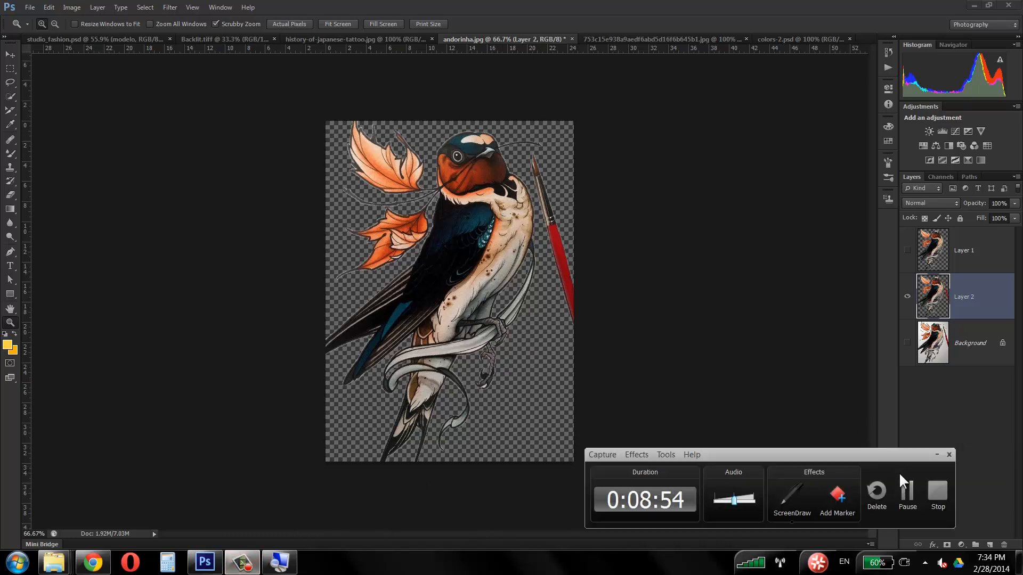
left_click(906, 489)
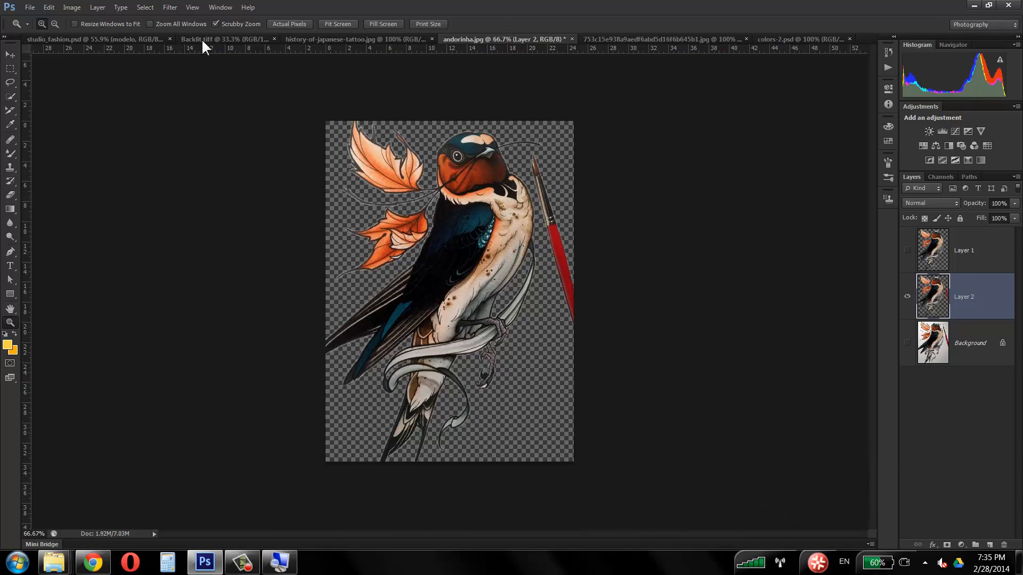
Step: Copy the swallow cut-out from Layer 2 of andorinha.jpg into studio_fashion.psd with the Move tool and position it over the model
left_click(72, 39)
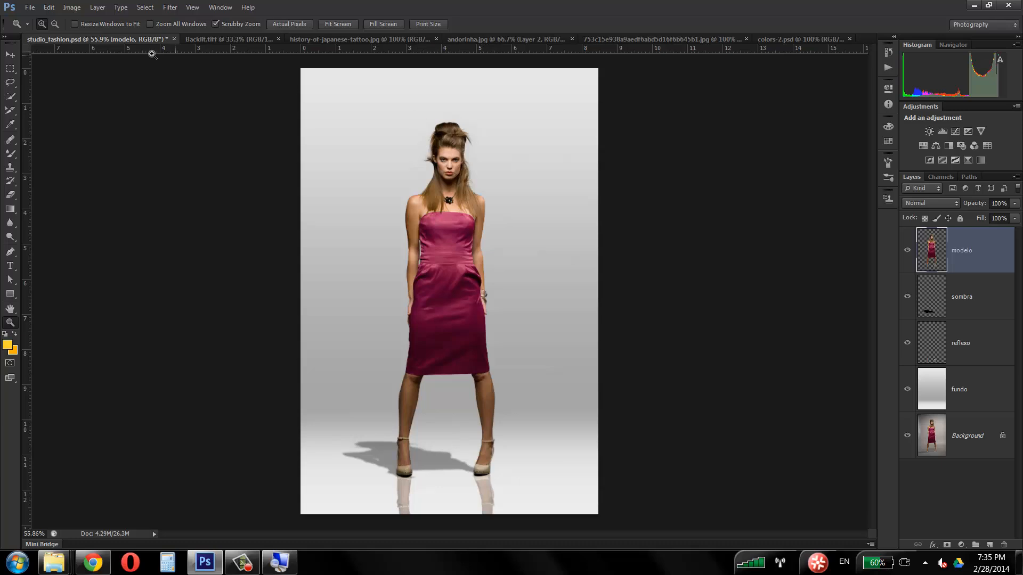
left_click(683, 39)
left_click(479, 39)
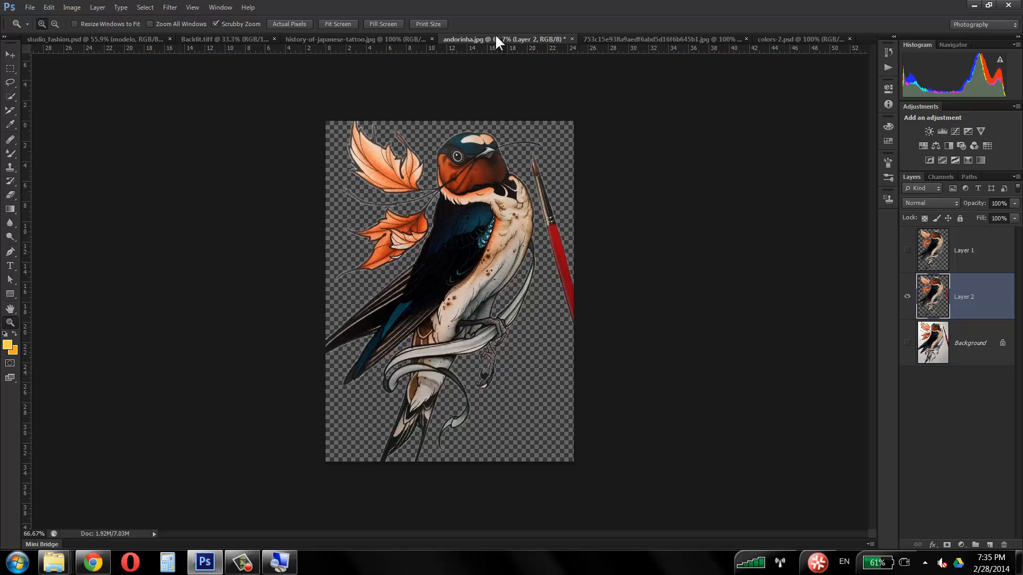
left_click(11, 52)
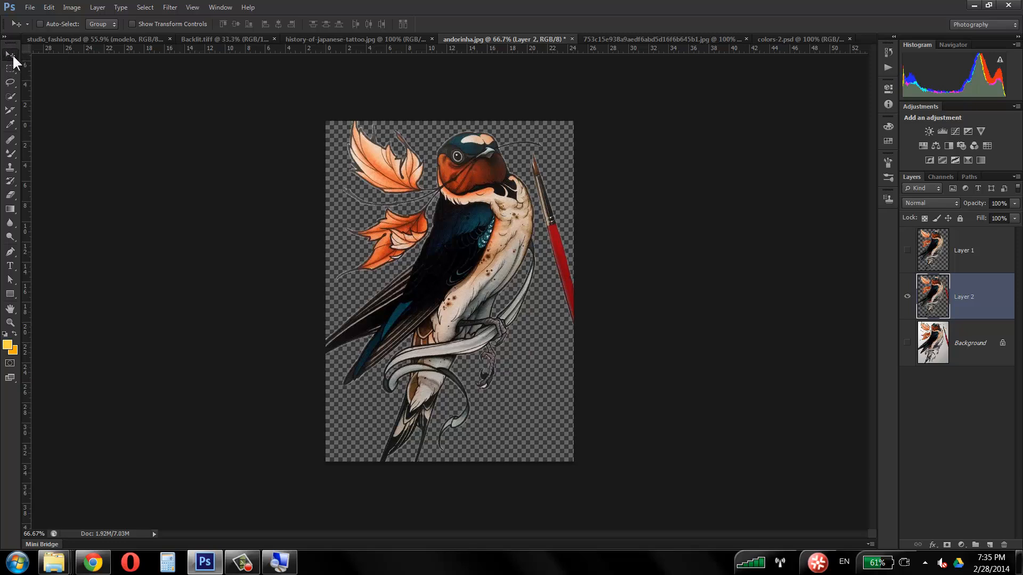
key("b")
key("v")
left_click_drag(464, 243, 426, 233)
left_click(413, 189)
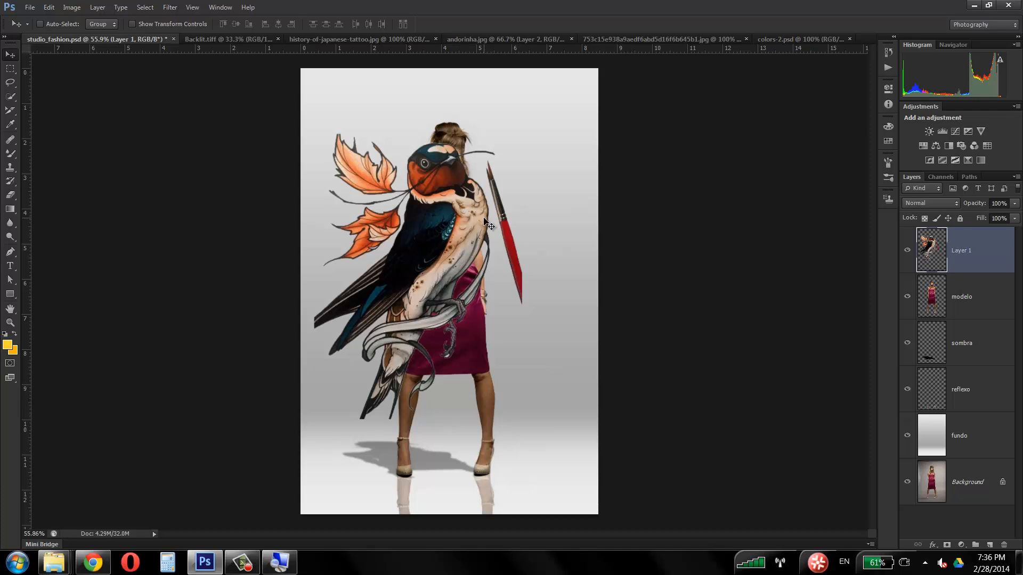
mouse_move(463, 210)
left_mouse_down()
mouse_move(486, 183)
mouse_move(491, 215)
left_mouse_up()
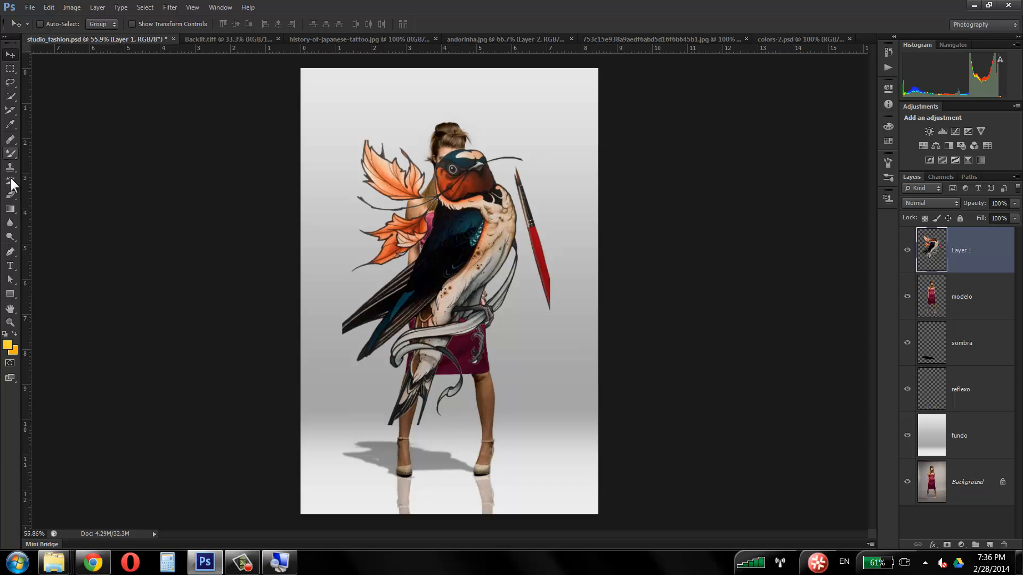
Step: Erase the red paintbrush beside the swallow with a 35 px Eraser and move the swallow slightly up over the model
left_click(10, 195)
mouse_move(527, 194)
left_mouse_down()
mouse_move(514, 172)
mouse_move(525, 206)
mouse_move(517, 168)
mouse_move(556, 307)
mouse_move(539, 239)
mouse_move(547, 292)
left_mouse_up()
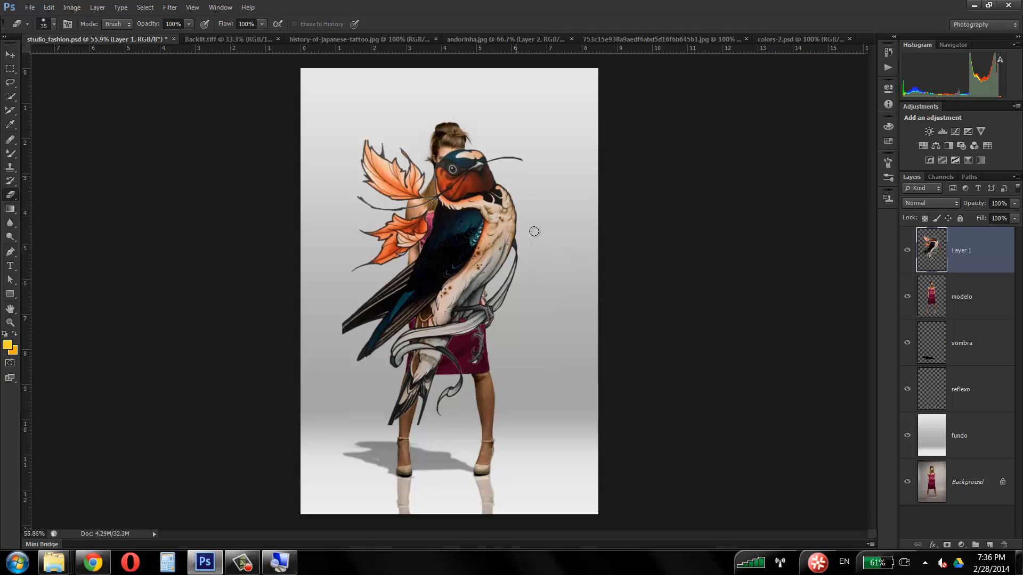
left_click(13, 55)
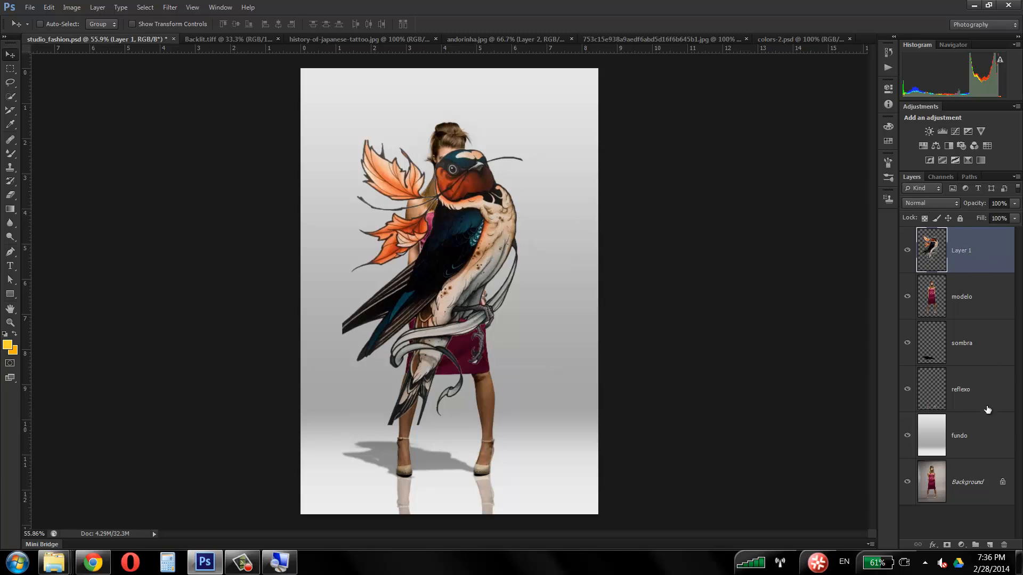
left_click_drag(495, 249, 516, 229)
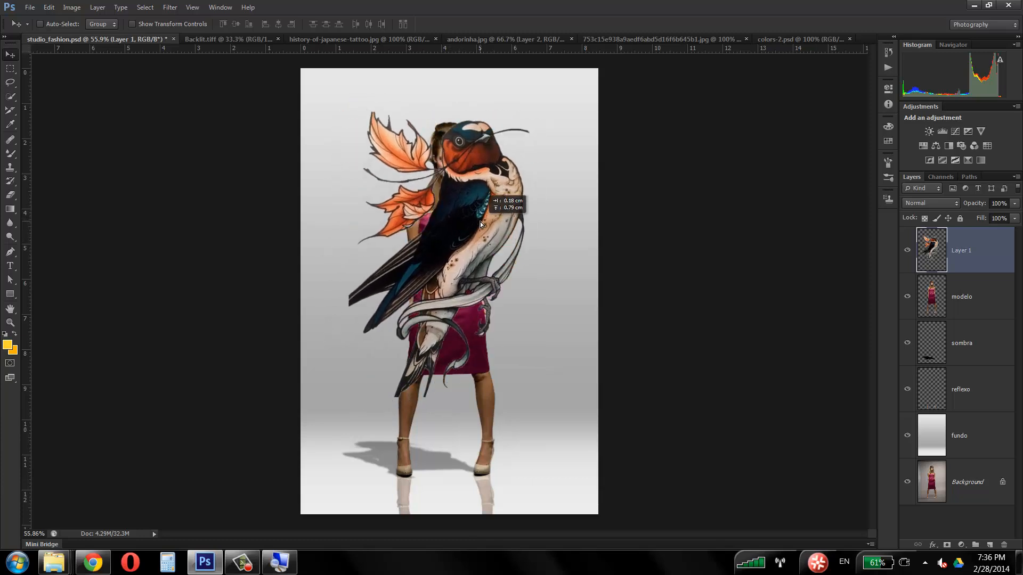
Step: Try the swallow layer beneath the modelo layer and shifted beside the model, and put it back above modelo
left_click_drag(995, 263, 992, 319)
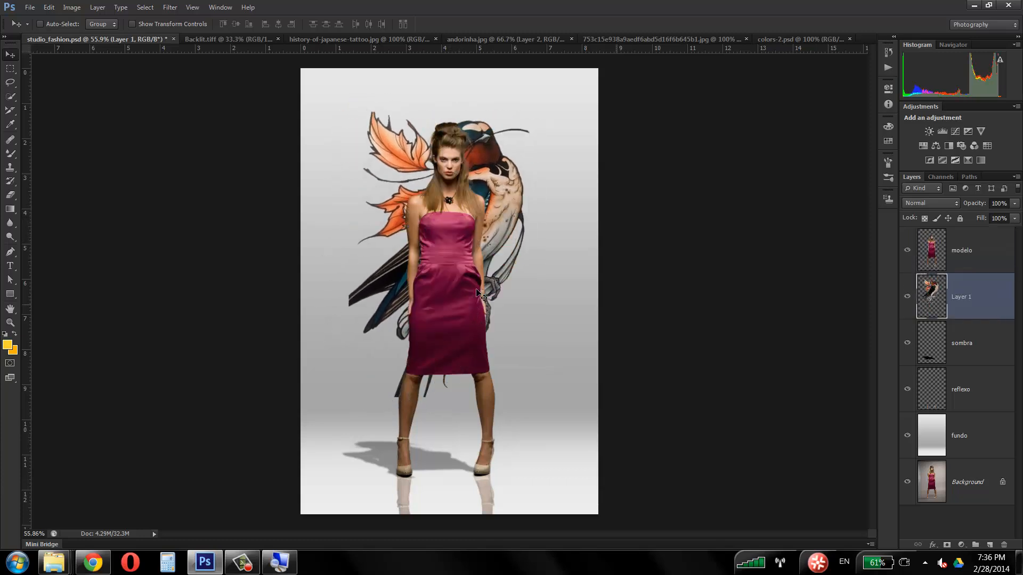
left_click_drag(495, 190, 539, 191)
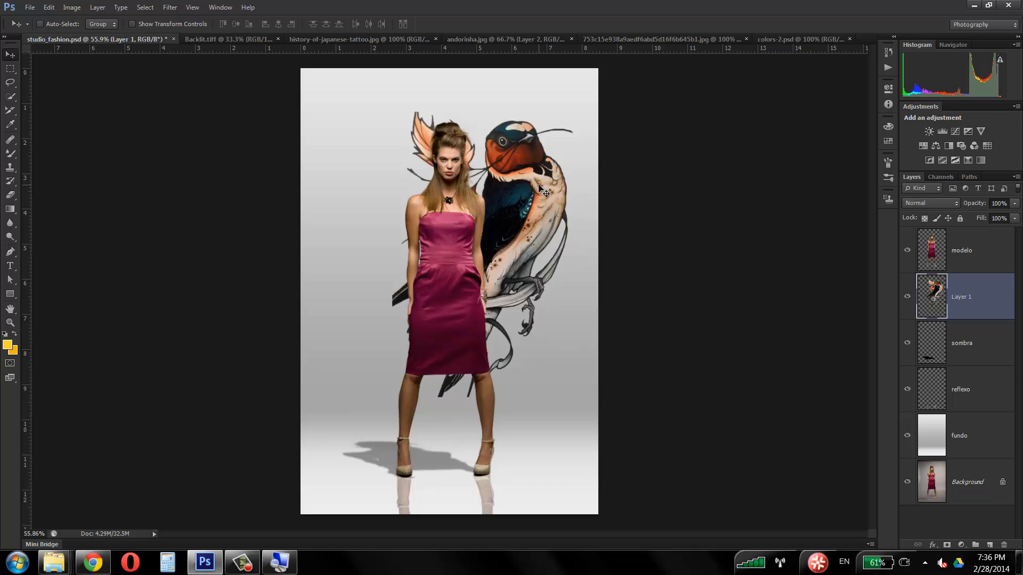
left_click_drag(985, 302, 986, 237)
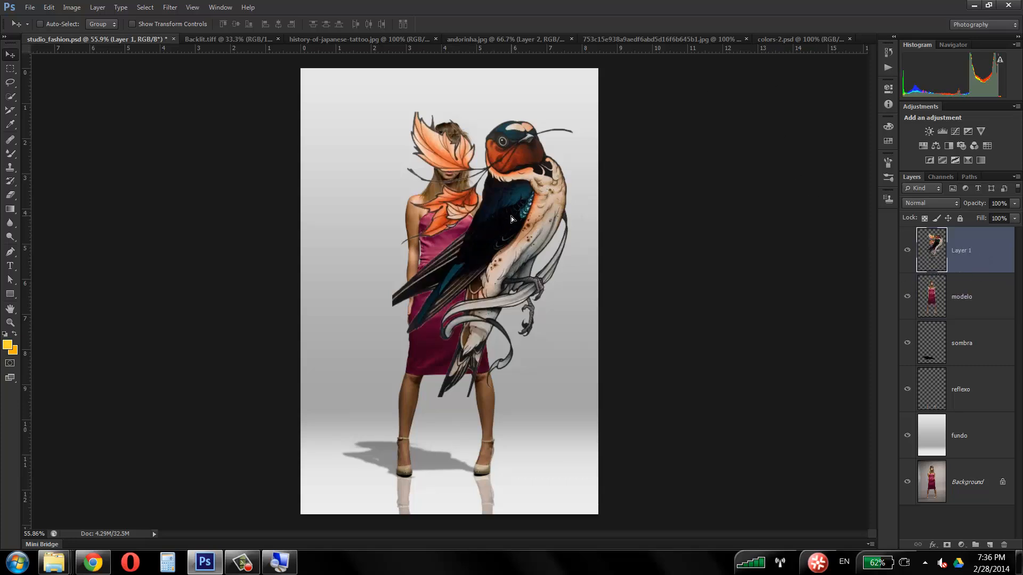
Step: Reposition the swallow over the middle of the model's body with the Move tool
mouse_move(511, 216)
left_mouse_down()
mouse_move(462, 238)
mouse_move(459, 221)
mouse_move(493, 227)
mouse_move(389, 191)
mouse_move(464, 238)
mouse_move(519, 215)
left_mouse_up()
left_click_drag(508, 227, 490, 199)
left_click_drag(473, 248, 492, 233)
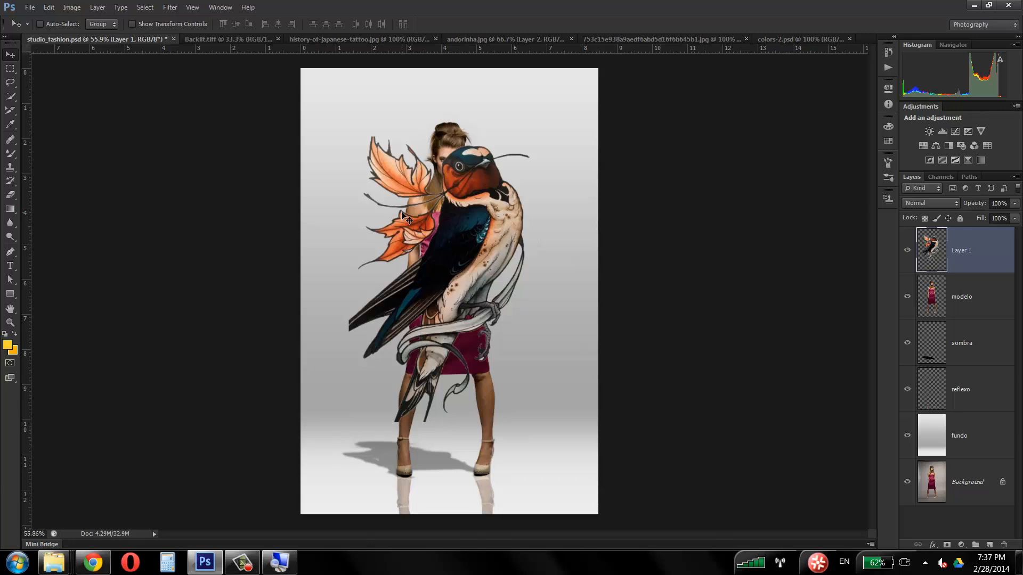
Step: Scale the swallow down to tattoo size with Free Transform and place it over the model's upper arm and shoulder
key("ctrl+t")
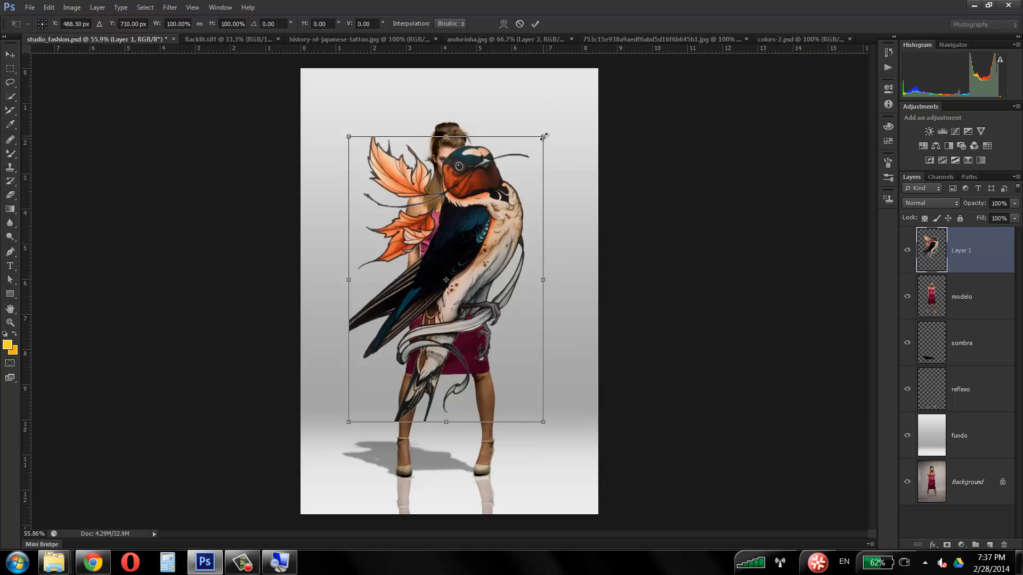
left_click_drag(544, 137, 389, 359)
left_click_drag(368, 392, 411, 218)
key("Return")
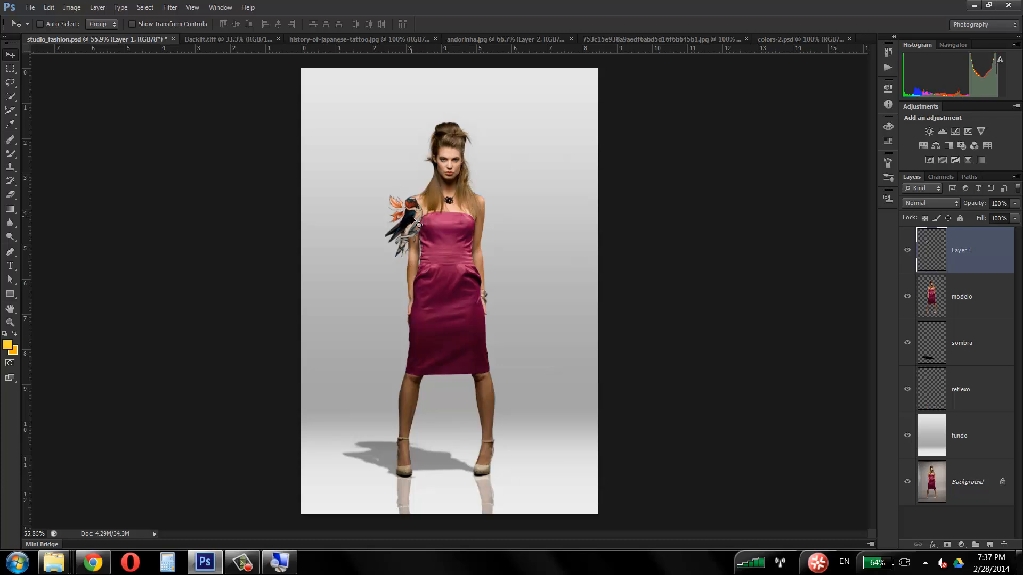
Step: Undo the swallow's resizing and placement on the arm, and move the full-size swallow slightly up over the model
key("ctrl+alt+z")
key("ctrl+alt+z")
key("ctrl+alt+z")
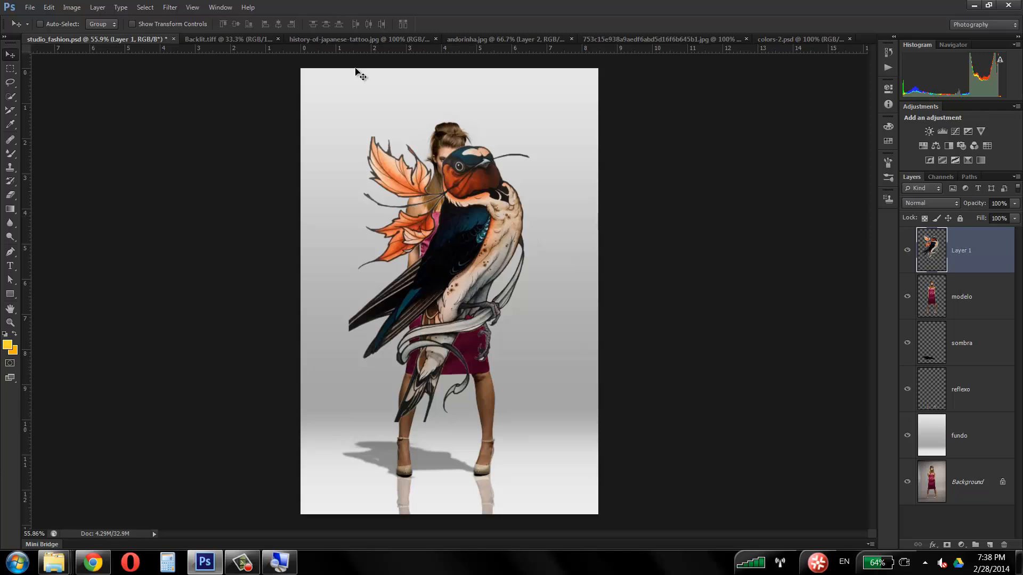
left_click_drag(484, 228, 488, 202)
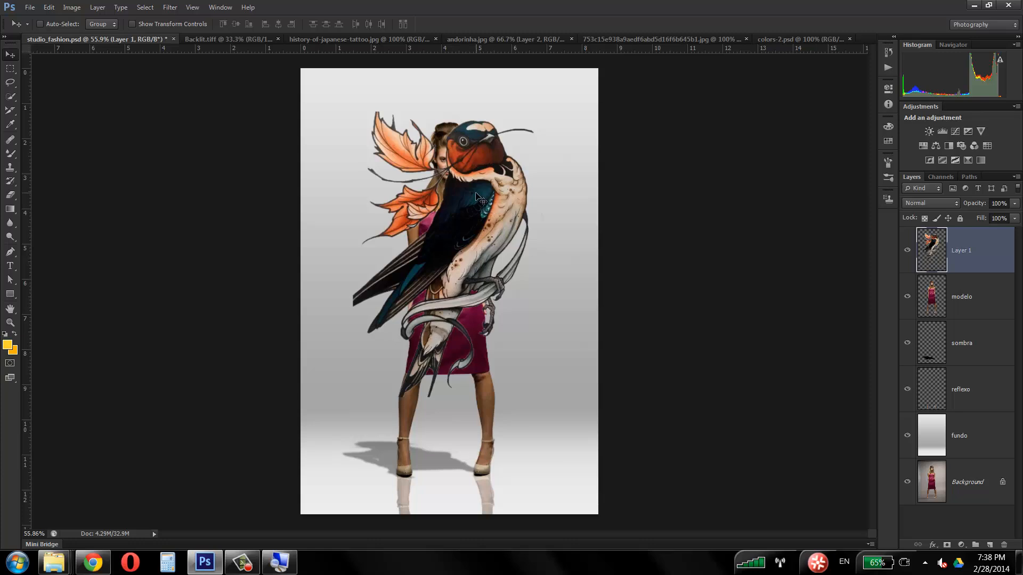
Step: Shrink the swallow to about 5% of its size with Free Transform and apply the change
key("ctrl+t")
left_click_drag(549, 111, 435, 277)
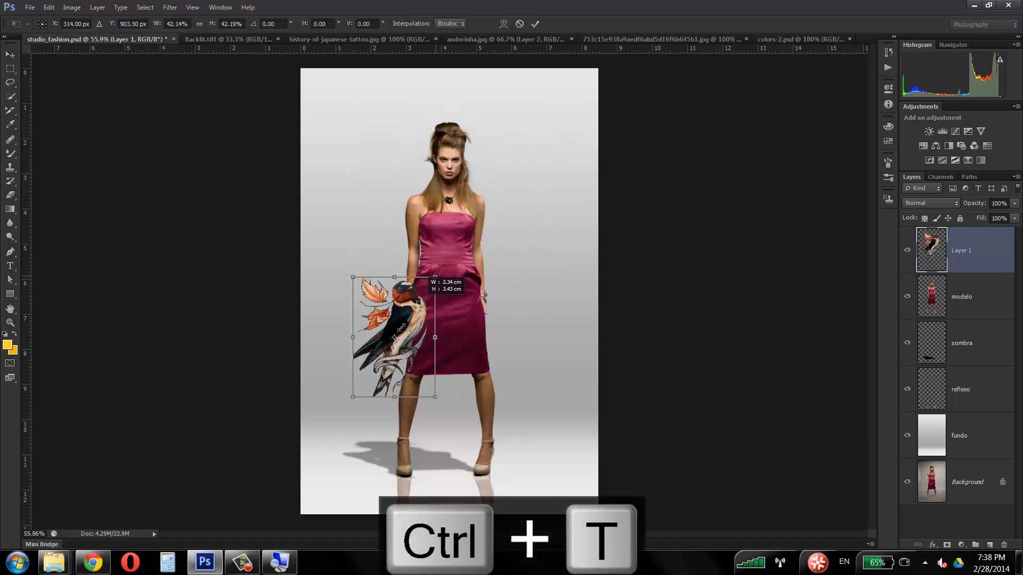
left_click_drag(401, 327, 363, 379)
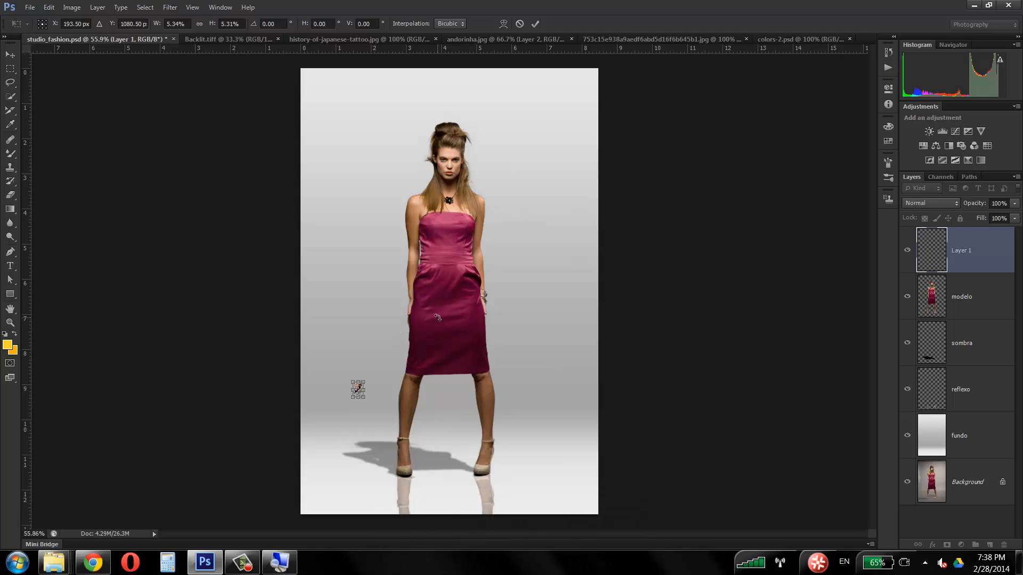
key("Return")
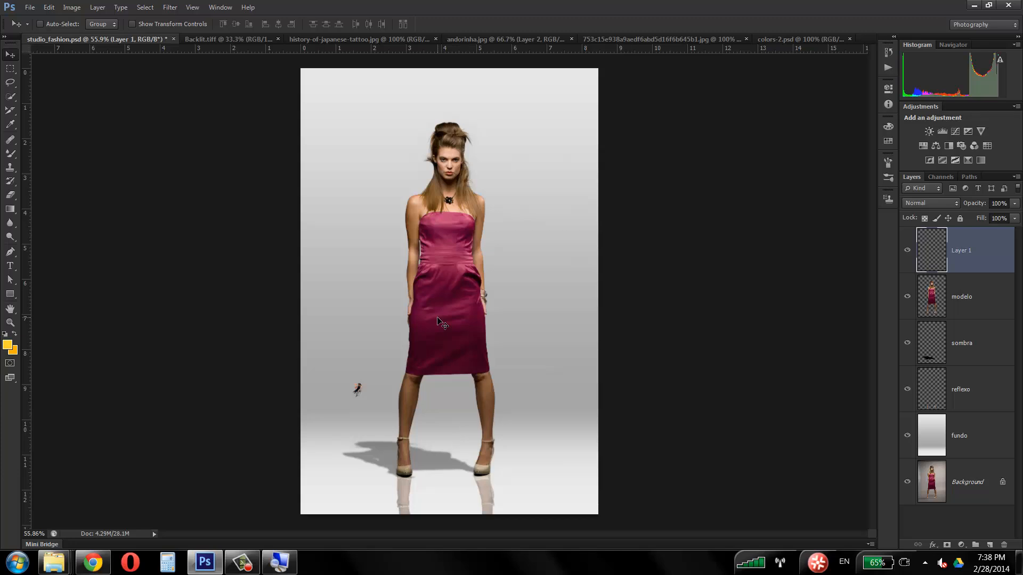
Step: Enlarge the tiny swallow back to roughly full size with Free Transform, and undo the scaling to recover the sharp image
key("ctrl+t")
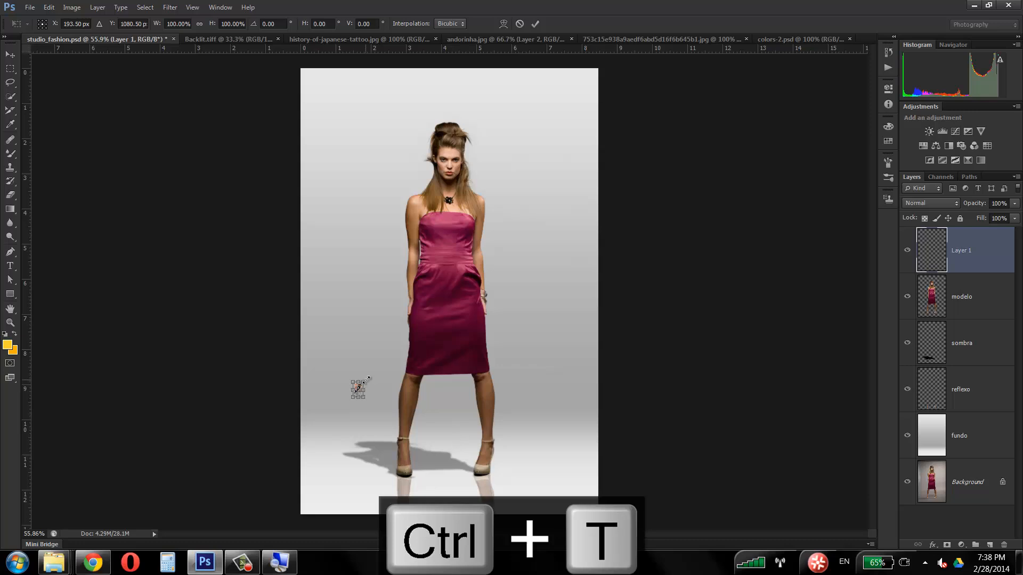
left_click_drag(366, 377, 612, 145)
double_click(515, 193)
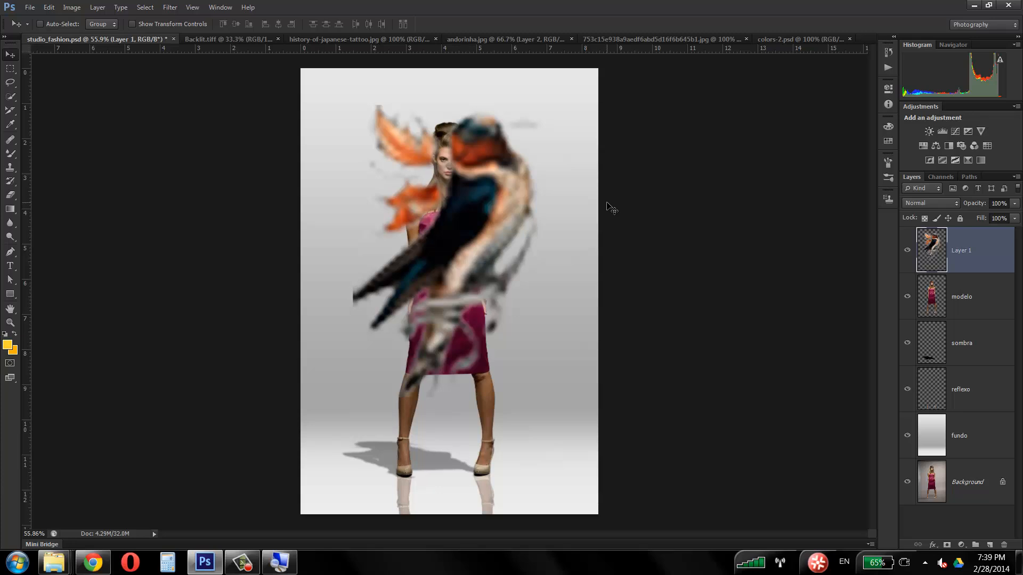
key("ctrl+z")
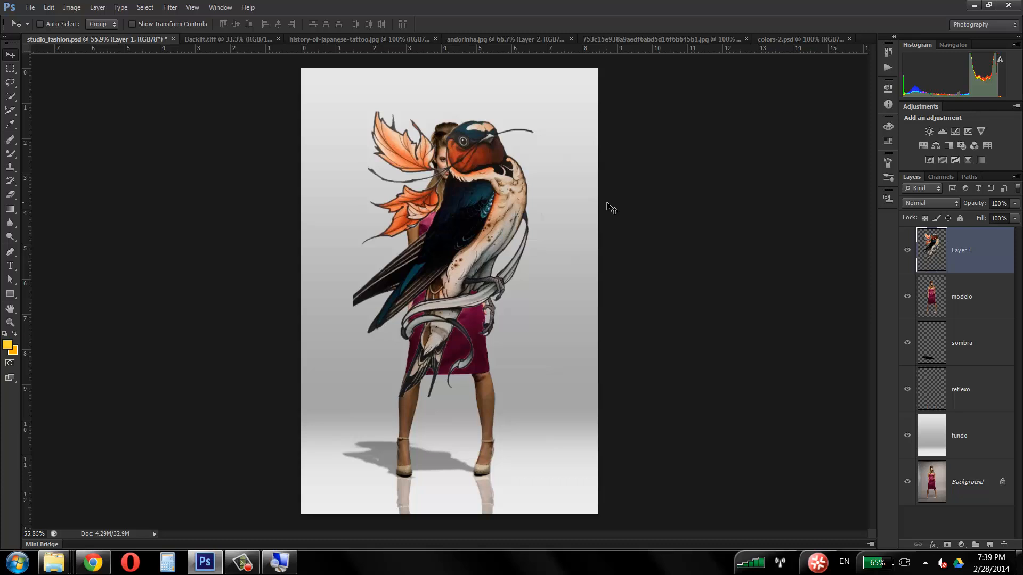
Step: Convert the swallow's Layer 1 to a Smart Object
right_click(987, 253)
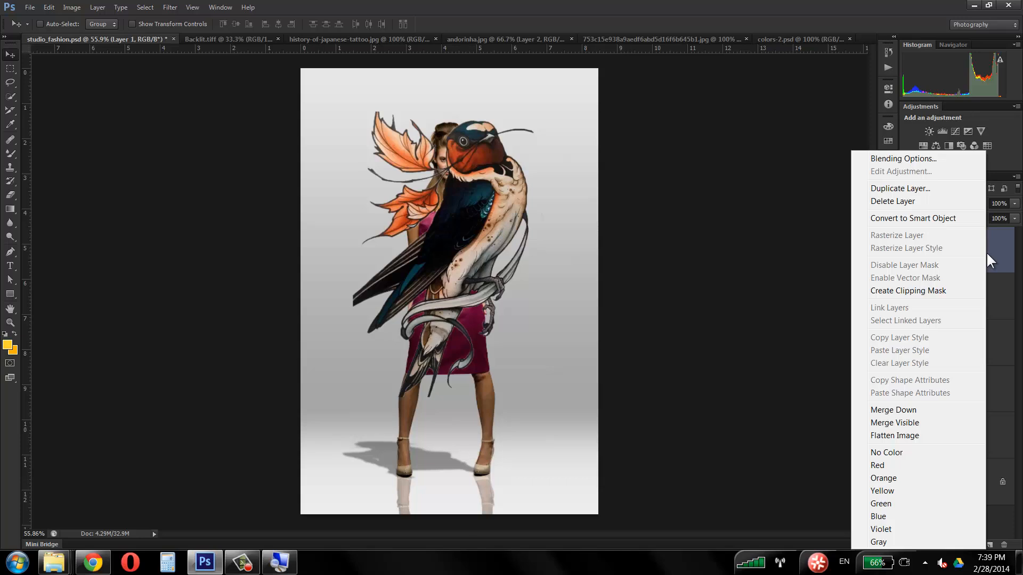
left_click(986, 255)
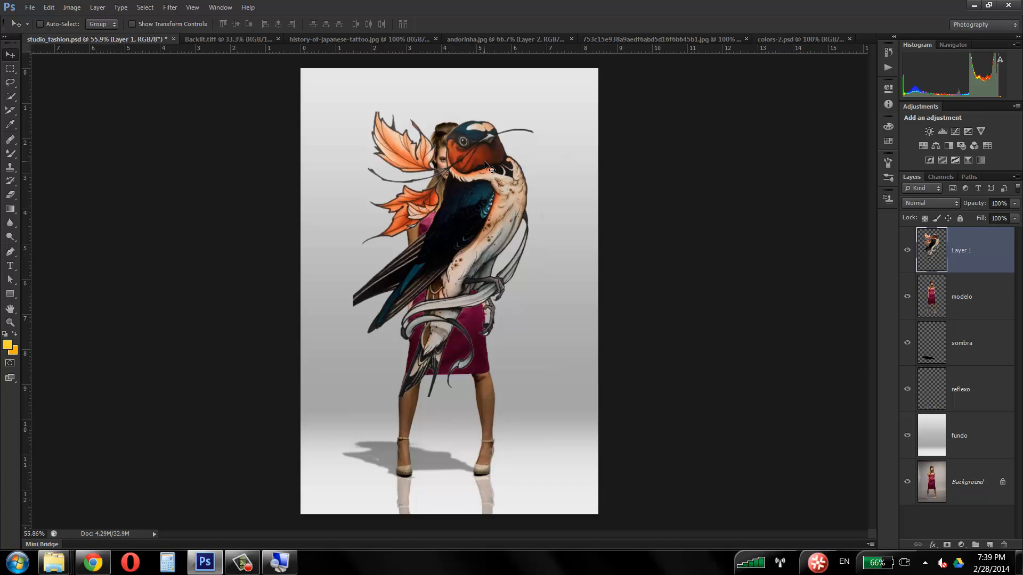
right_click(992, 251)
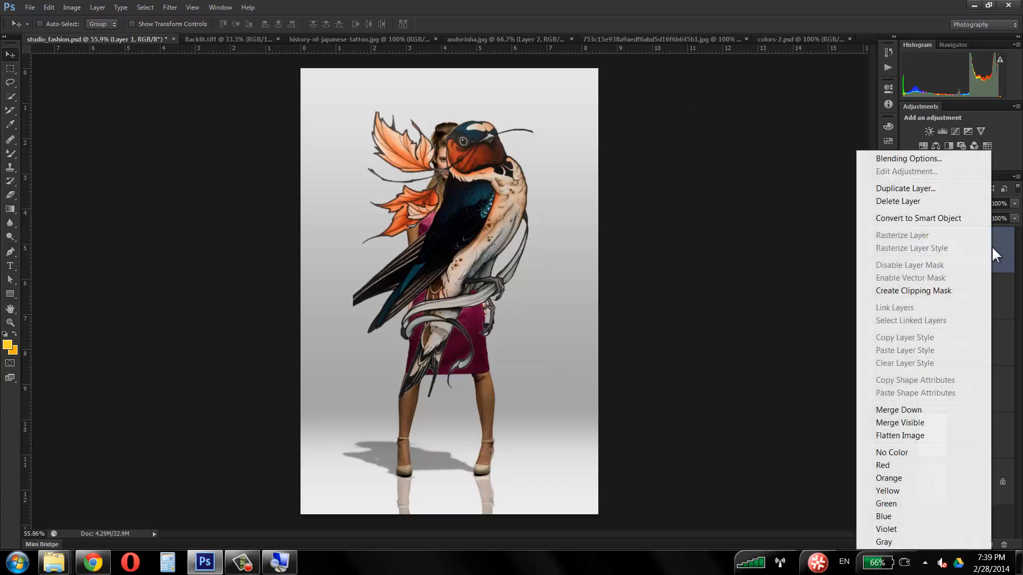
left_click(951, 216)
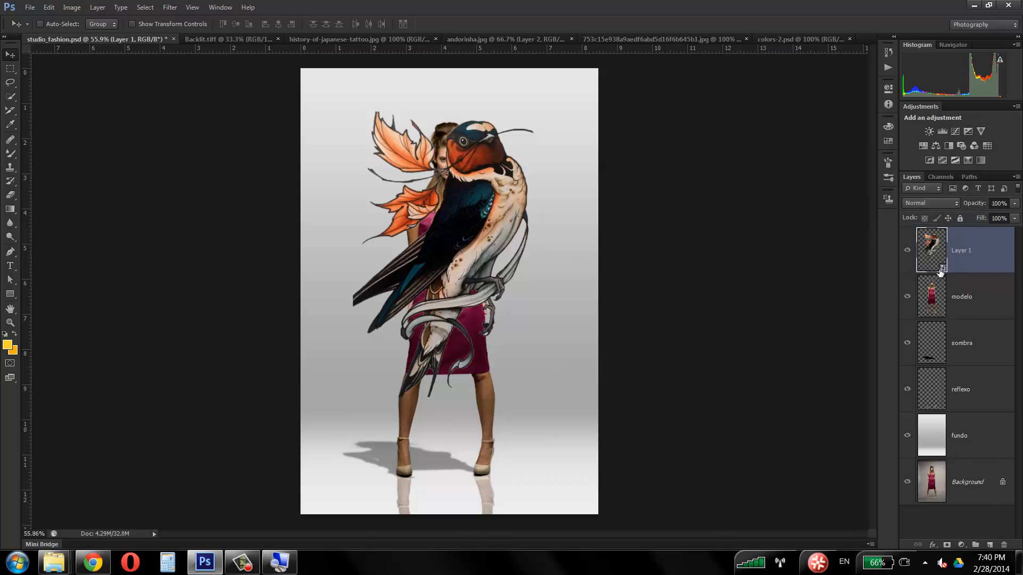
Step: Examine the Smart Object badge on Layer 1's thumbnail with the Windows Magnifier at 300%, and minimize the Magnifier
left_click(292, 566)
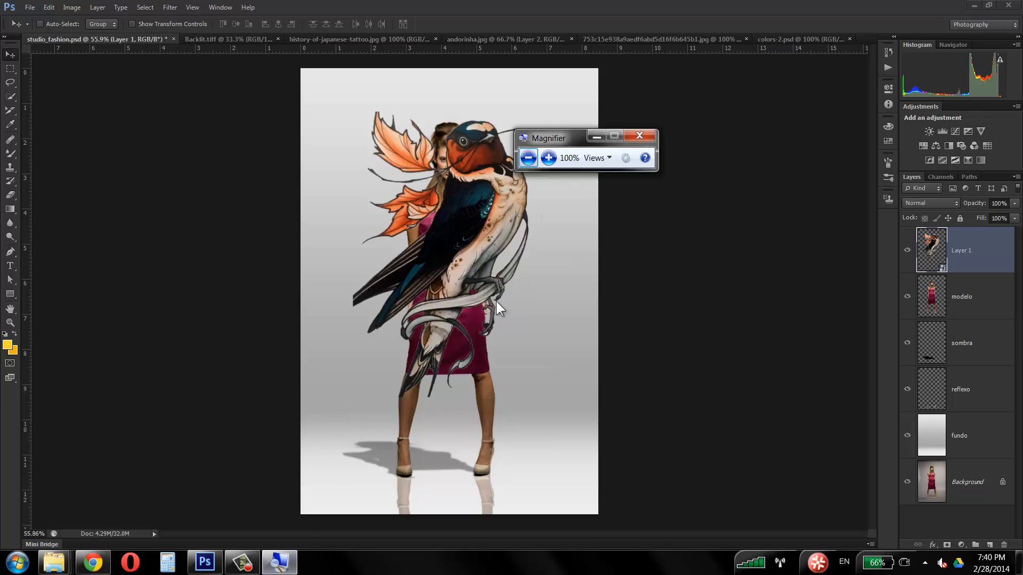
left_click(548, 157)
left_click(548, 158)
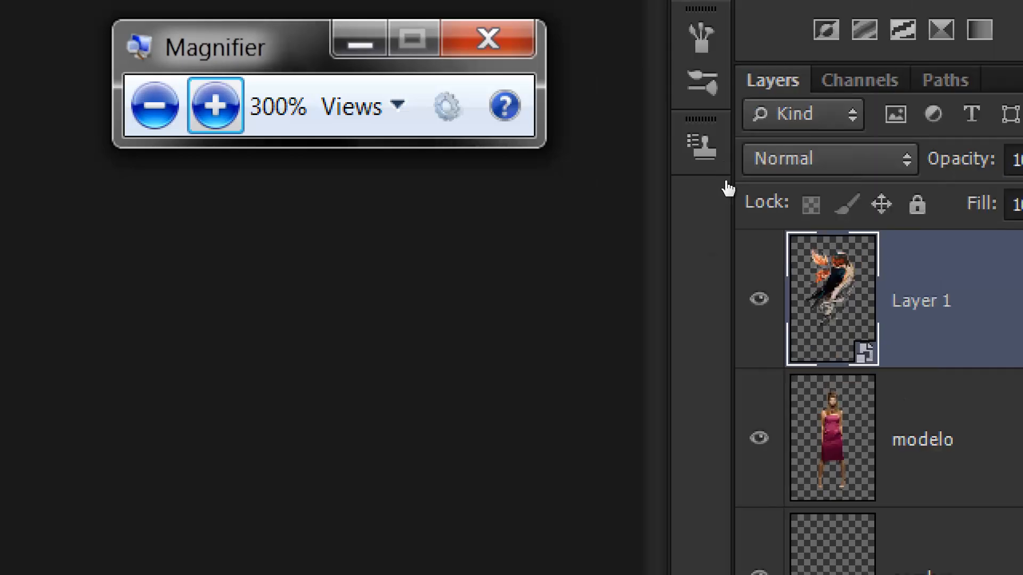
key("super+minus")
key("super+minus")
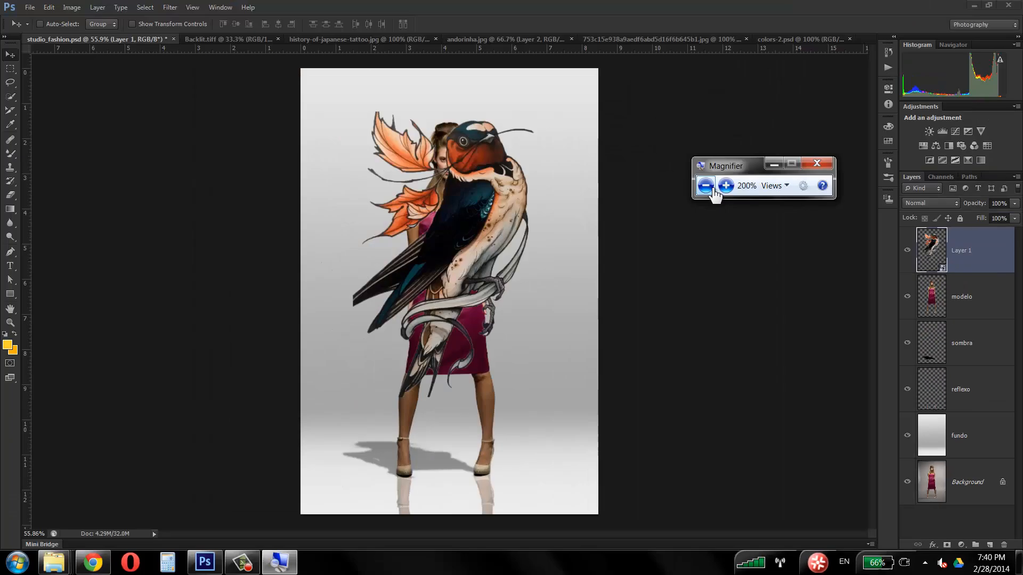
left_click(771, 167)
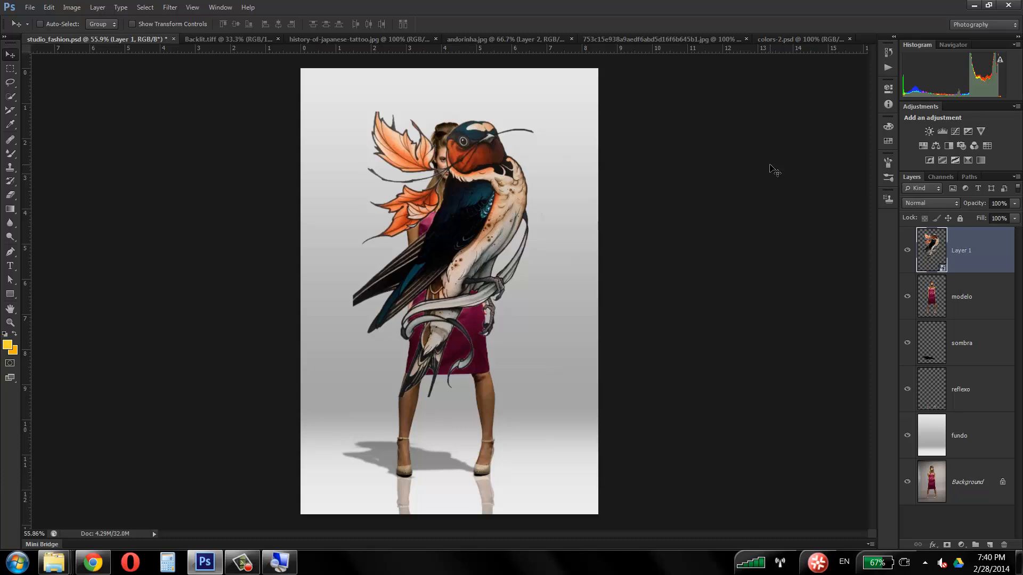
Step: Shrink the swallow Smart Object to about 4% of its size with Free Transform and apply the change
key("ctrl+t")
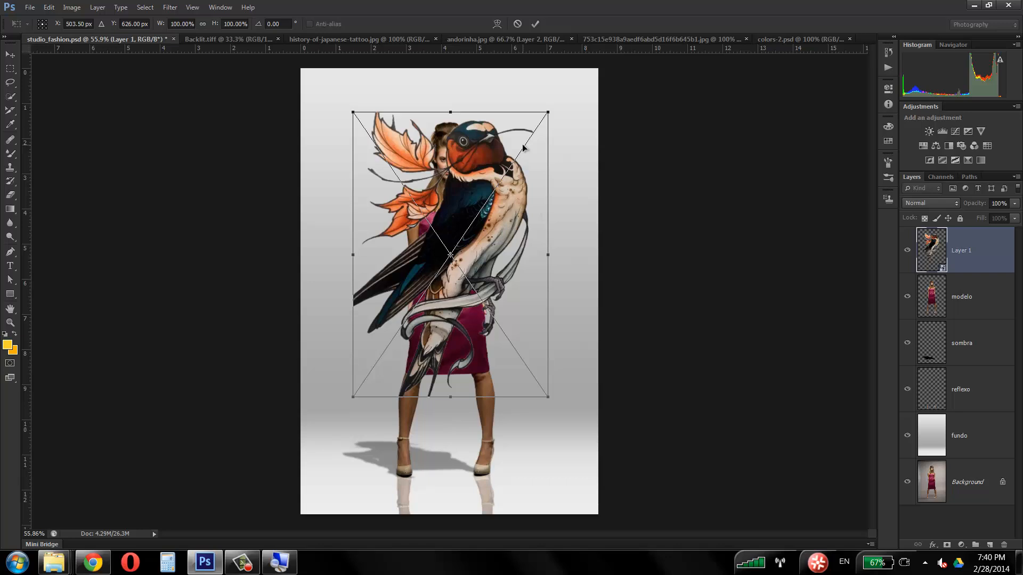
left_click_drag(548, 112, 349, 388)
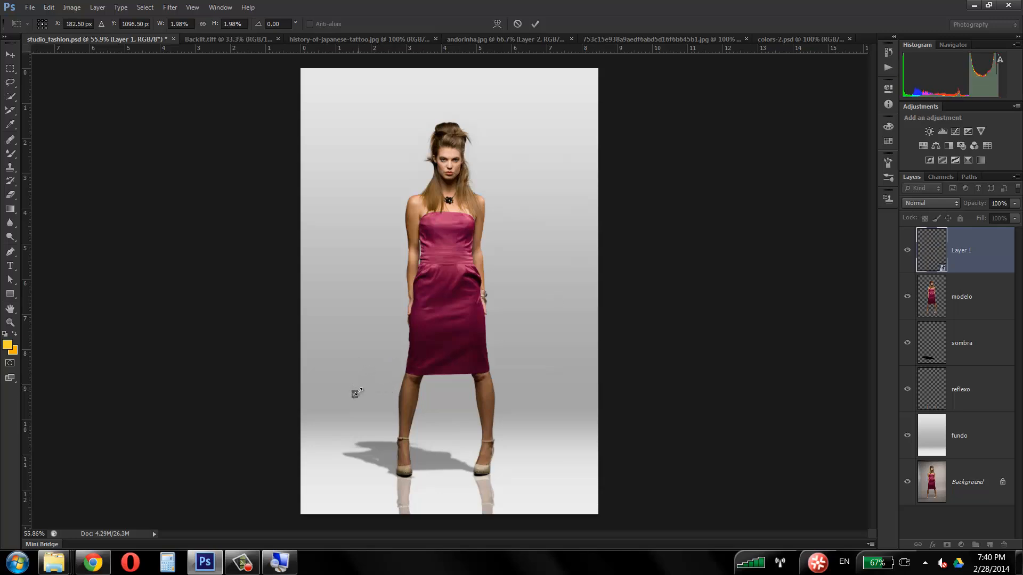
left_click_drag(358, 391, 367, 382)
key("Return")
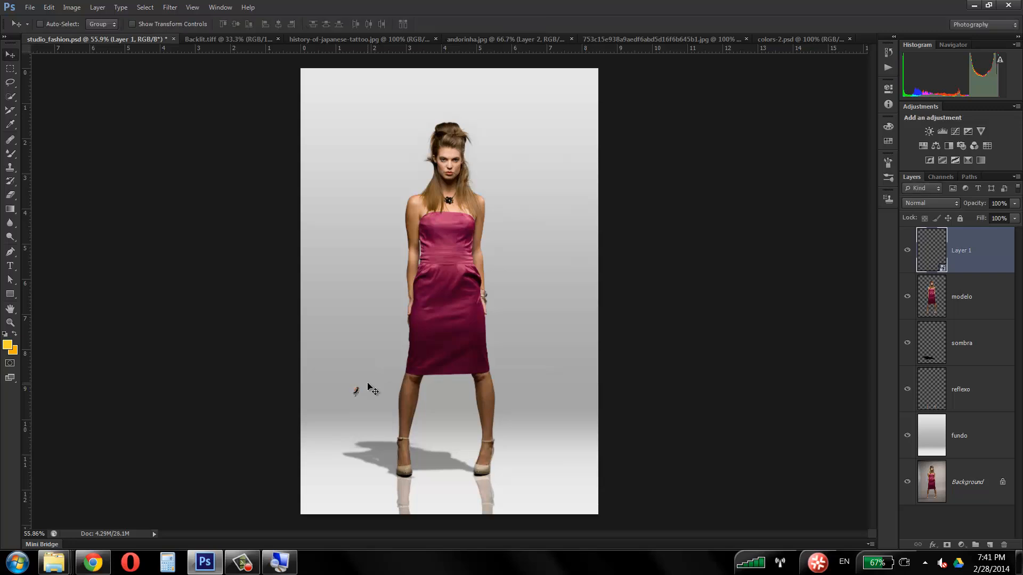
Step: Enlarge the tiny swallow Smart Object back to roughly full size with Free Transform and apply it
key("ctrl+t")
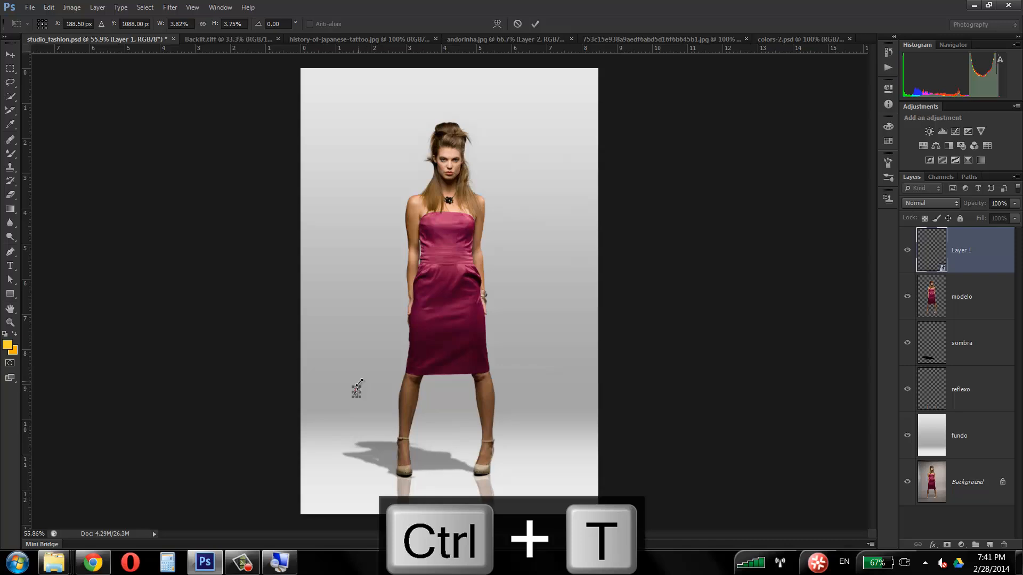
left_click_drag(361, 382, 581, 116)
key("Return")
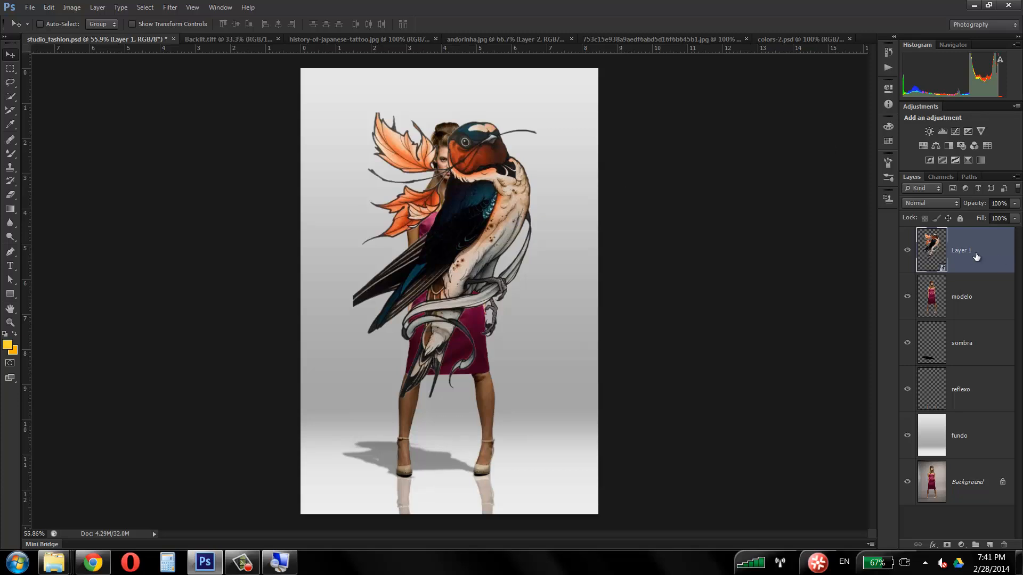
Step: Open the contents of Layer 1's Smart Object to inspect Layer 1.psb, and return to studio_fashion.psd
double_click(942, 269)
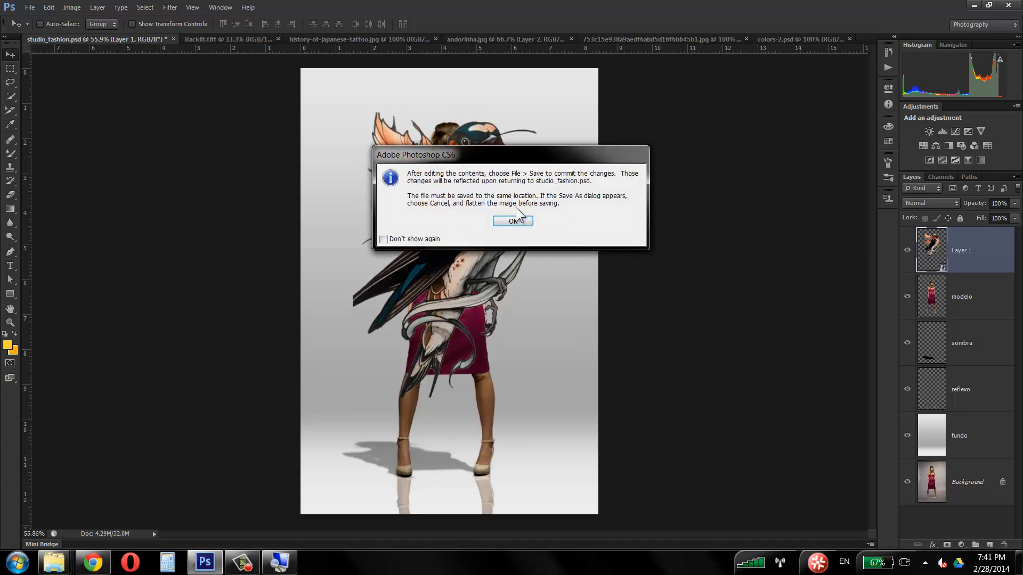
left_click_drag(525, 152, 465, 136)
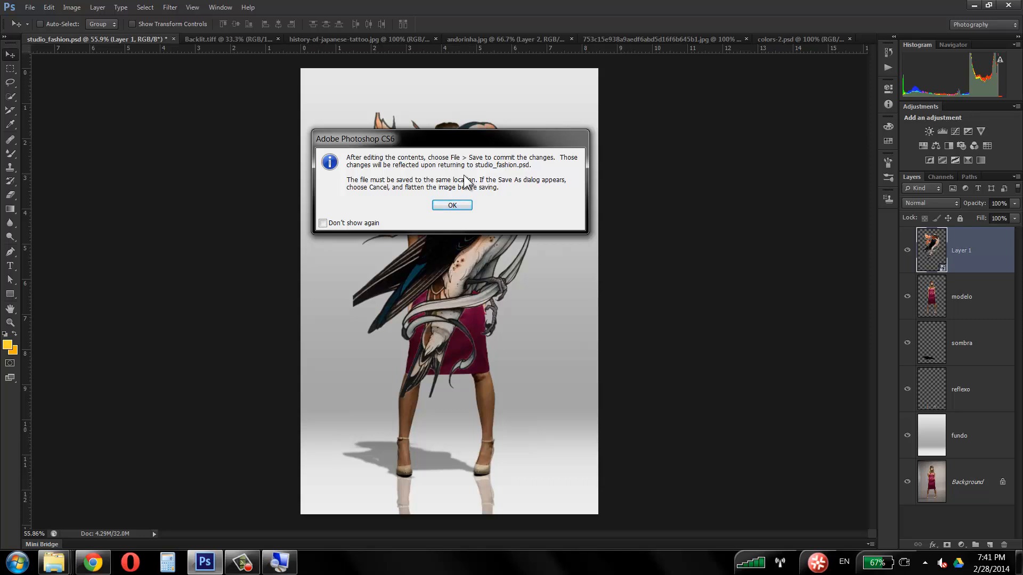
left_click(461, 206)
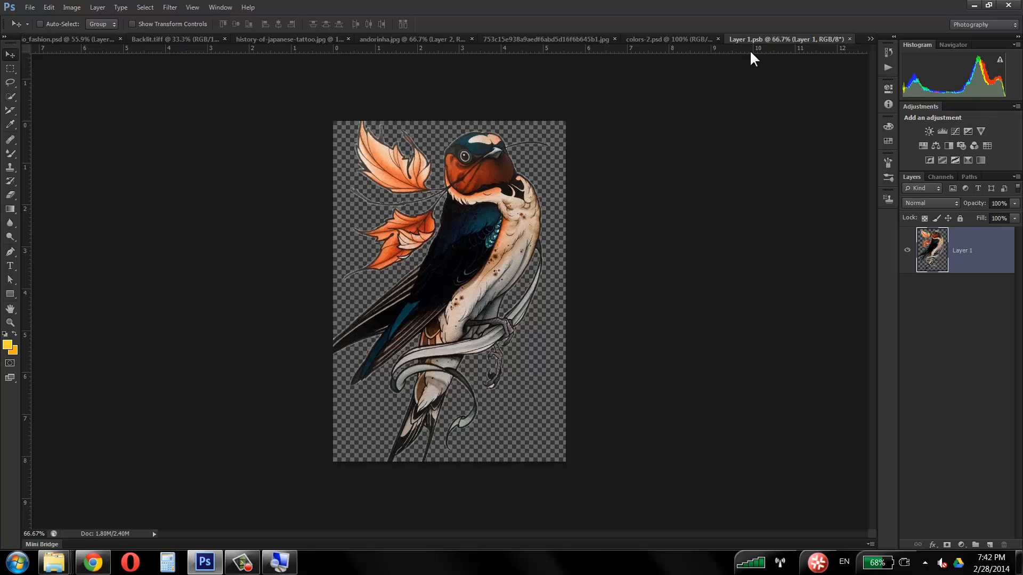
left_click(84, 38)
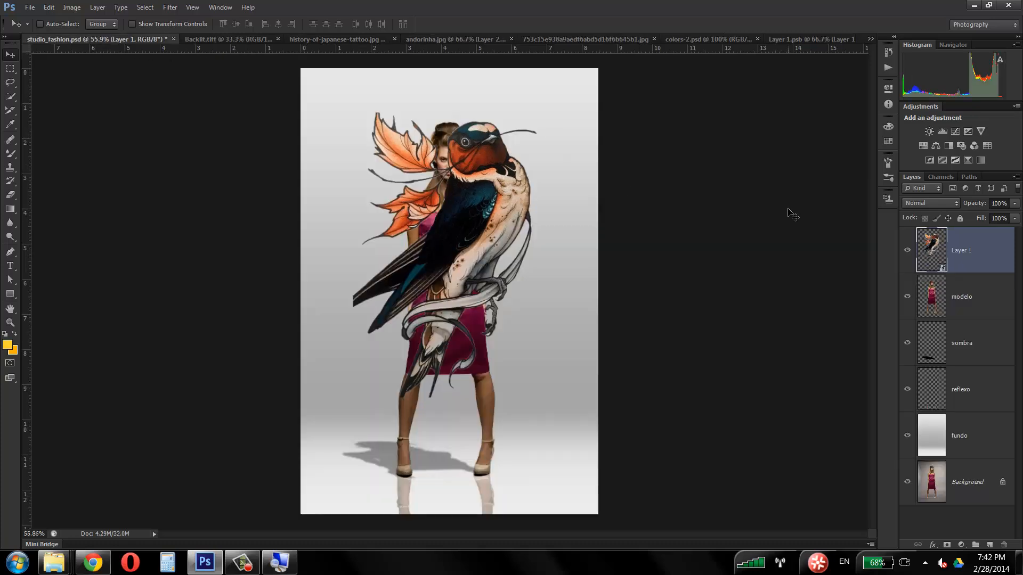
Step: Try the Darken blend mode on the full-size swallow layer and restore it to Normal
left_click(918, 203)
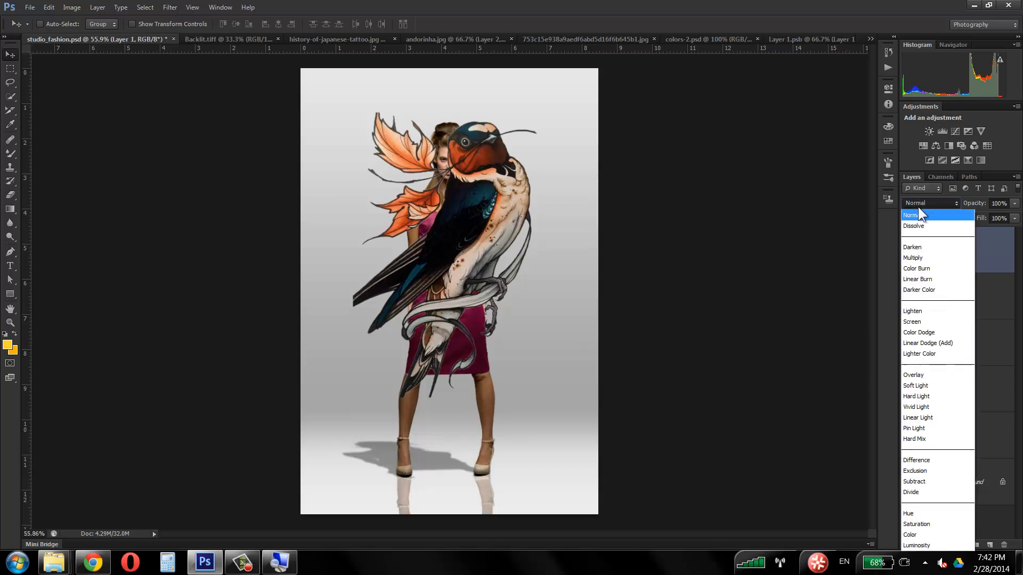
left_click(915, 248)
left_click(929, 203)
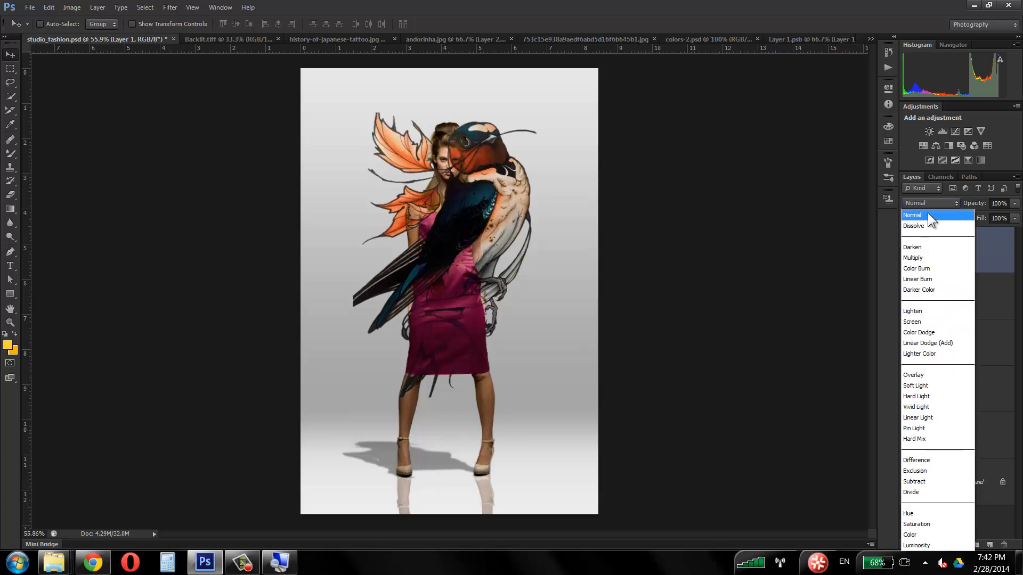
left_click(924, 215)
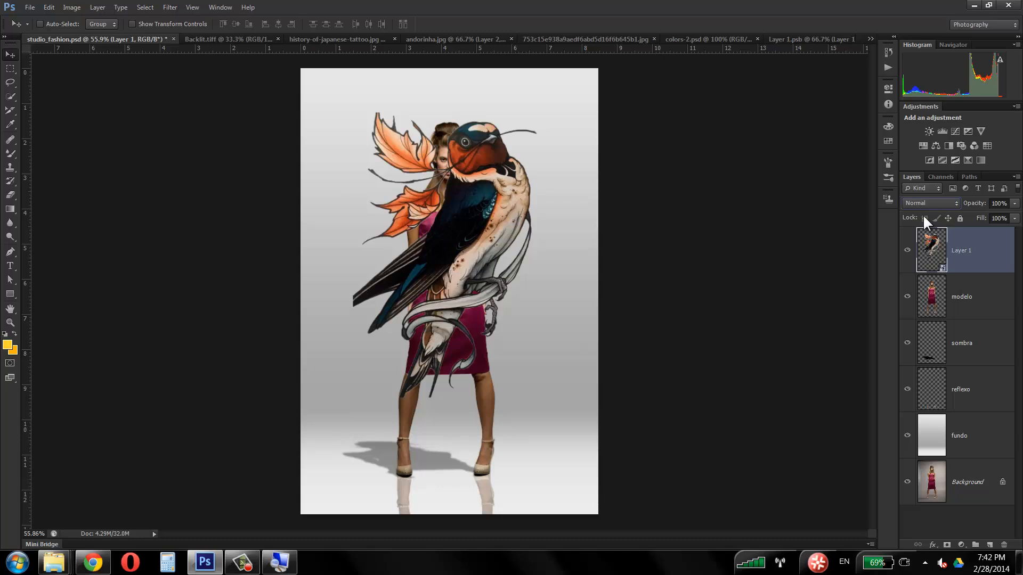
left_click(204, 562)
left_click(243, 563)
left_click(243, 567)
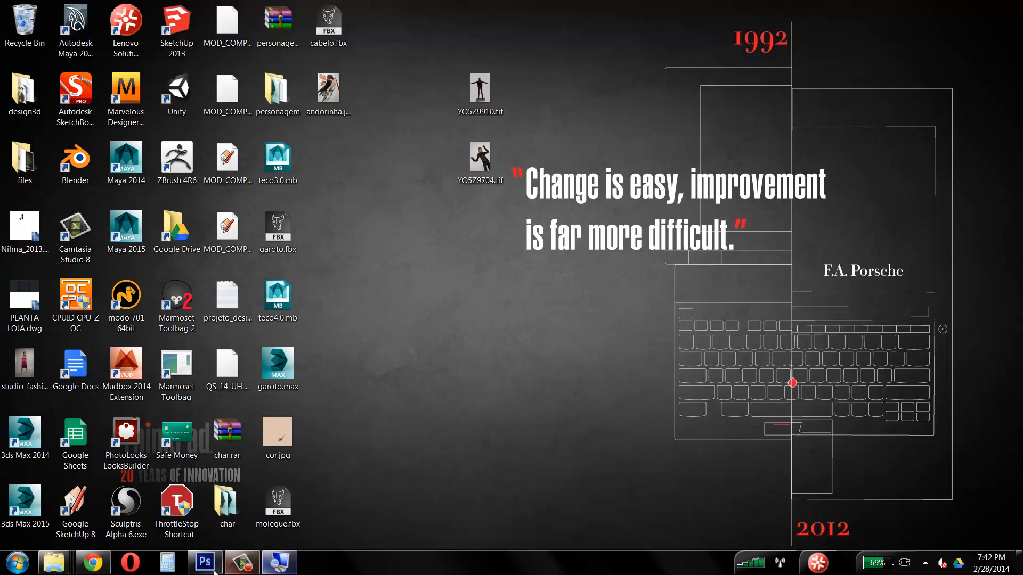
left_click(213, 566)
left_click(254, 569)
left_click(253, 568)
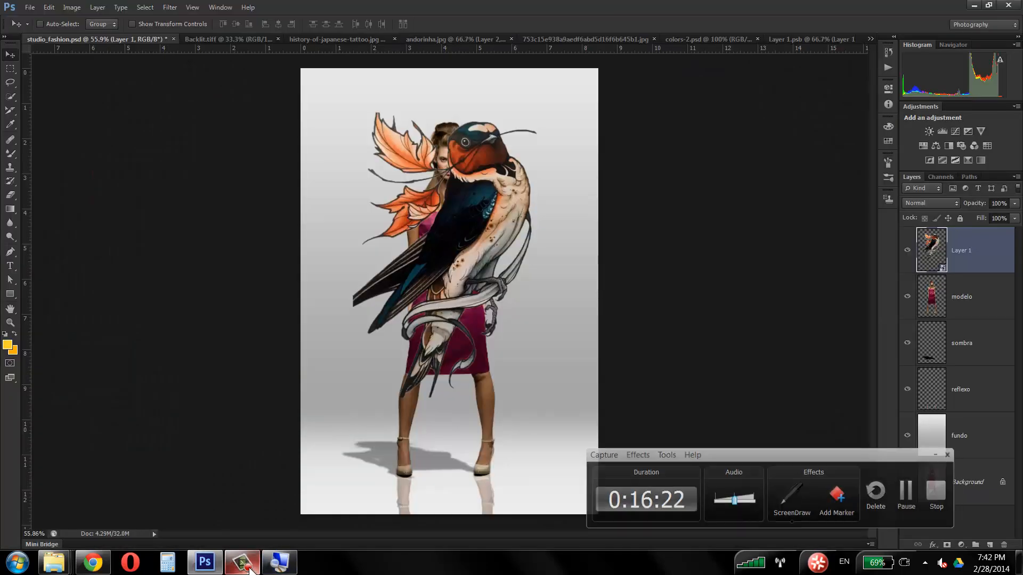
Step: Scale the swallow down with Free Transform to tattoo size and position it over the model's shoulder and upper arm beside the dress
left_click_drag(502, 228, 472, 256)
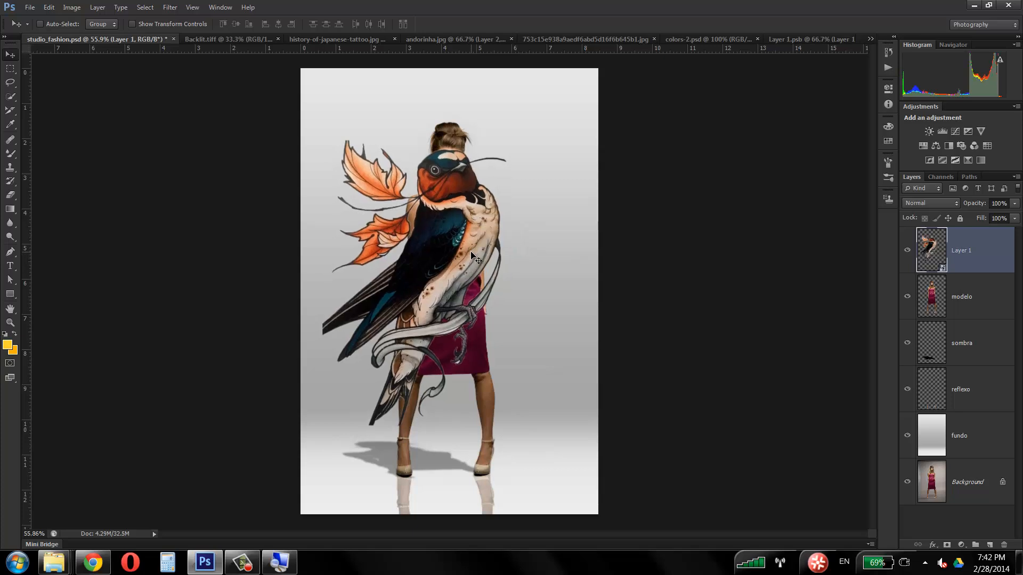
key("ctrl+t")
mouse_move(518, 140)
left_mouse_down()
mouse_move(374, 318)
mouse_move(352, 378)
mouse_move(415, 212)
mouse_move(498, 136)
left_mouse_up()
double_click(342, 401)
left_click(10, 322)
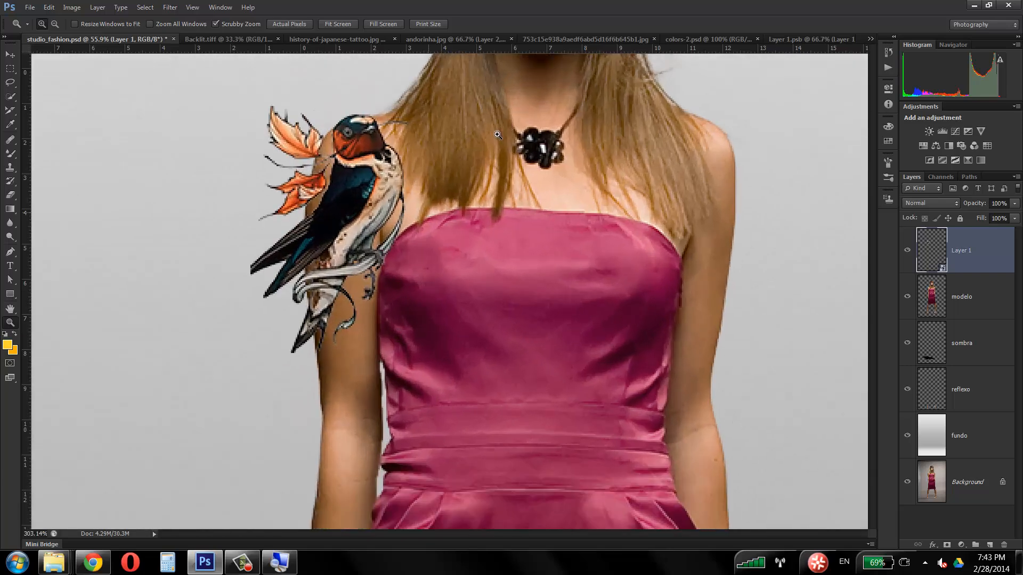
left_click(10, 54)
left_click_drag(384, 169, 387, 191)
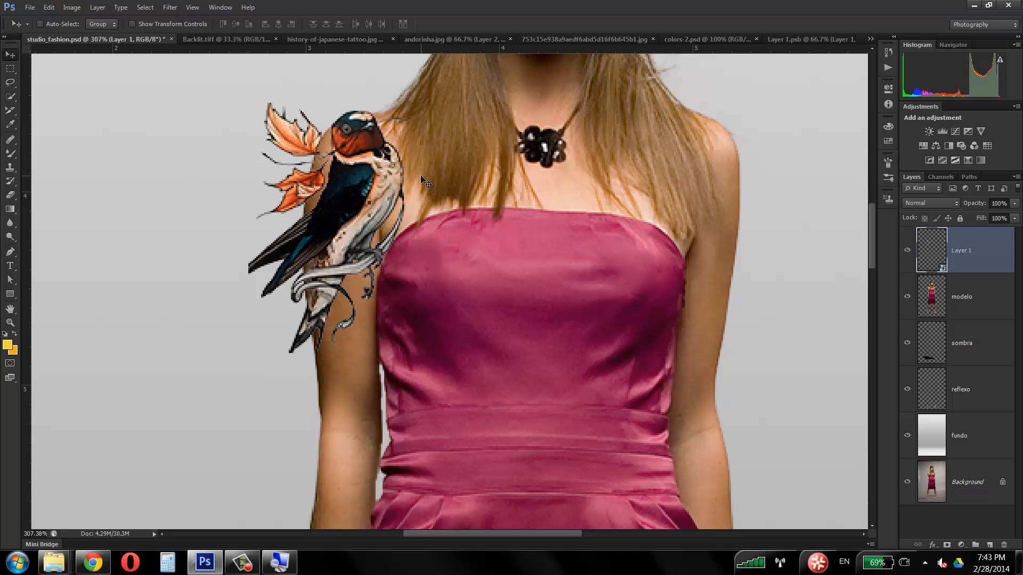
Step: Set Layer 1's blend mode to Darken and test the swallow over the dress before returning it to the upper arm
left_click(951, 203)
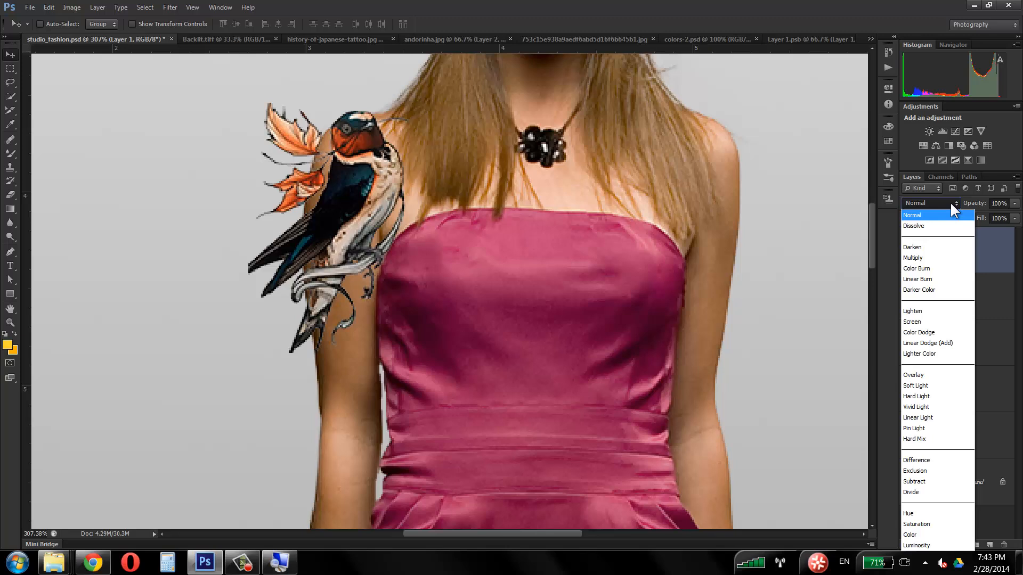
left_click(950, 203)
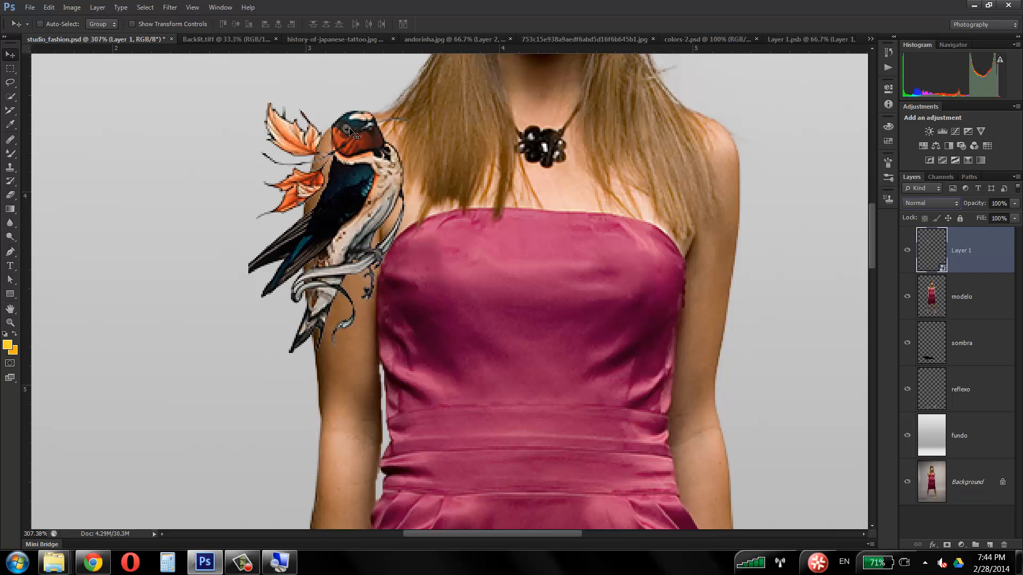
left_click(922, 203)
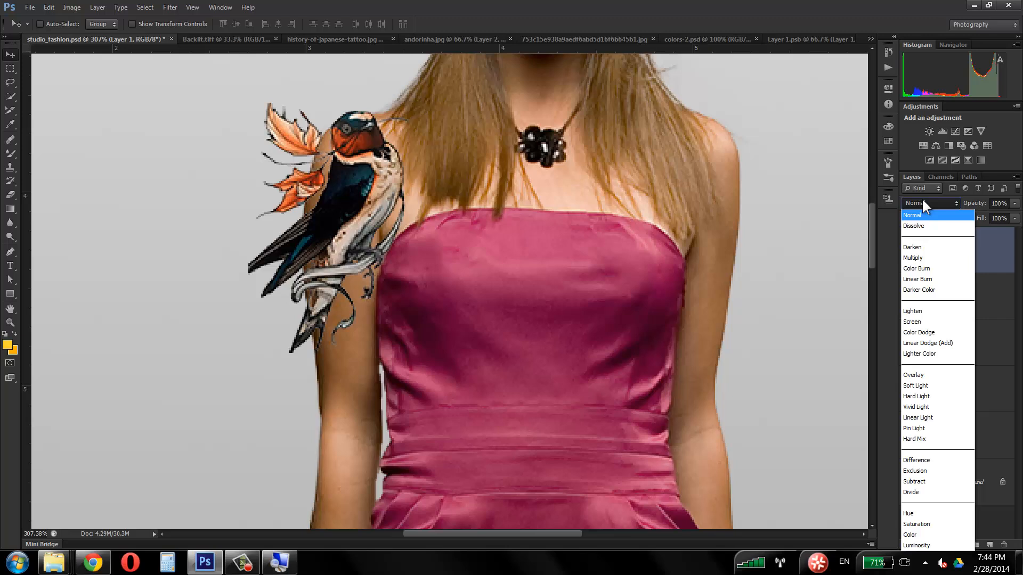
left_click(929, 248)
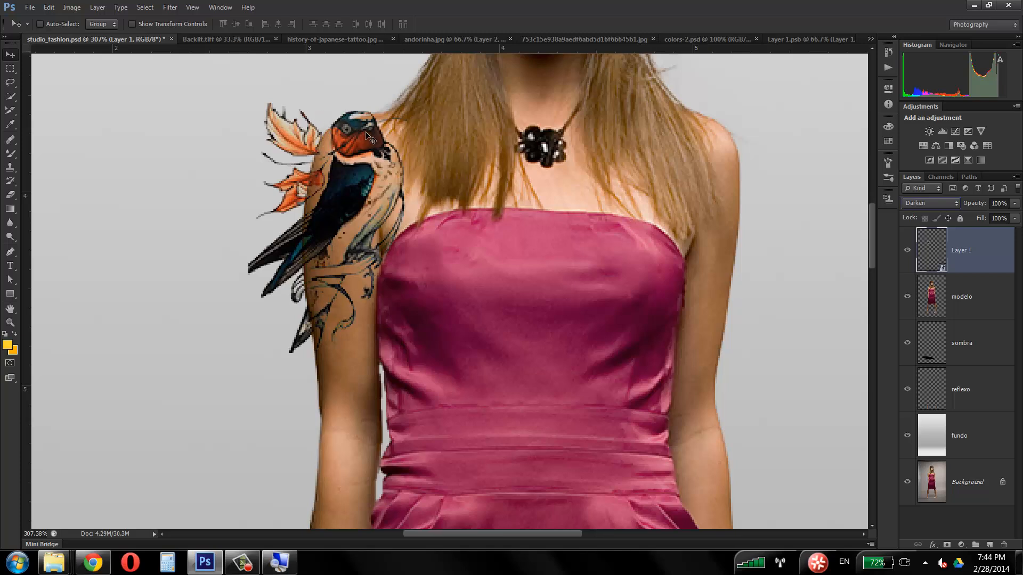
left_click_drag(369, 180, 516, 322)
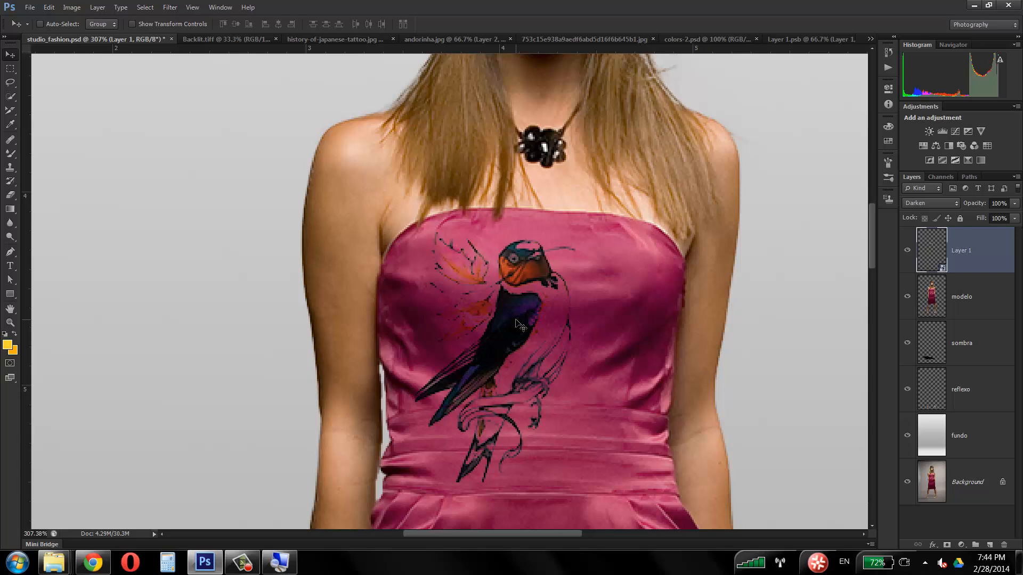
left_click_drag(516, 322, 355, 195)
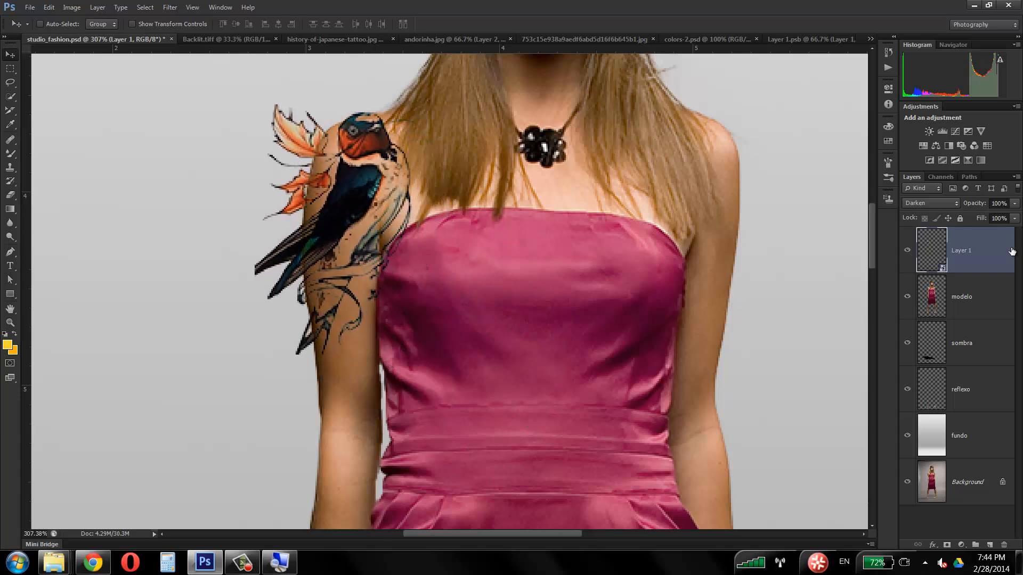
Step: Try the Lighten blend mode on Layer 1 and shift the swallow slightly up the arm
left_click(943, 203)
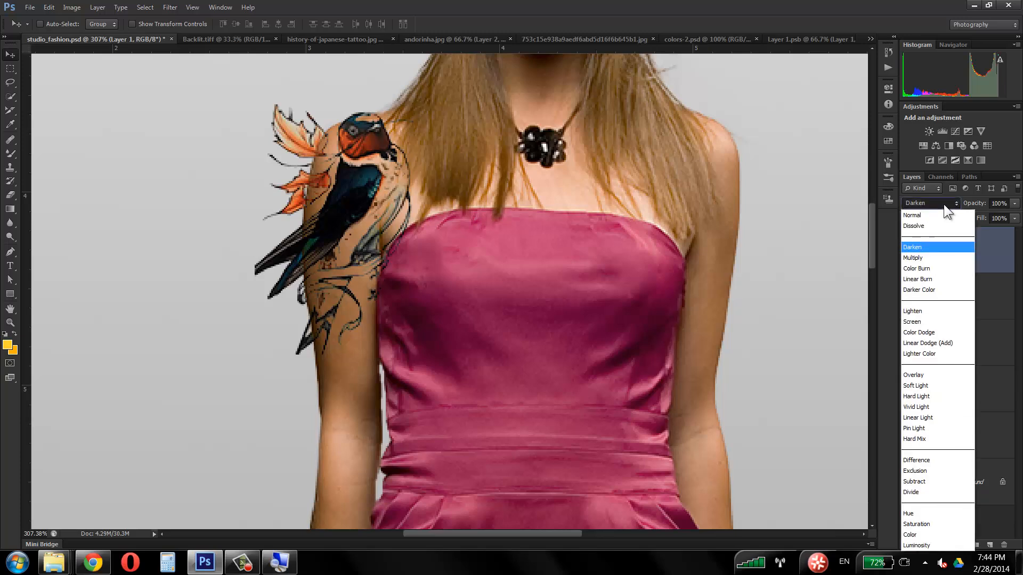
left_click(928, 312)
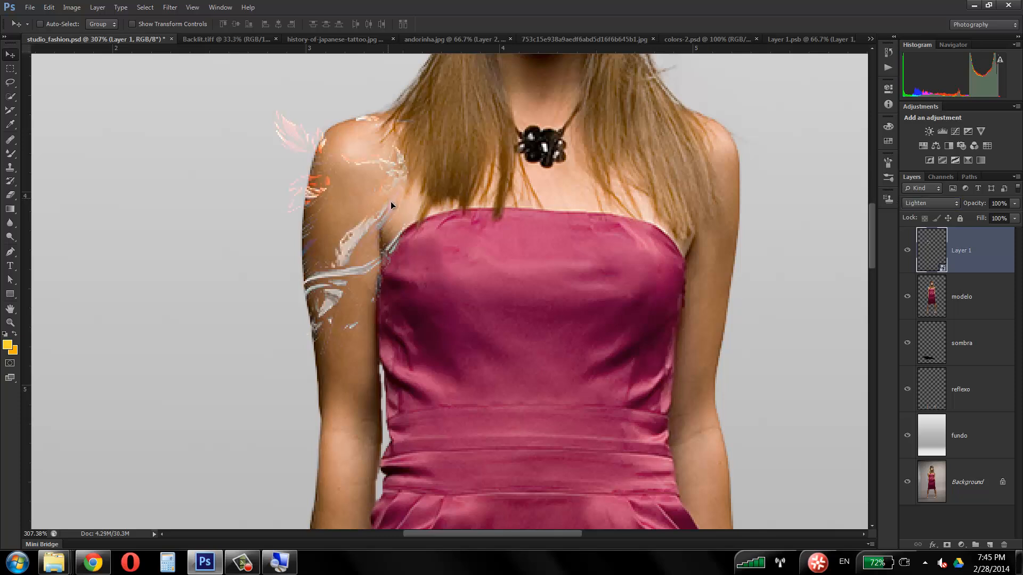
mouse_move(391, 203)
left_mouse_down()
mouse_move(359, 200)
mouse_move(382, 203)
mouse_move(384, 194)
mouse_move(404, 218)
mouse_move(536, 266)
mouse_move(398, 196)
mouse_move(395, 183)
left_mouse_up()
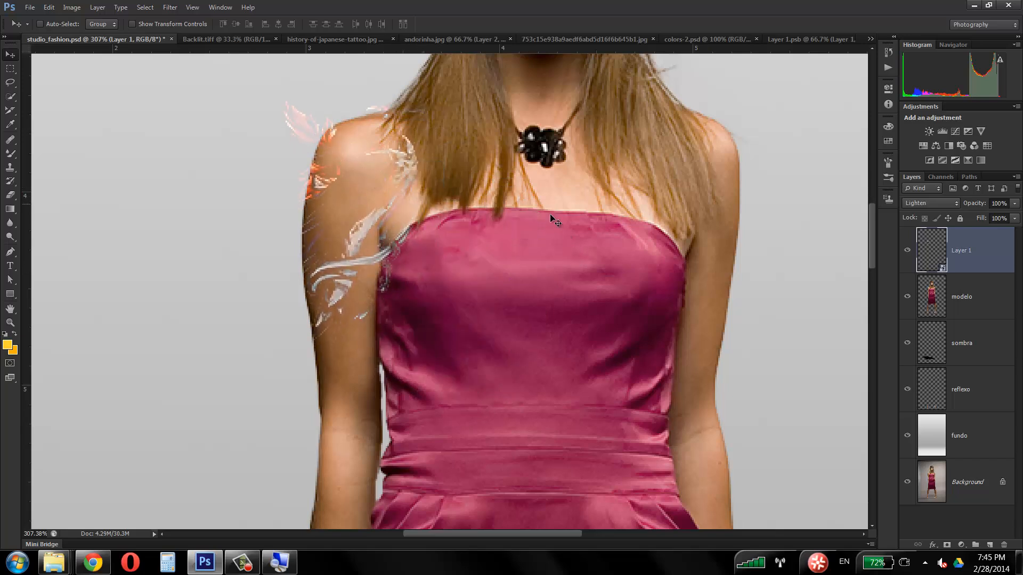
Step: Try the Overlay blend mode on Layer 1 and move the swallow slightly down toward the outer edge of the arm
left_click(940, 197)
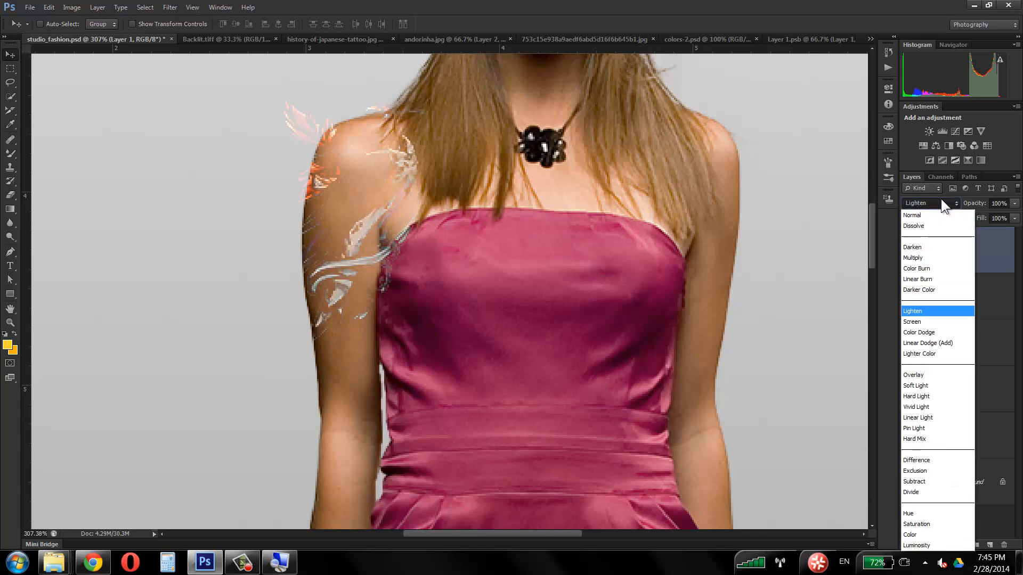
left_click(936, 375)
left_click_drag(394, 184, 371, 199)
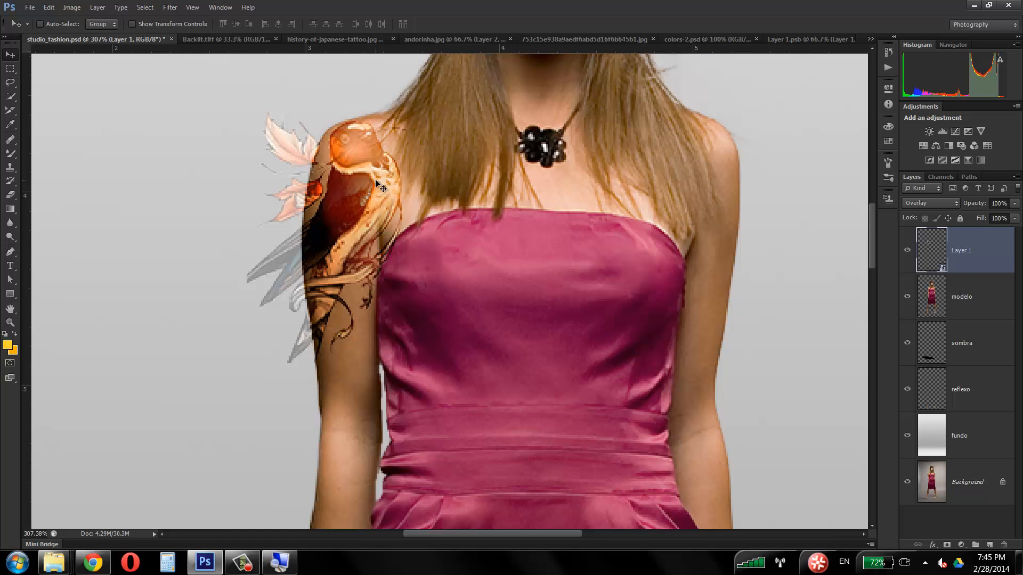
Step: Reset Layer 1's blend mode to Normal and cycle forward through the modes, including Darken, up to Hard Light
left_click(945, 203)
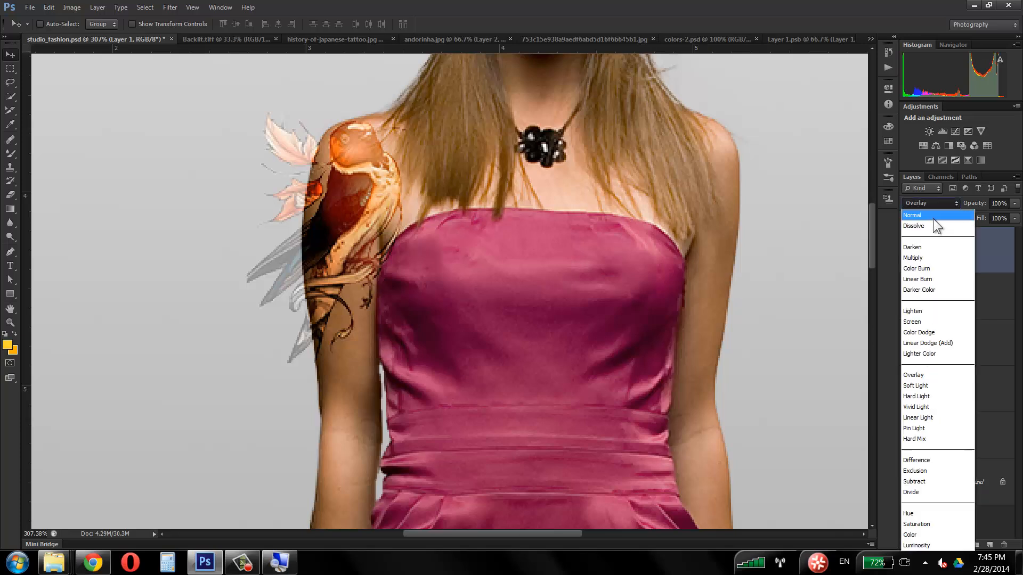
left_click(929, 215)
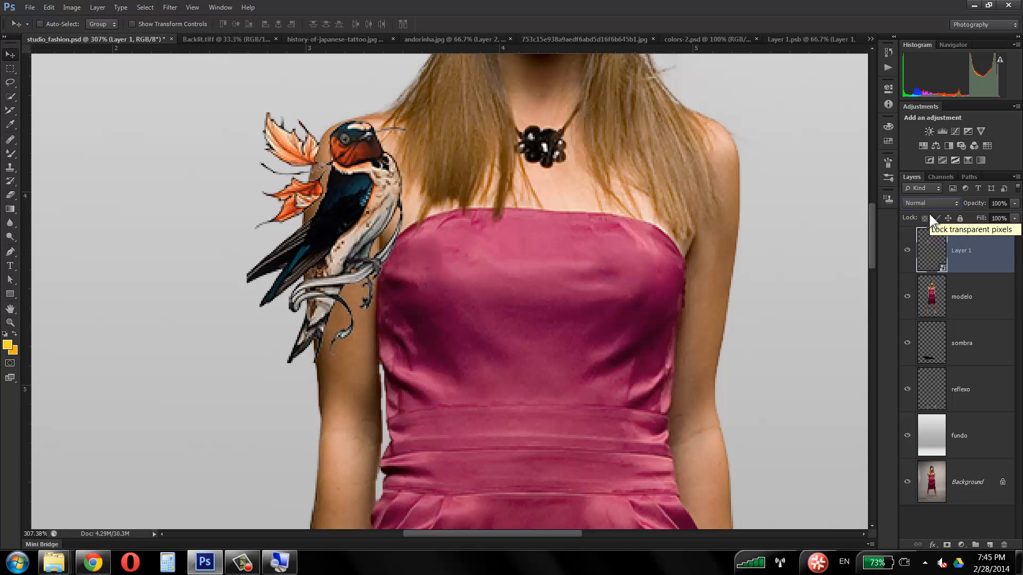
key("shift+plus")
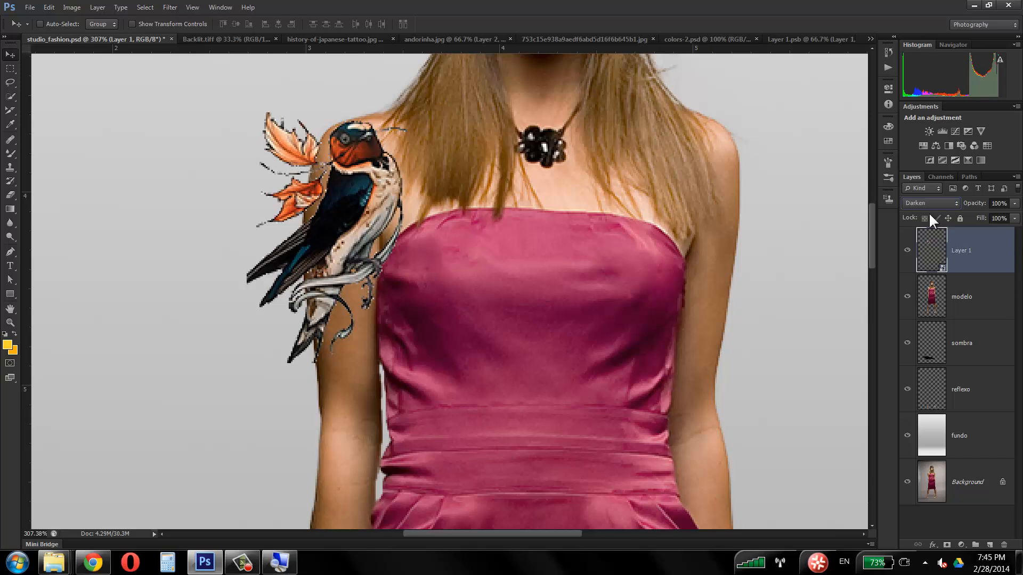
key("shift+plus")
key("shift+plus")
key("shift+plus")
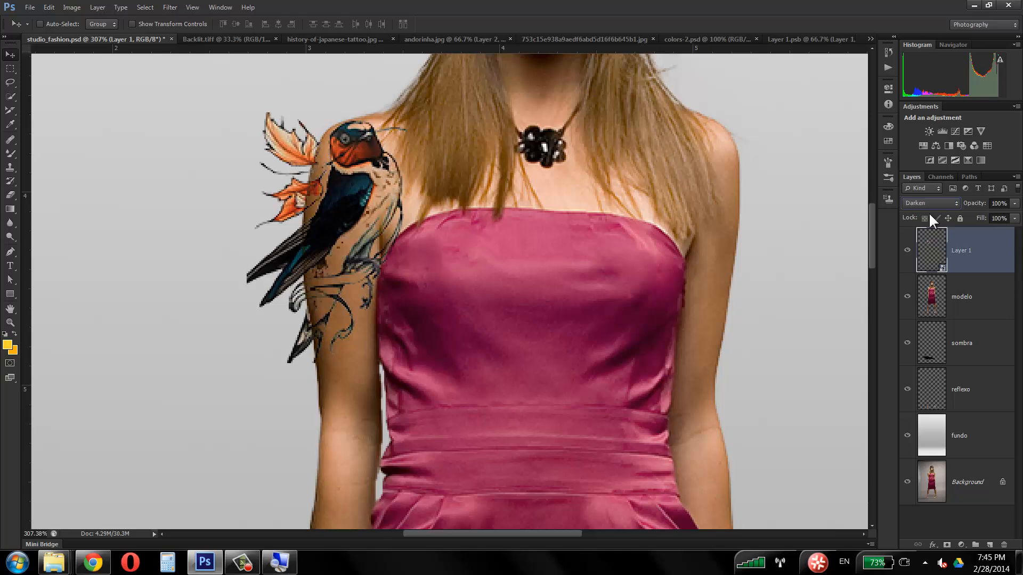
key("shift+plus")
key("shift+plus")
key("shift+plus")
key("shift+plus")
key("shift+plus")
key("shift+plus")
key("shift+plus")
key("shift+plus")
key("shift+plus")
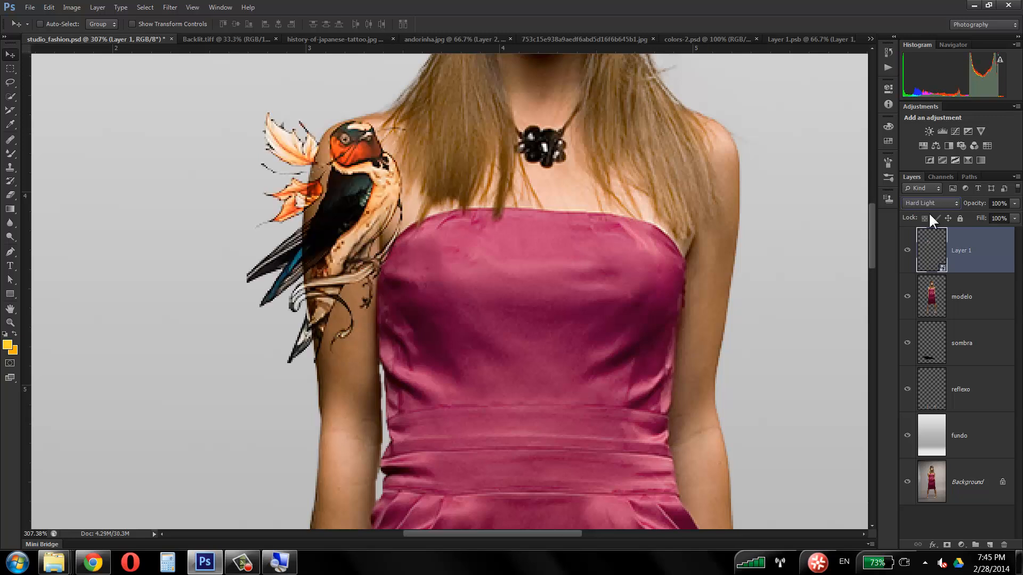
Step: Compare further blend modes on Layer 1, including Soft Light, Vivid Light, Hard Mix, Divide, Color and Luminosity
key("shift+minus")
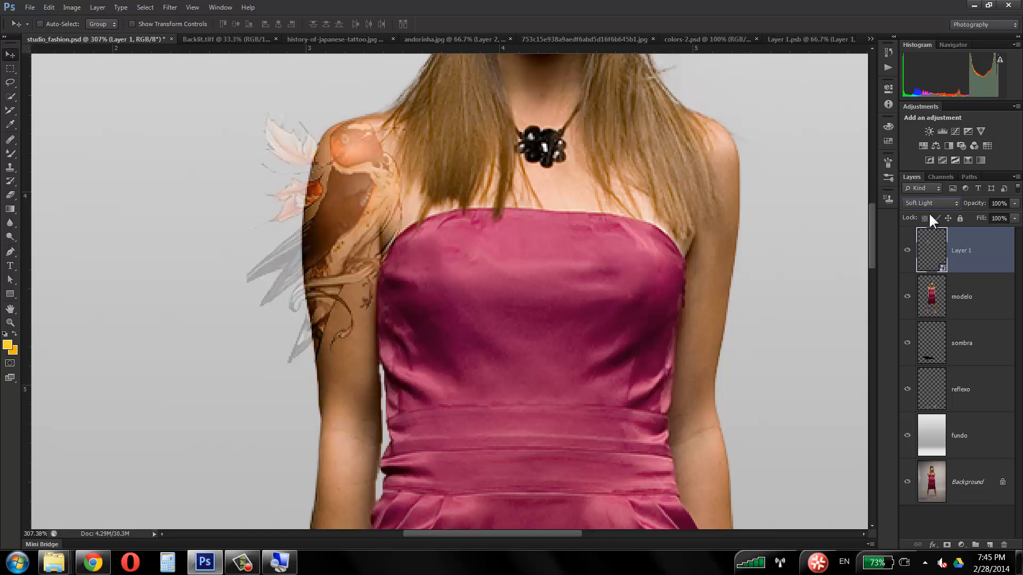
key("shift+plus")
key("shift+plus")
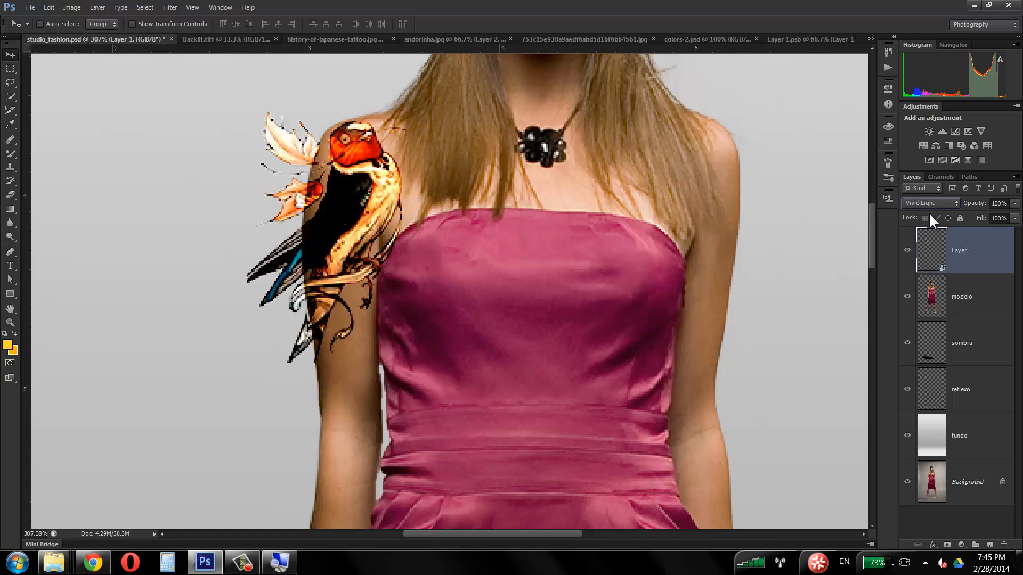
key("shift+plus")
key("shift+plus")
key("shift+plus")
key("shift+plus")
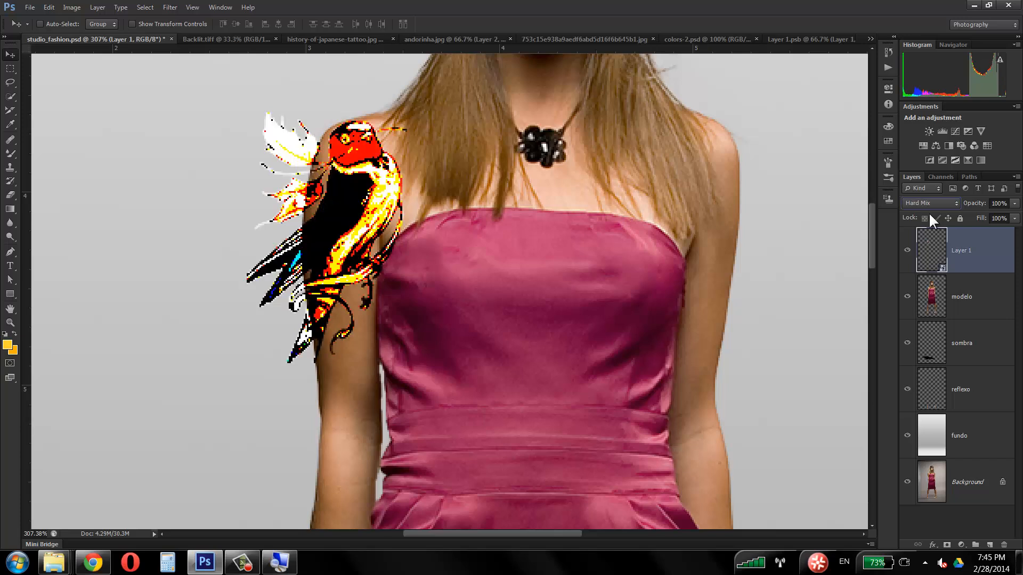
key("shift+plus")
key("shift+plus")
key("shift+plus")
key("shift+plus")
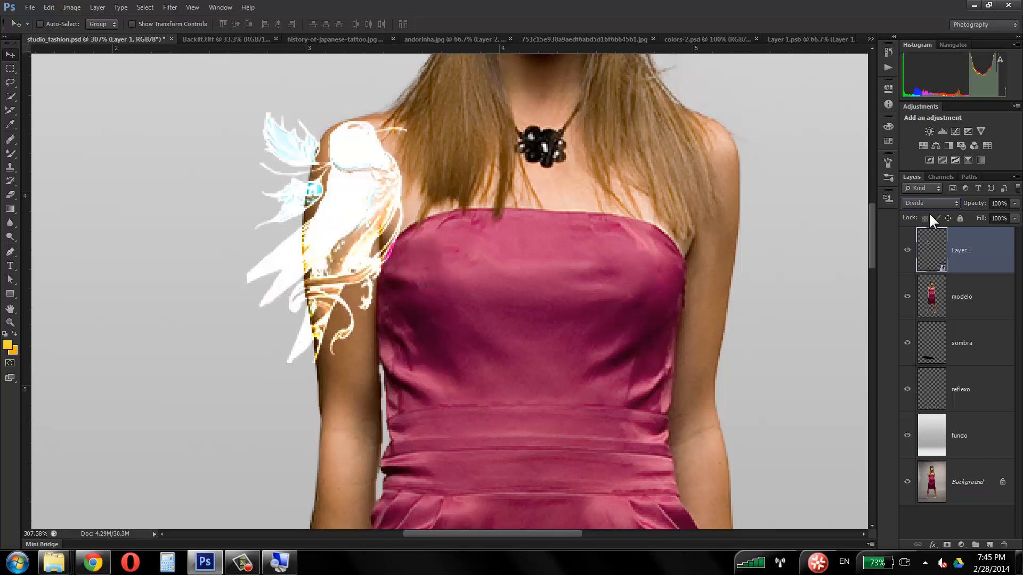
key("shift+plus")
key("shift+plus")
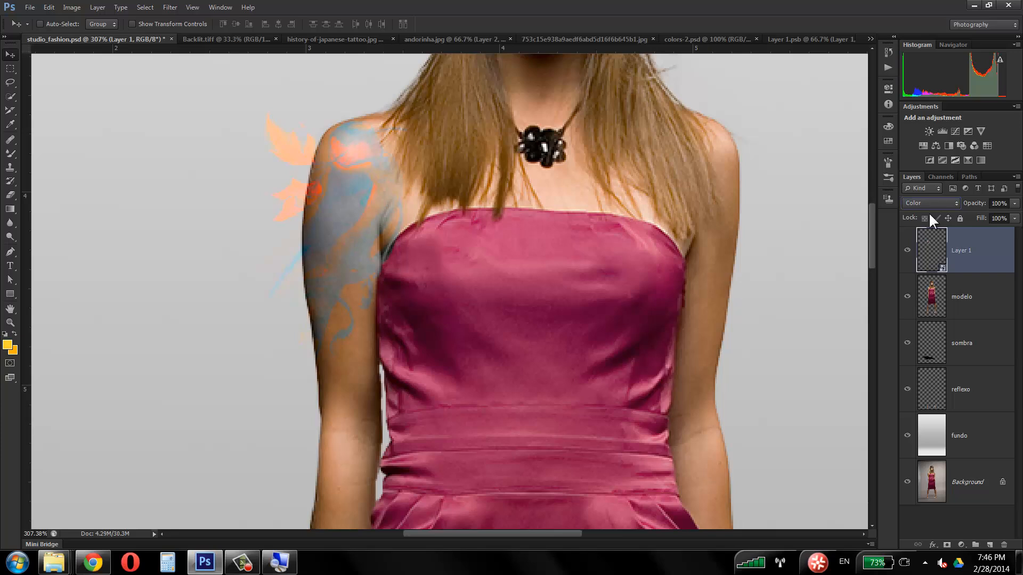
key("shift+plus")
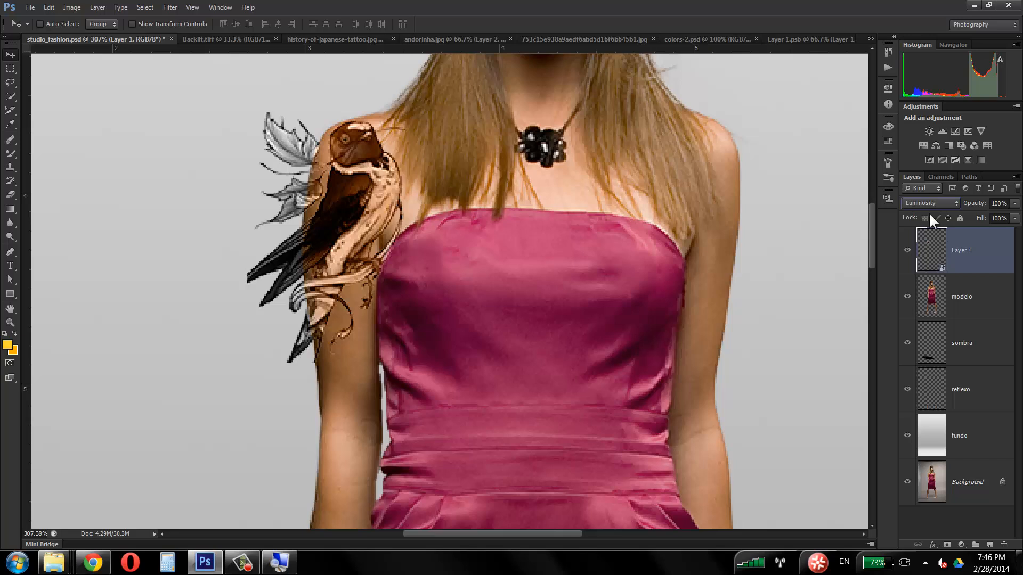
Step: Cycle Layer 1's blend mode back through Exclusion, Soft Light and Lighten, and settle on Multiply
key("shift+minus")
key("shift+minus")
key("shift+minus")
key("shift+minus")
key("shift+minus")
key("shift+minus")
key("shift+minus")
key("shift+minus")
key("shift+minus")
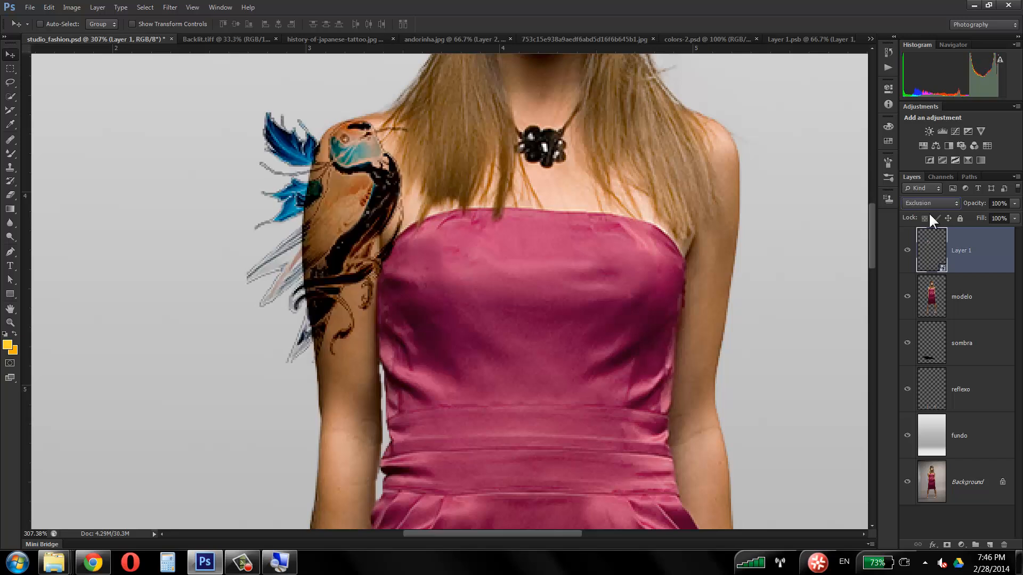
key("shift+minus")
key("shift+minus")
key("shift+minus")
key("shift+minus")
key("shift+minus")
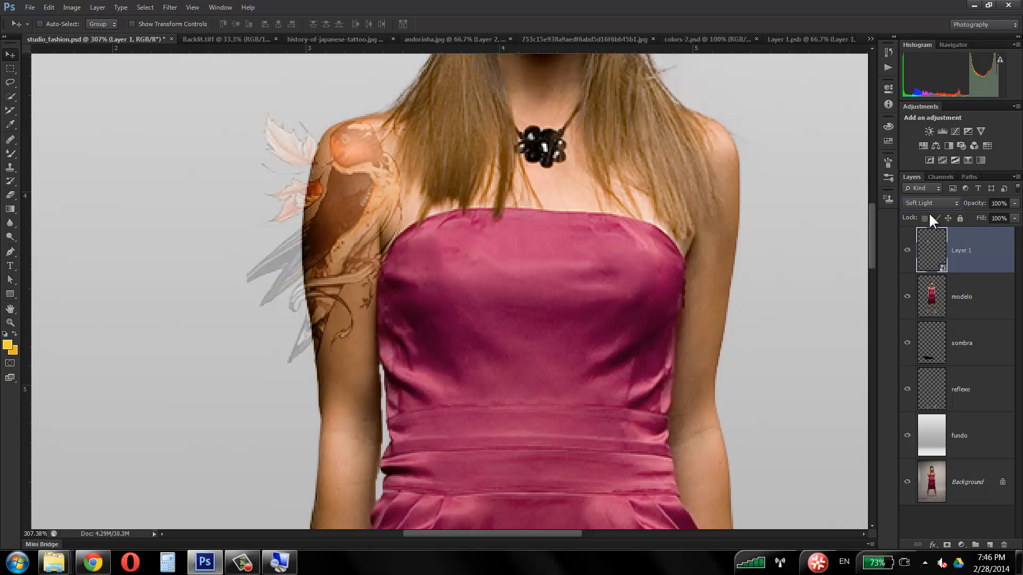
key("shift+minus")
key("shift+minus")
key("shift+minus")
key("shift+minus")
key("shift+minus")
key("shift+minus")
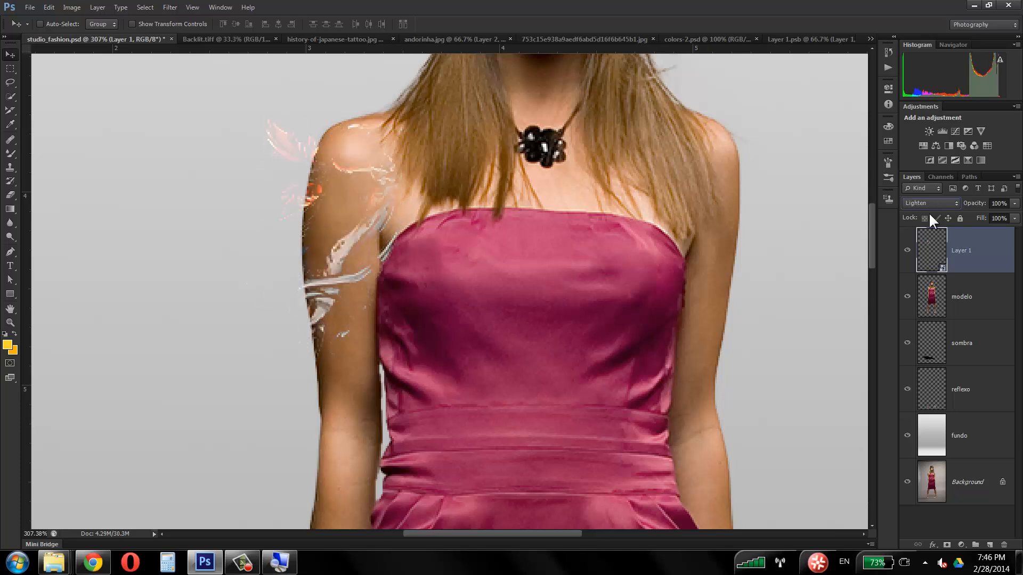
key("shift+minus")
key("shift+minus")
key("shift+minus")
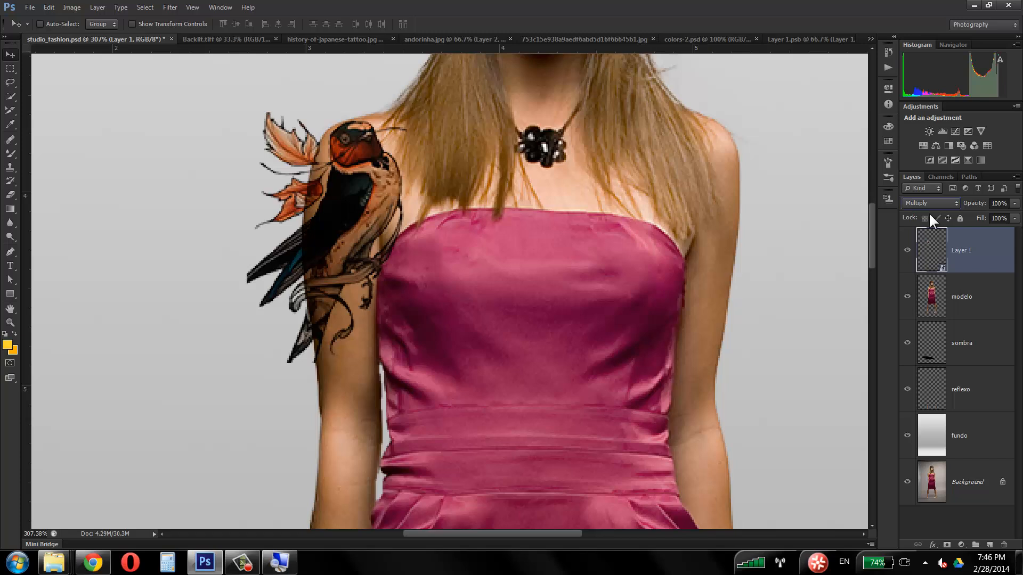
left_click(71, 8)
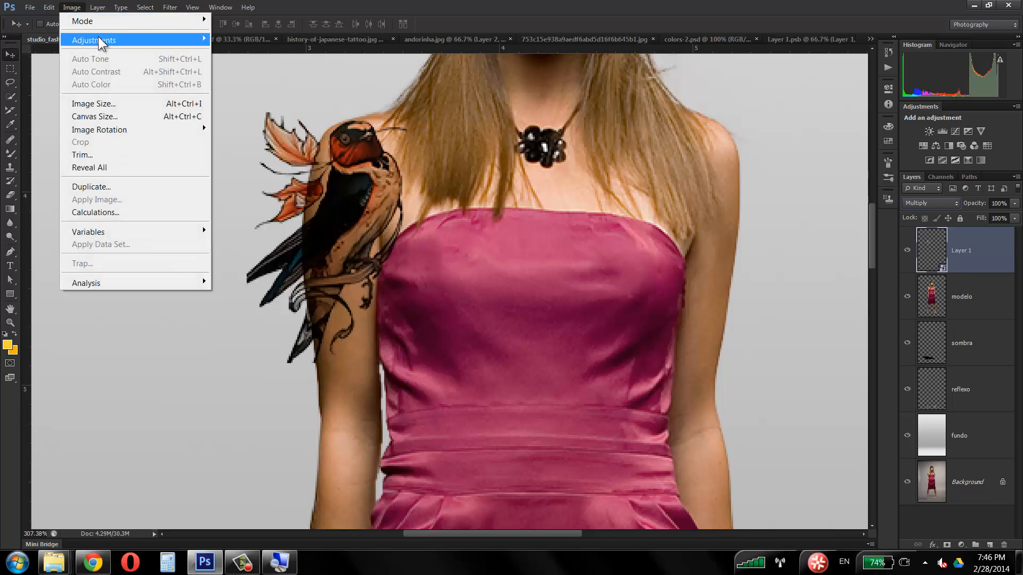
mouse_move(99, 37)
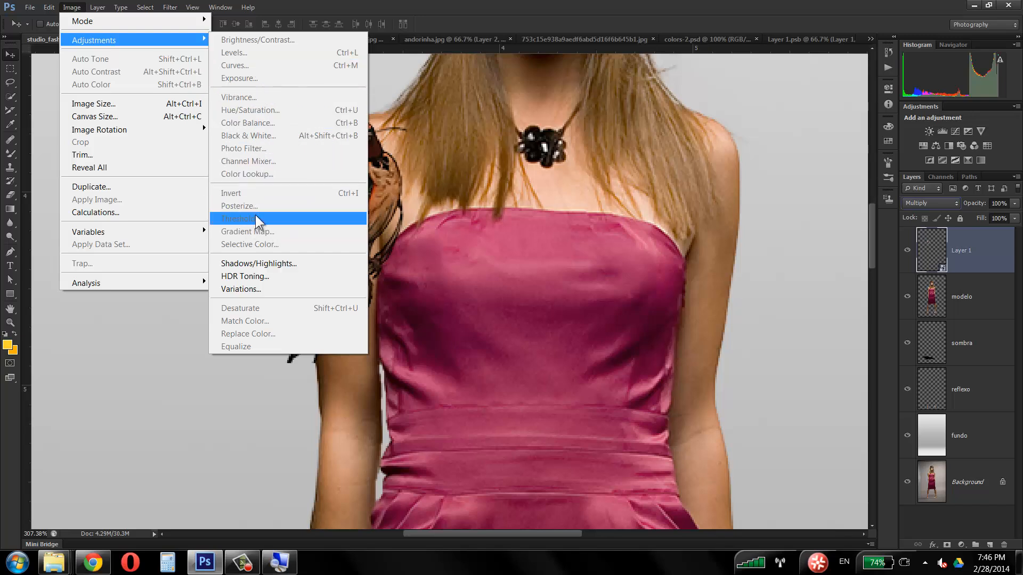
left_click(306, 2)
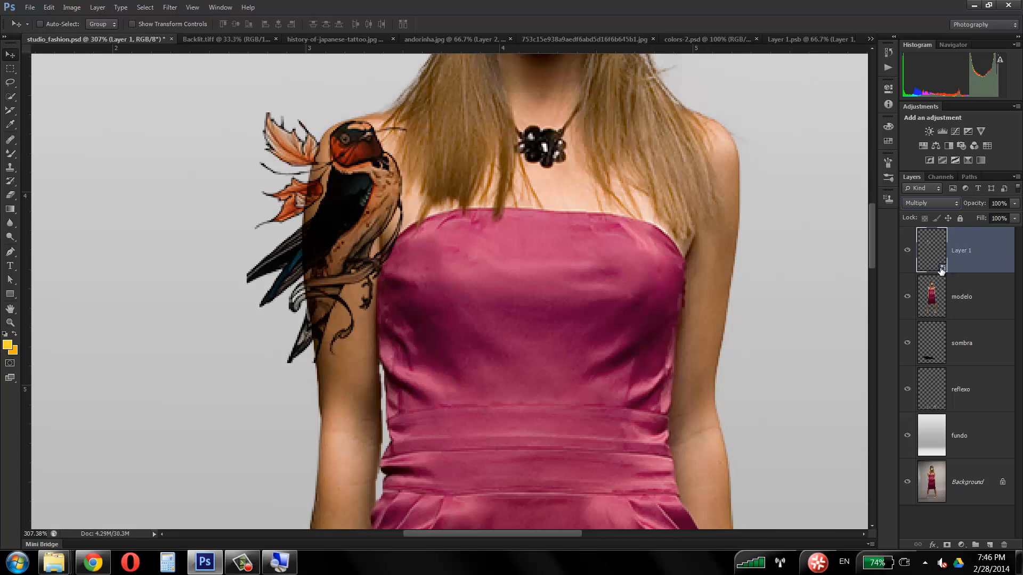
Step: Open the contents of Layer 1's Smart Object for editing as Layer 1.psb
double_click(940, 264)
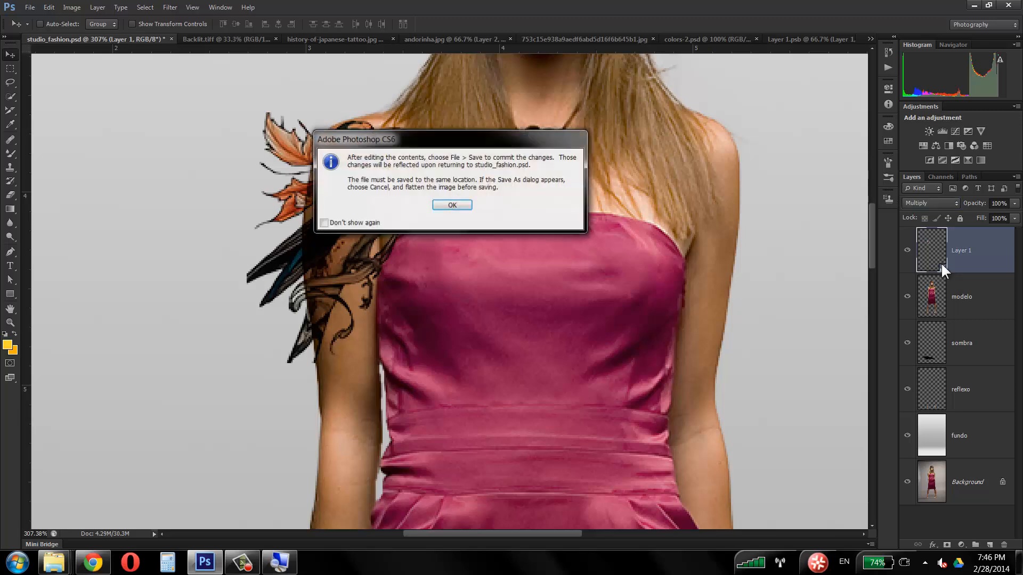
left_click(453, 206)
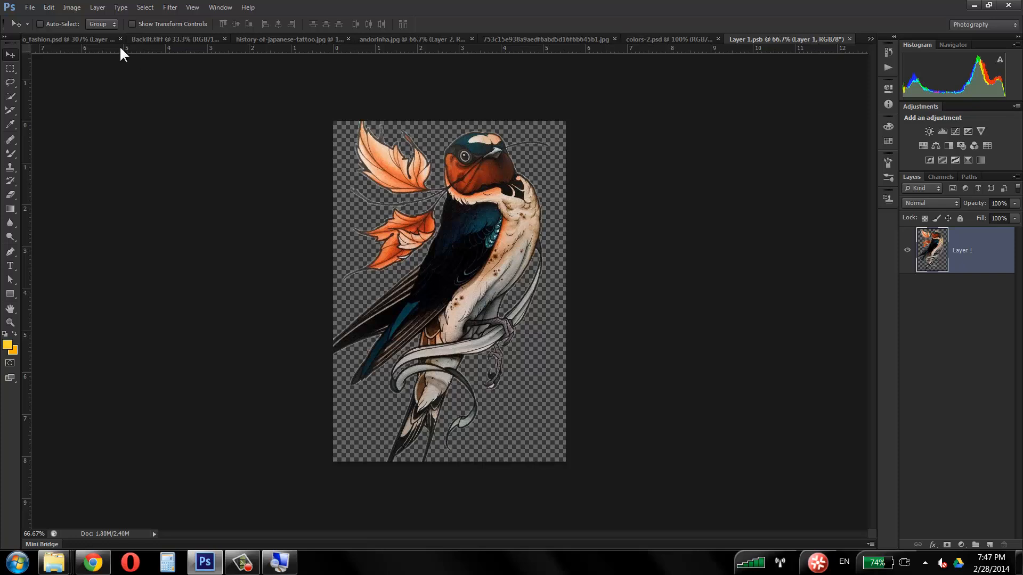
left_click(85, 40)
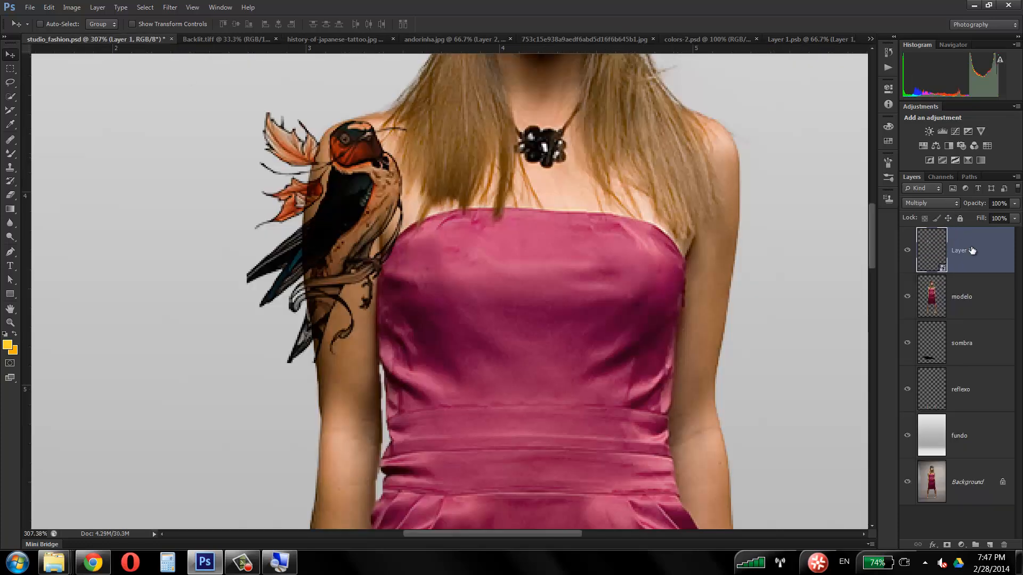
double_click(936, 260)
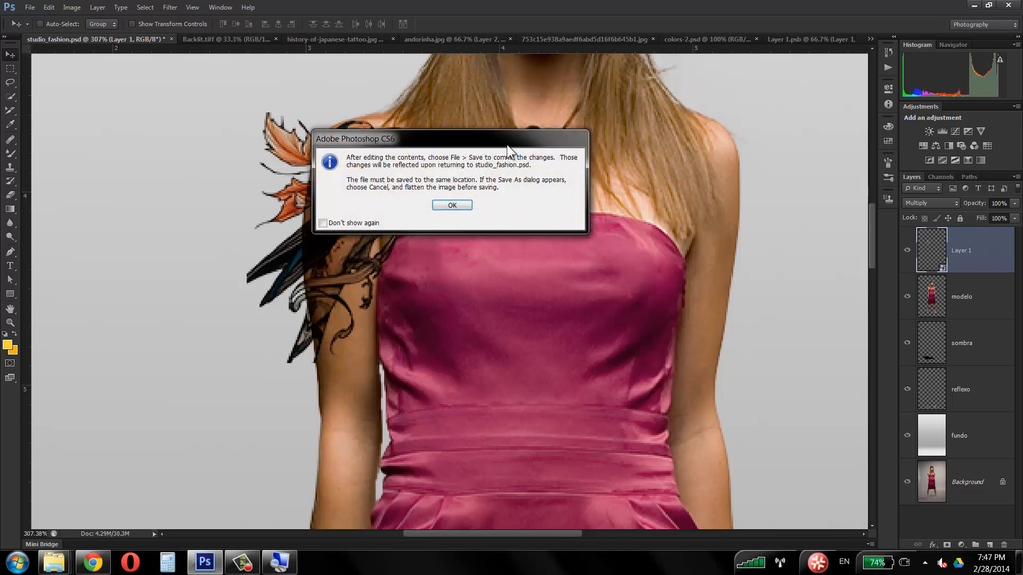
left_click(466, 204)
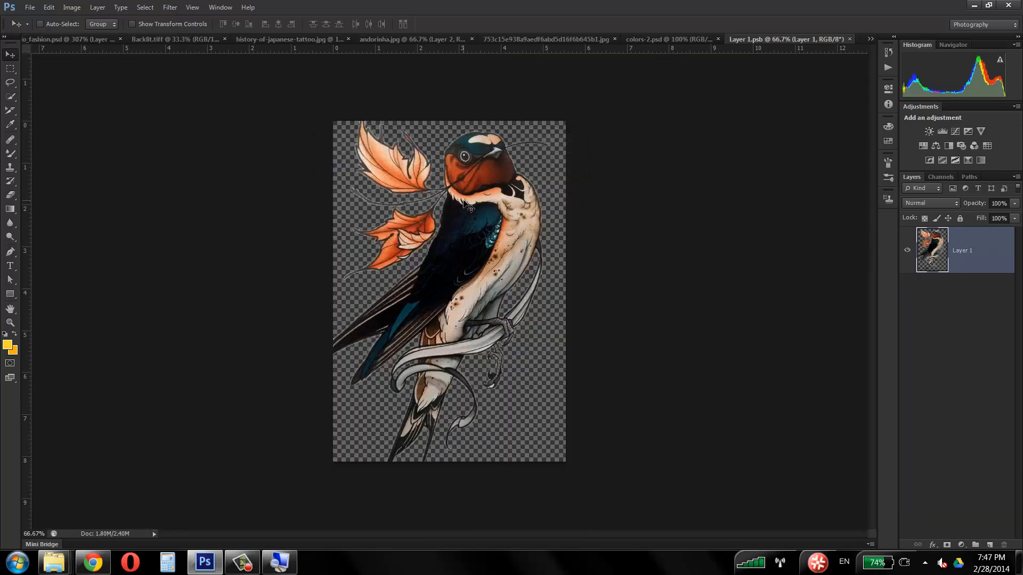
left_click(75, 8)
mouse_move(88, 47)
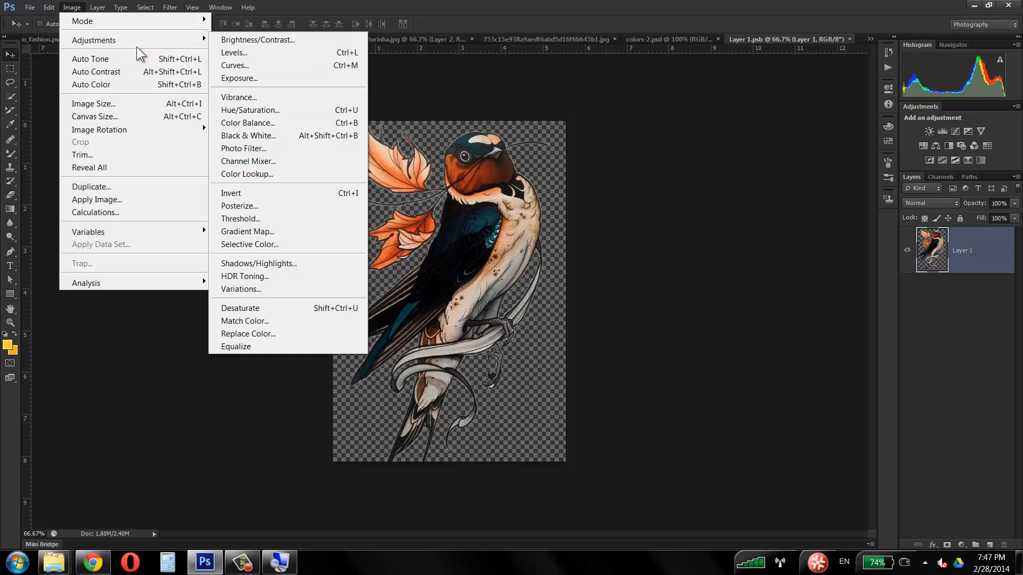
left_click(233, 53)
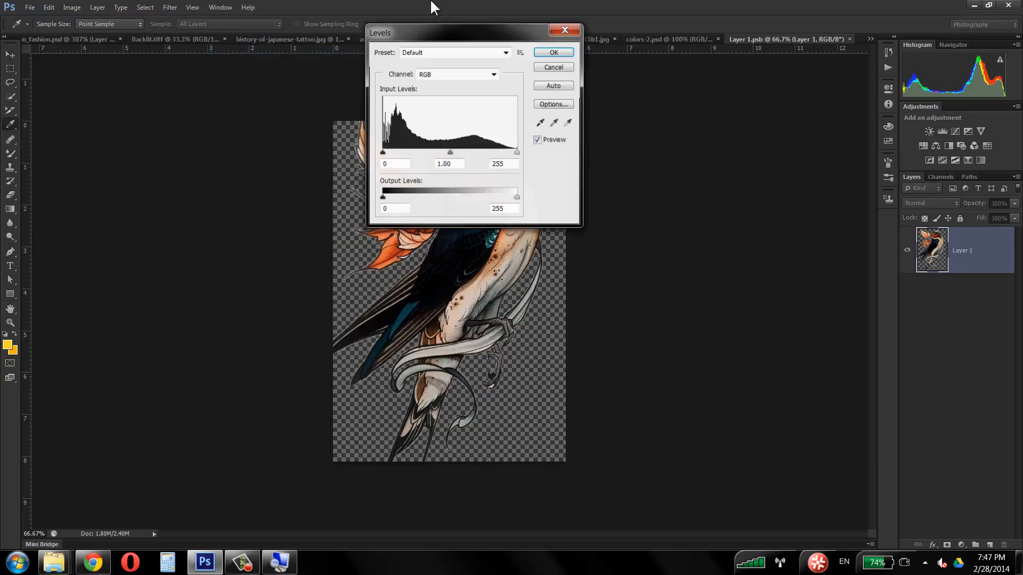
left_click(575, 72)
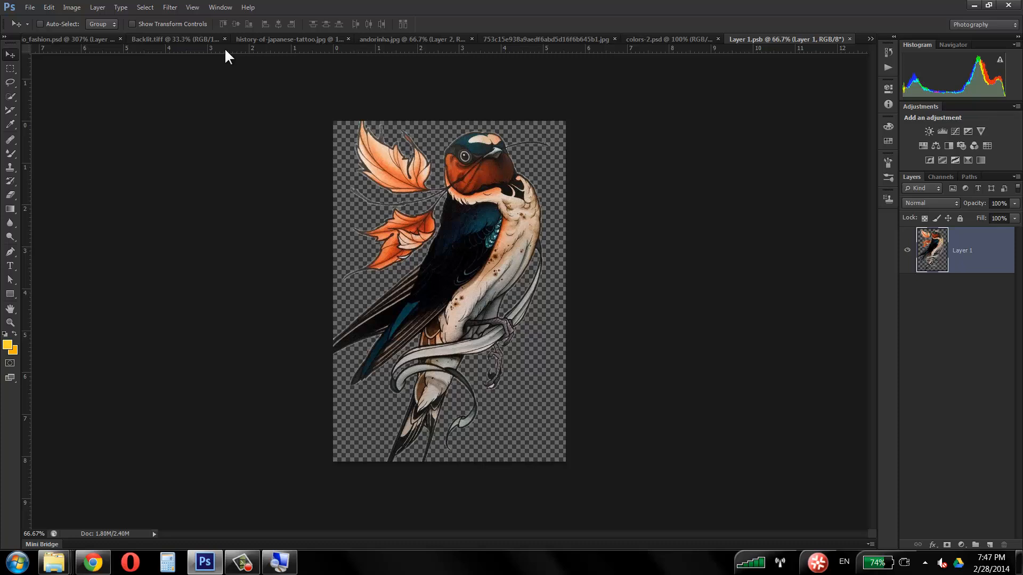
Step: Add a Levels adjustment layer above the swallow in Layer 1.psb with input levels 8, 1.35, 200 and output levels 38 and 240
left_click(46, 39)
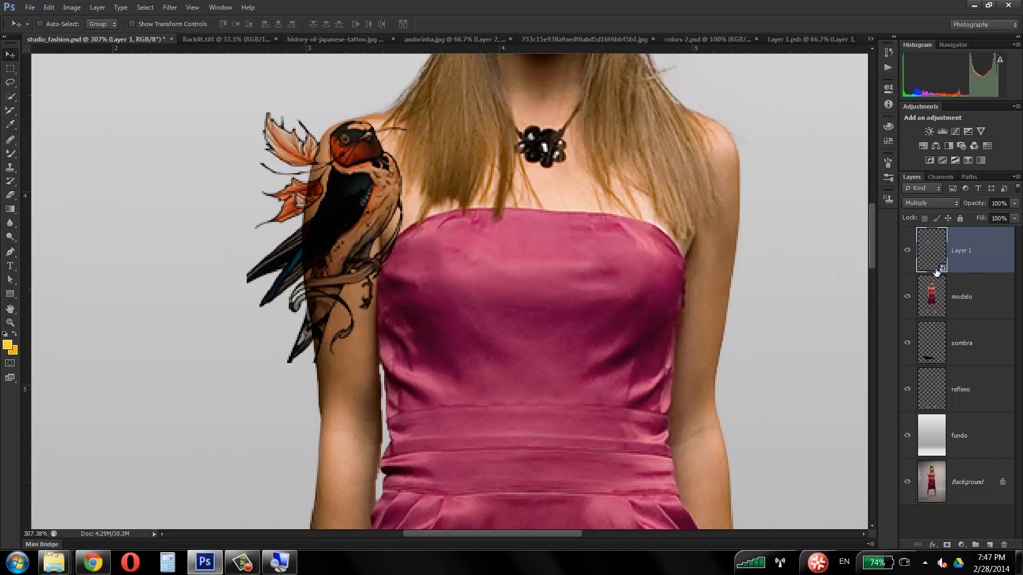
left_click(797, 37)
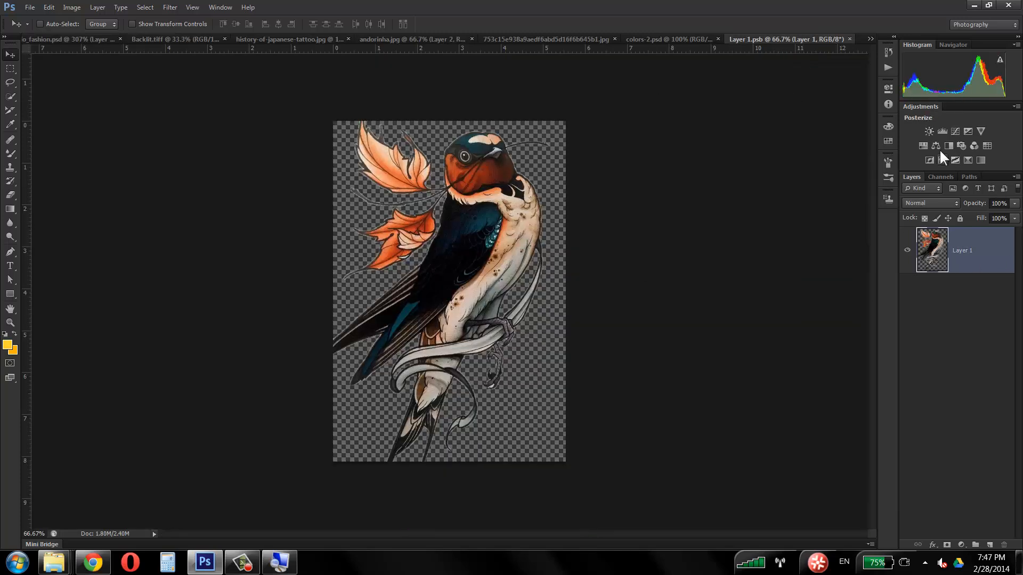
left_click(941, 130)
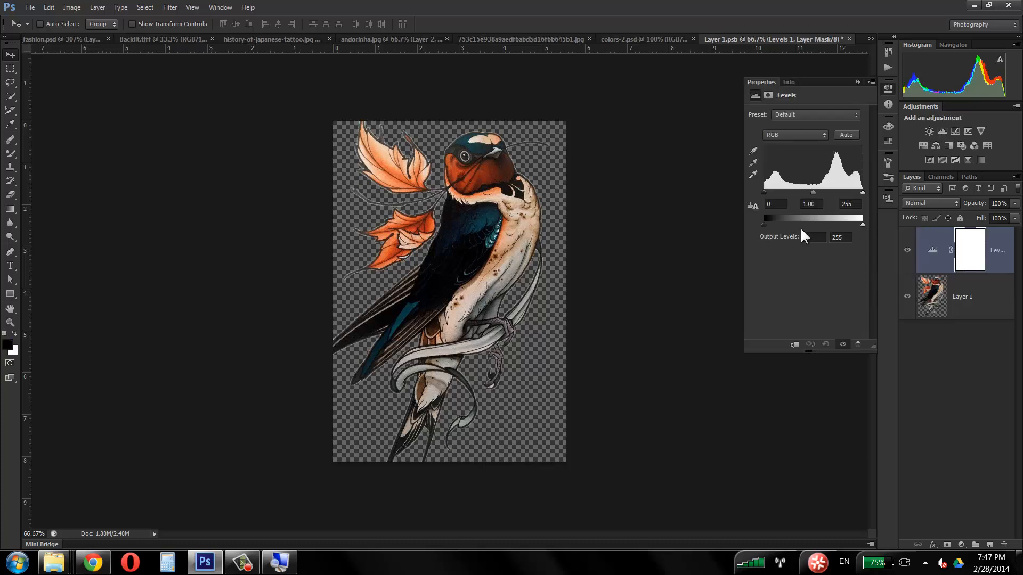
left_click_drag(765, 224, 778, 224)
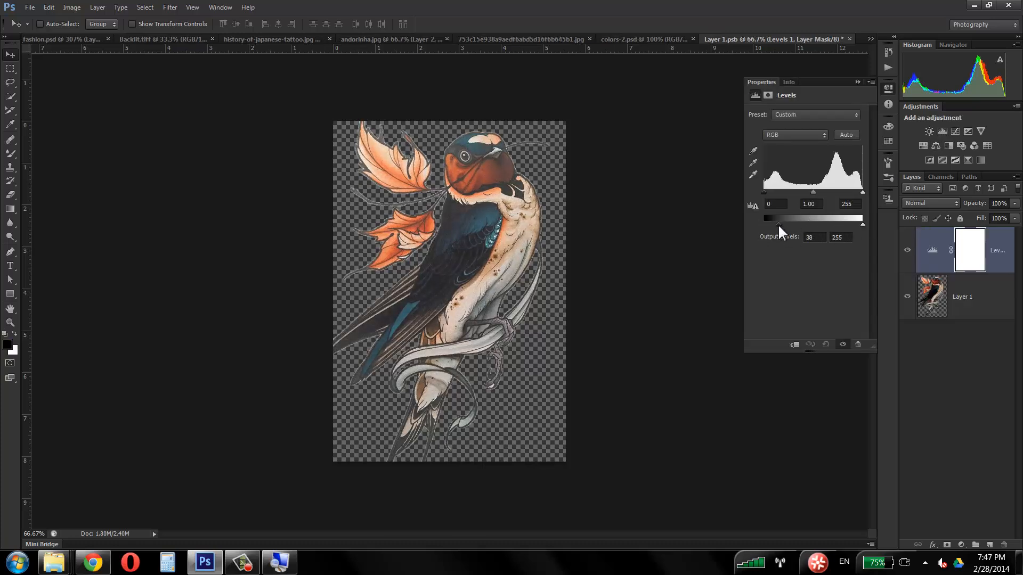
left_click_drag(862, 225, 857, 225)
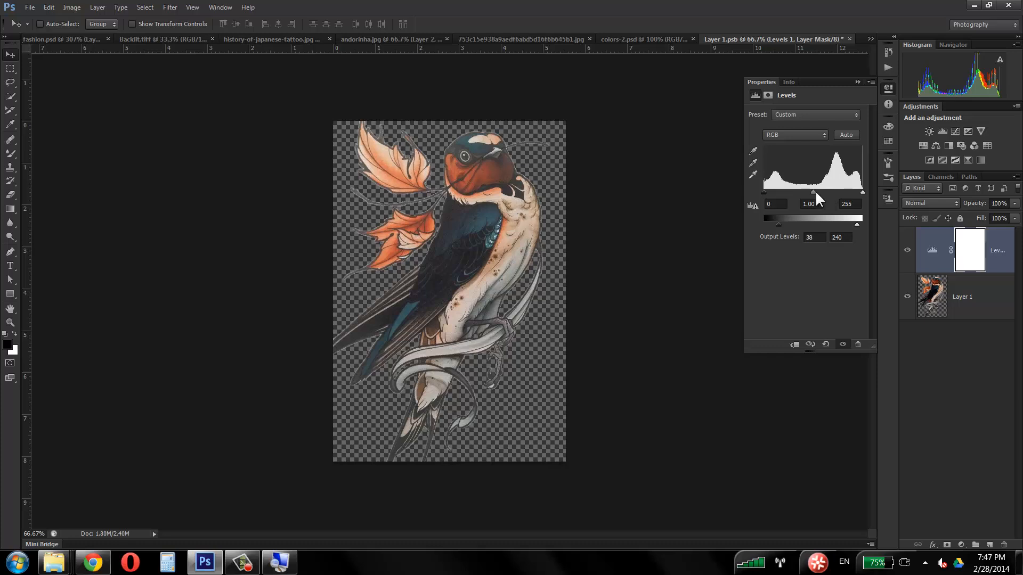
left_click_drag(814, 194, 841, 192)
mouse_move(769, 193)
left_mouse_down()
mouse_move(799, 193)
mouse_move(769, 192)
left_mouse_up()
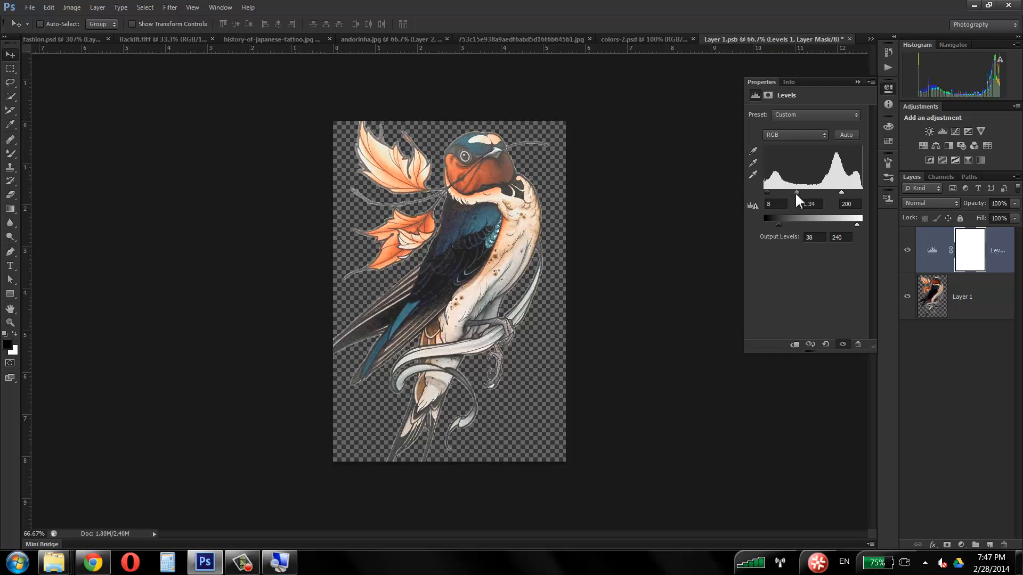
Step: Save and close Layer 1.psb, and nudge the updated swallow slightly up the arm in studio_fashion.psd
left_click(858, 82)
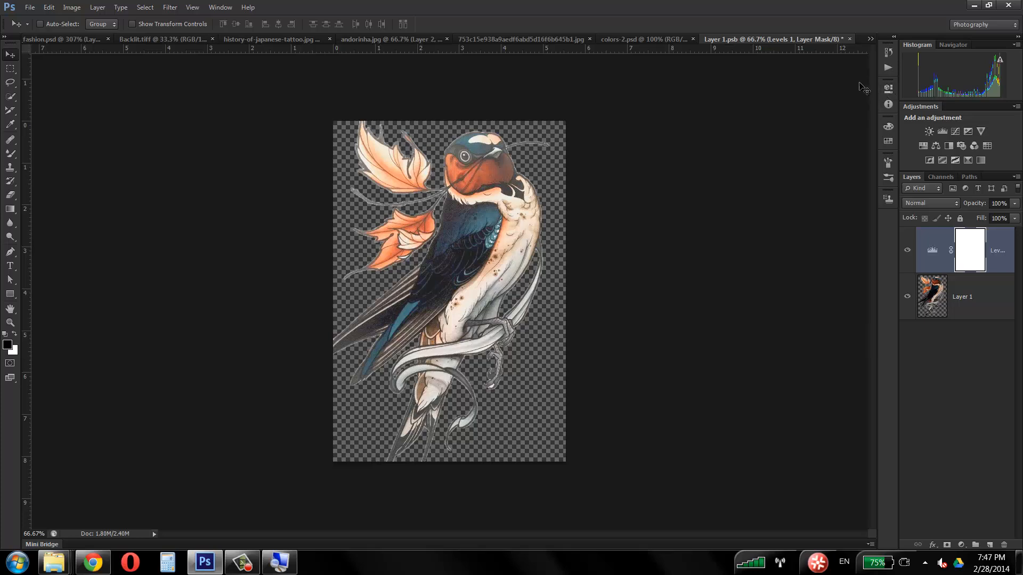
left_click(850, 40)
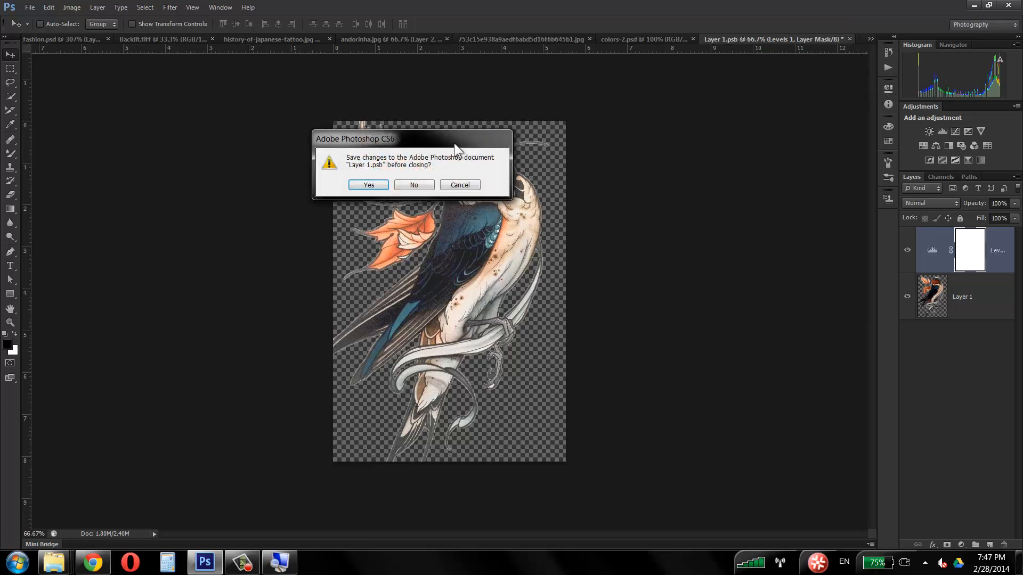
left_click(374, 182)
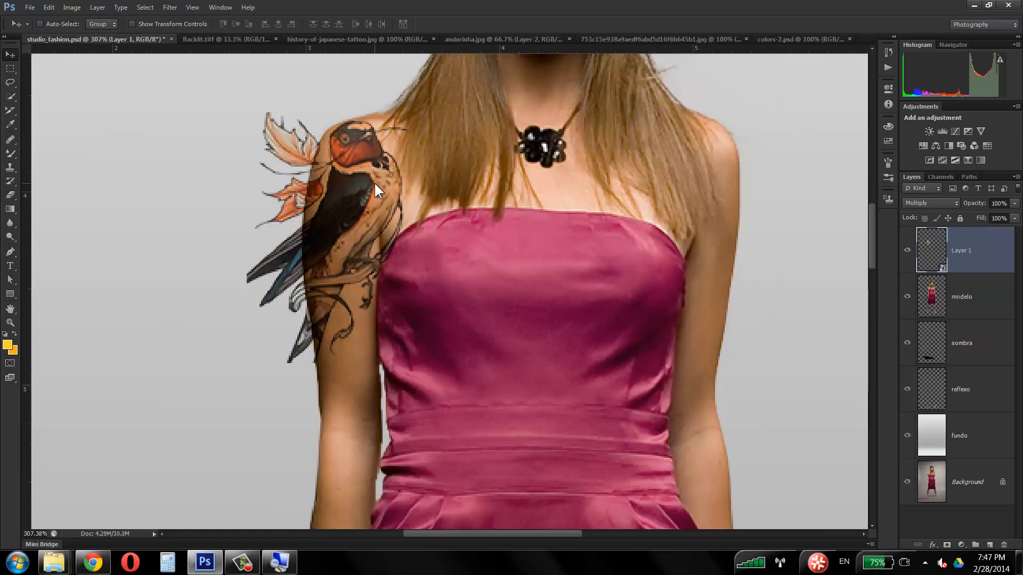
mouse_move(373, 164)
left_mouse_down()
mouse_move(333, 185)
mouse_move(368, 184)
mouse_move(373, 161)
left_mouse_up()
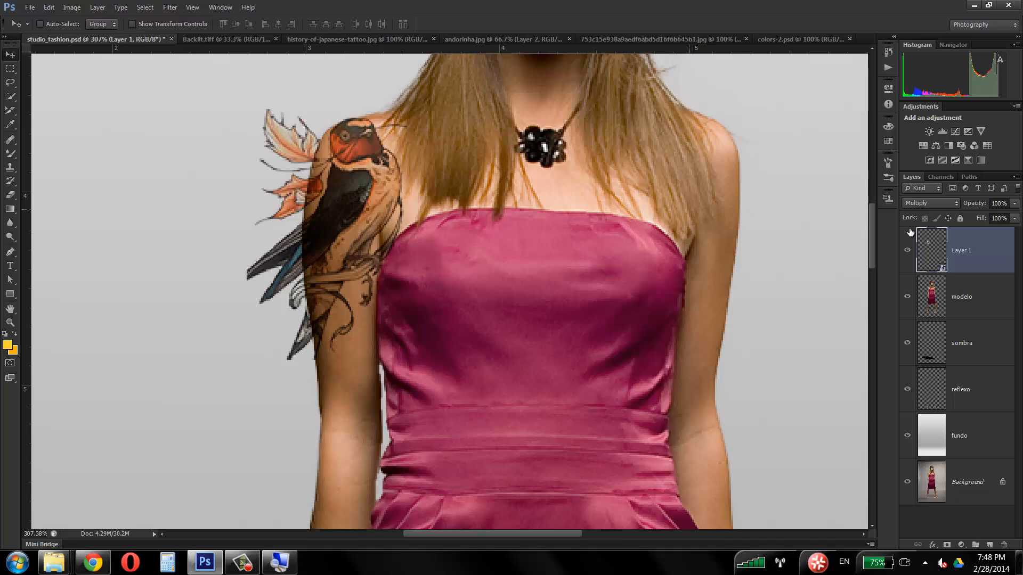
Step: Reopen Layer 1's Smart Object contents and set its Levels adjustment to input levels 8, 1.58, 182 and output levels 25 and 223
double_click(943, 270)
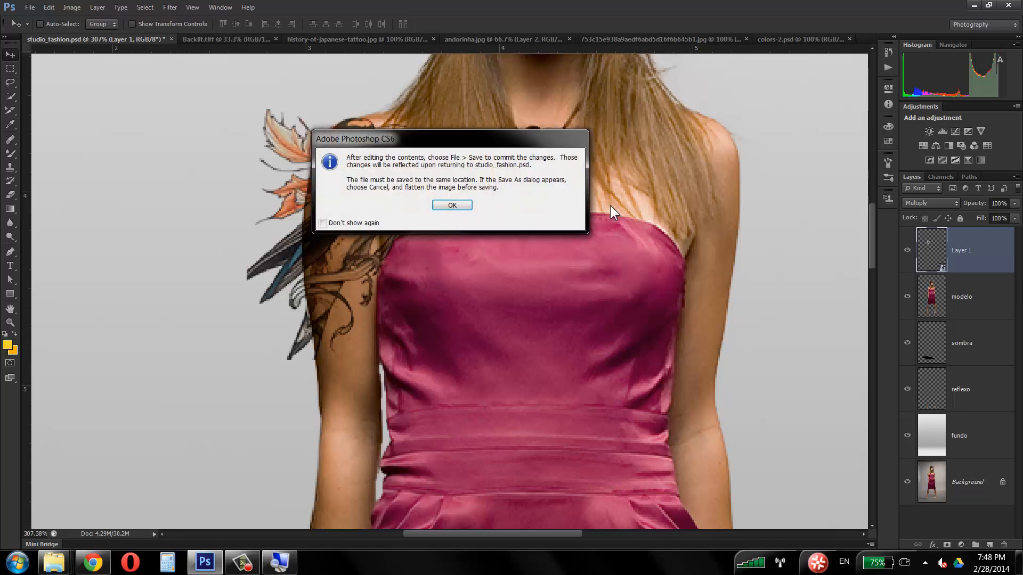
left_click(454, 208)
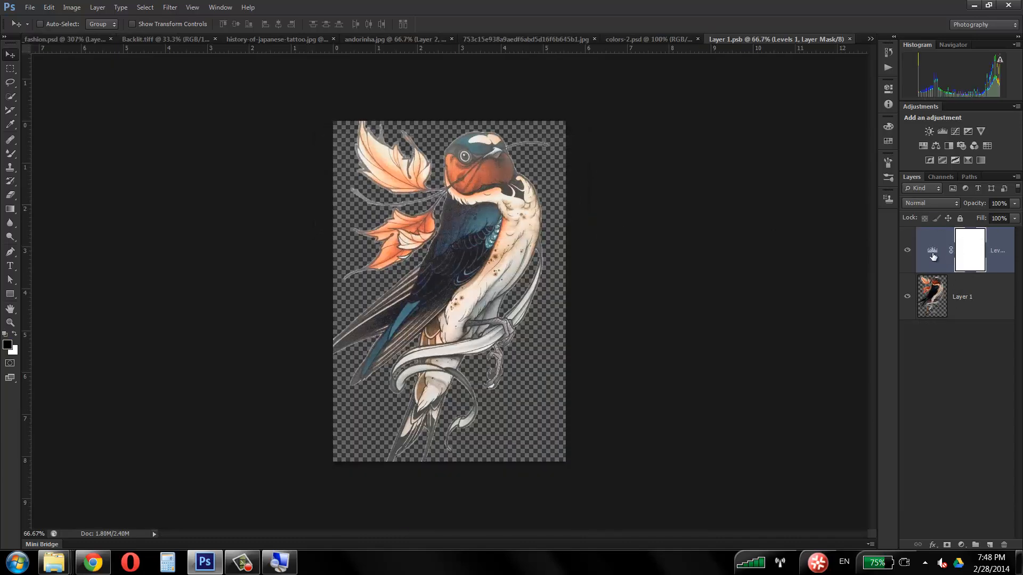
double_click(932, 256)
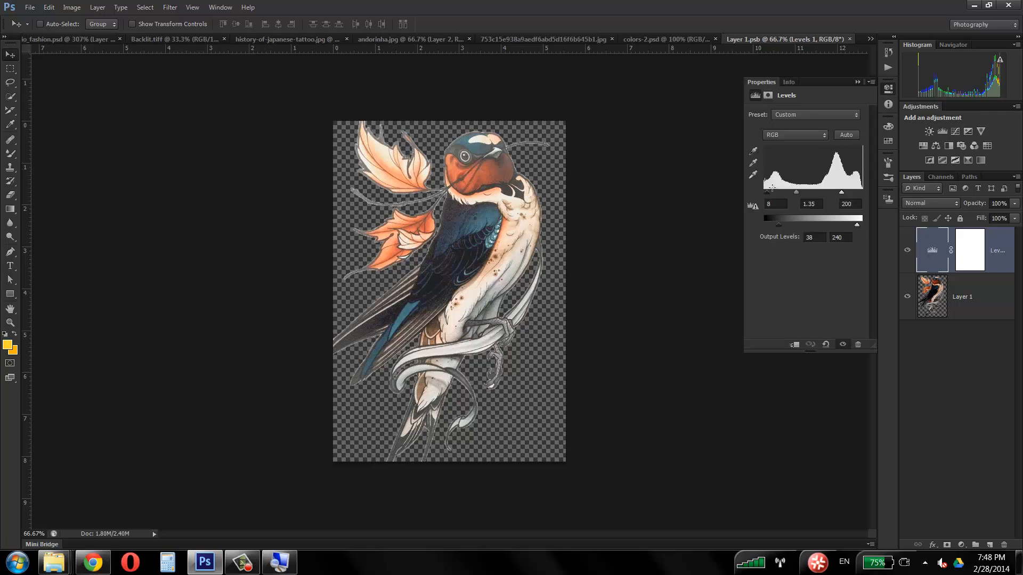
left_click_drag(796, 192, 834, 192)
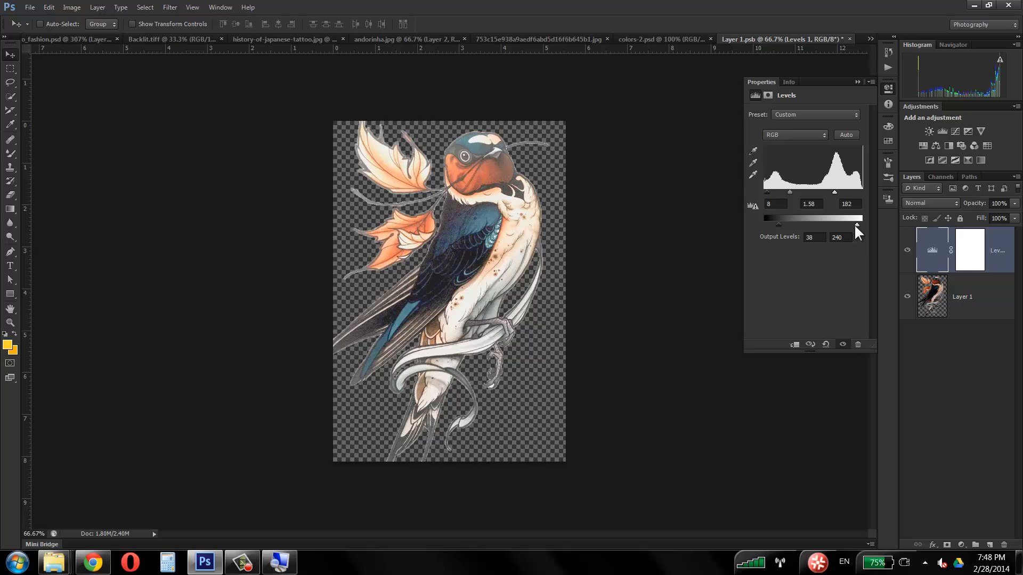
left_click_drag(856, 225, 850, 225)
left_click_drag(776, 229, 772, 226)
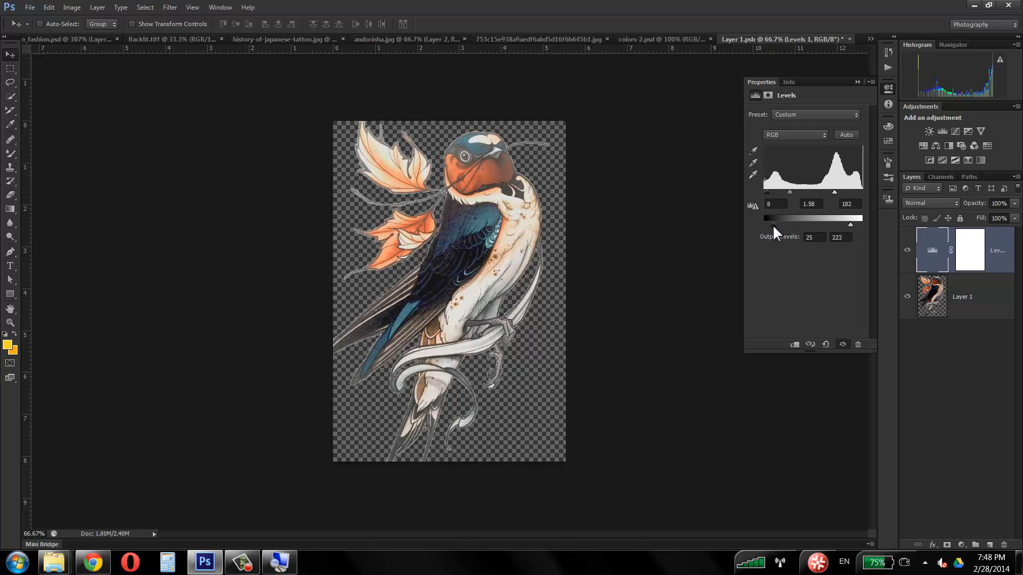
left_click(858, 82)
Step: Save and close Layer 1.psb, and shift the updated swallow inward over the model's upper arm in studio_fashion.psd
left_click(849, 39)
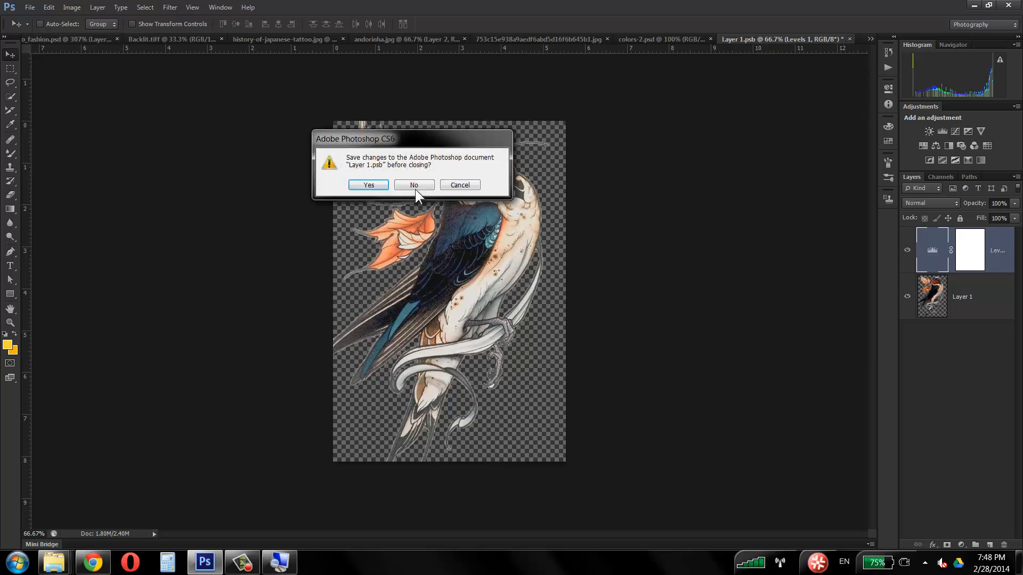
left_click(368, 186)
left_click_drag(362, 207, 361, 207)
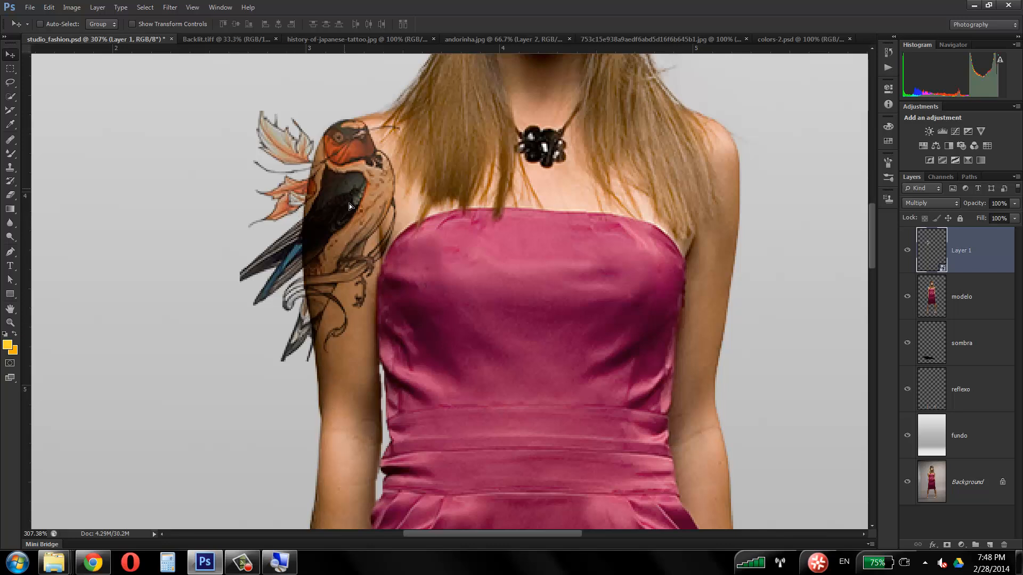
left_click_drag(349, 204, 368, 211)
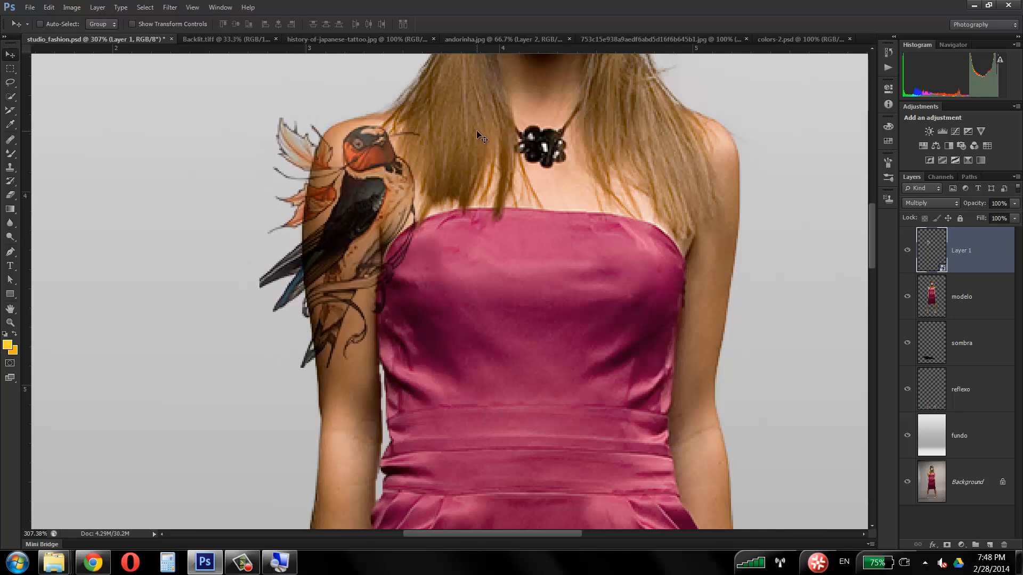
Step: Rotate the swallow about 4.33° clockwise with Free Transform and apply it
key("ctrl+t")
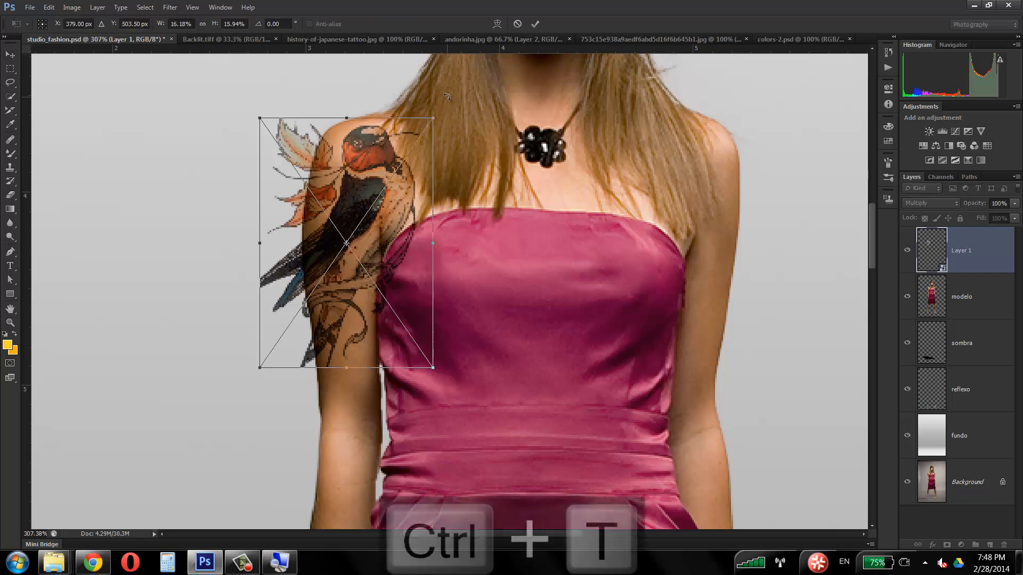
left_click_drag(452, 101, 461, 110)
double_click(402, 187)
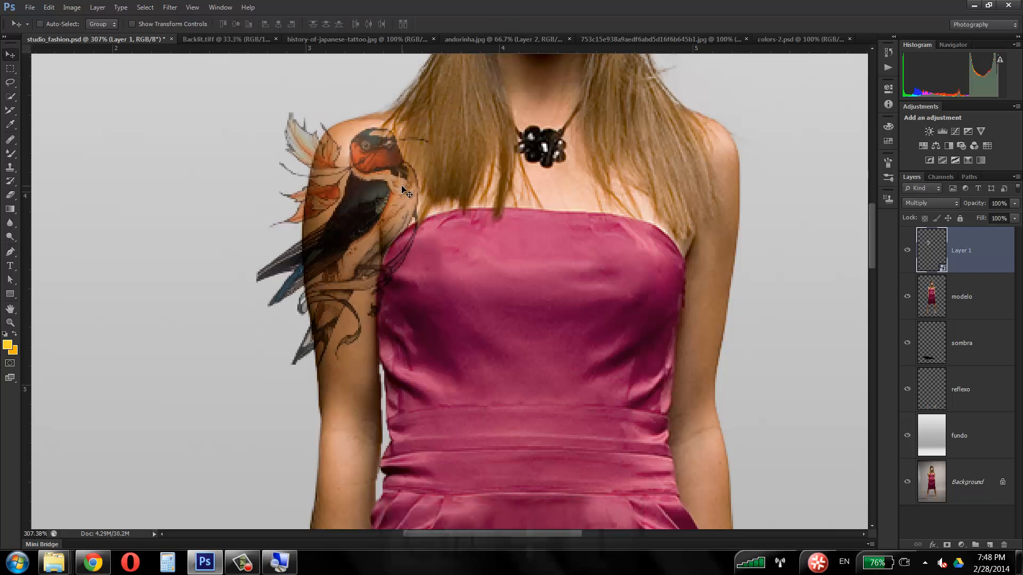
Step: Start a custom Warp on the swallow and pull the mesh's lower side handles and lower outer corner inward towards the arm
key("ctrl+t")
right_click(388, 152)
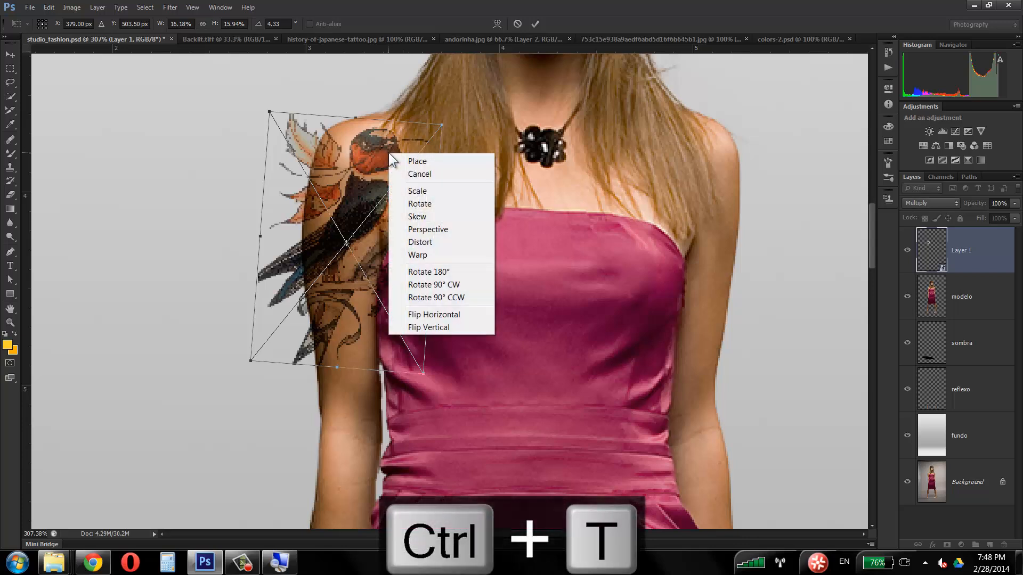
left_click(377, 135)
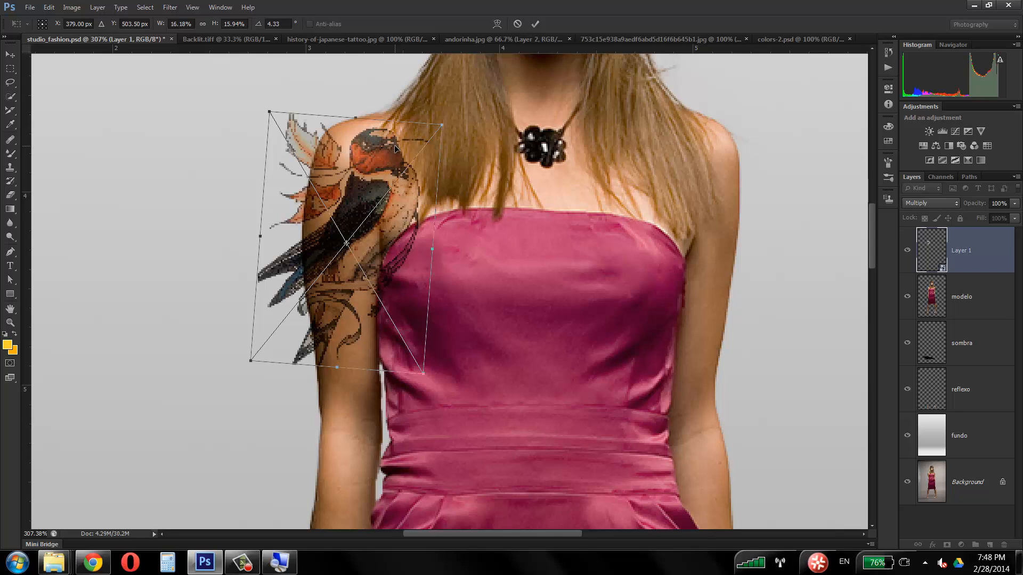
right_click(375, 161)
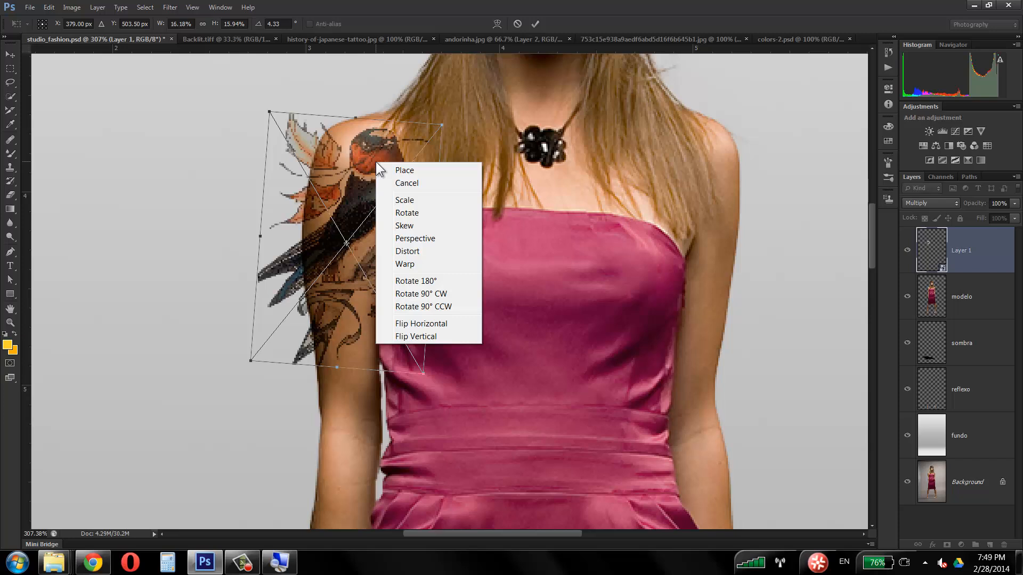
left_click(412, 263)
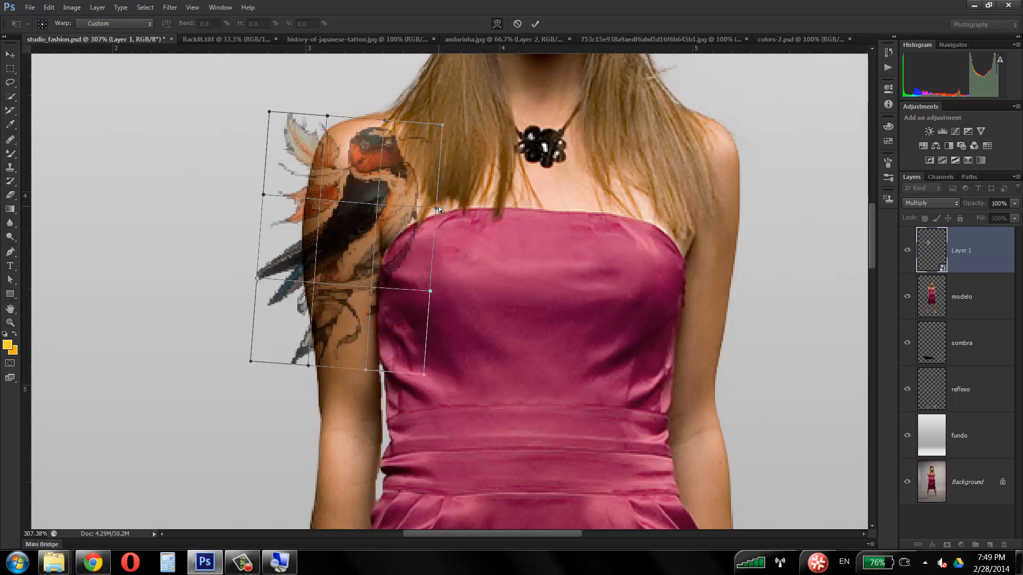
mouse_move(437, 208)
left_mouse_down()
mouse_move(420, 207)
mouse_move(441, 210)
left_mouse_up()
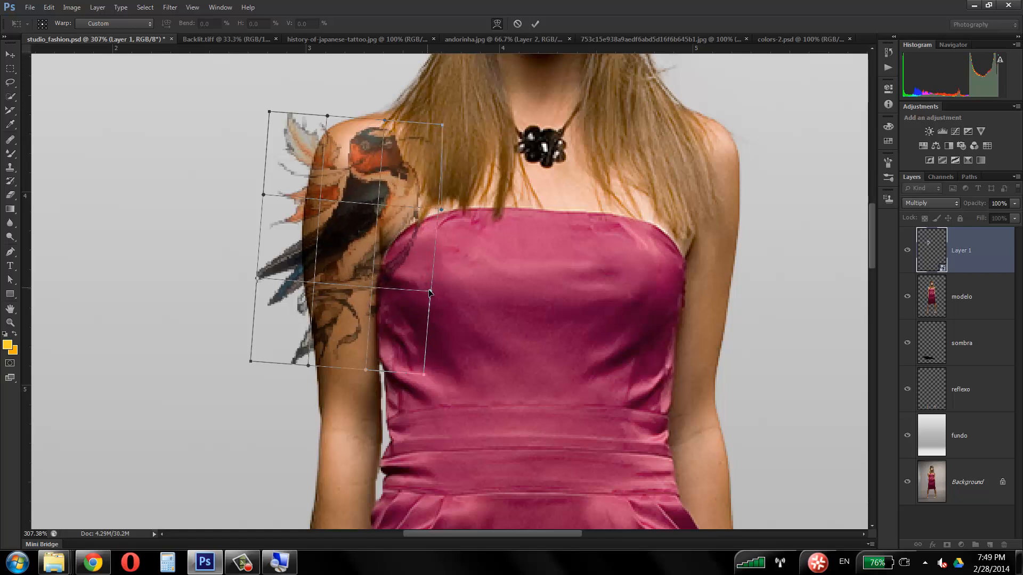
left_click_drag(430, 292, 400, 275)
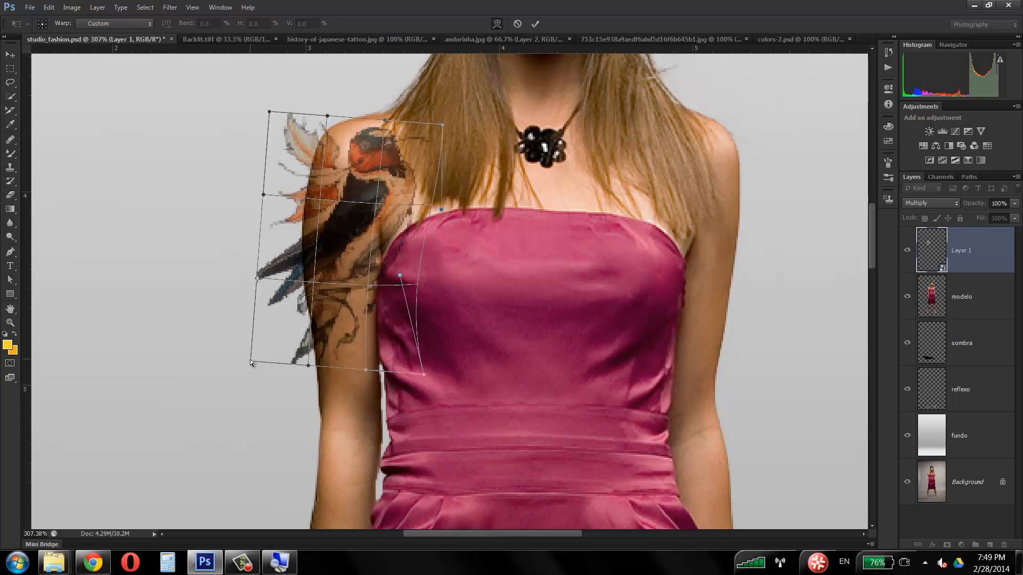
left_click_drag(251, 360, 283, 366)
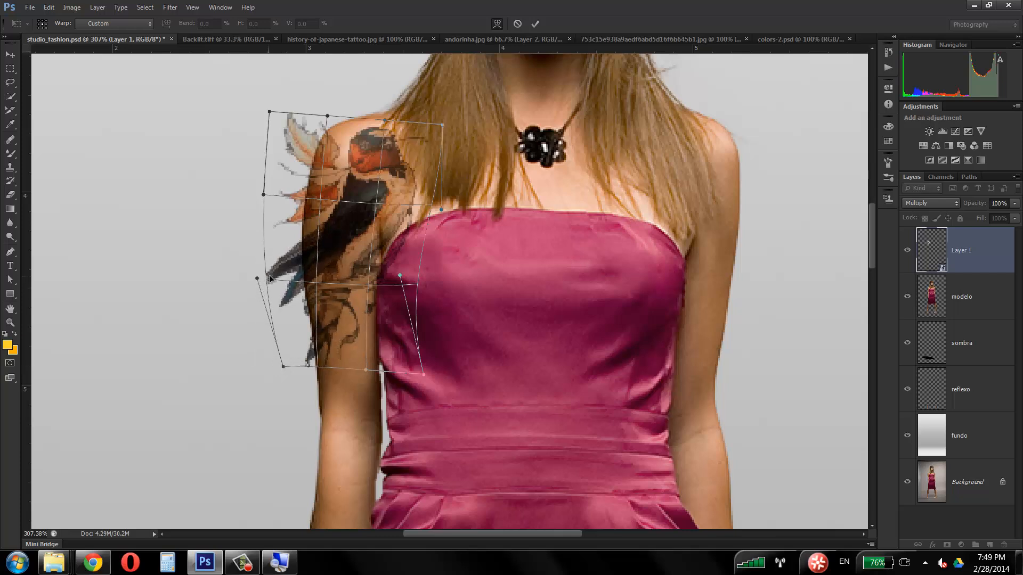
left_click_drag(257, 278, 275, 279)
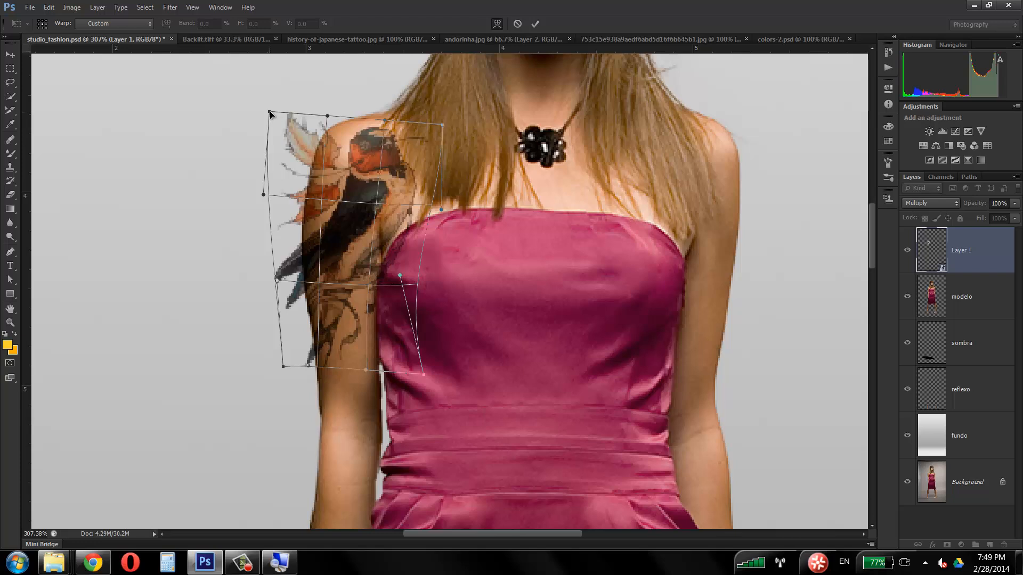
Step: Curve the warp mesh's upper edge around the shoulder, adjust the bird's body inside the mesh, and apply the warp
left_click_drag(269, 112, 295, 128)
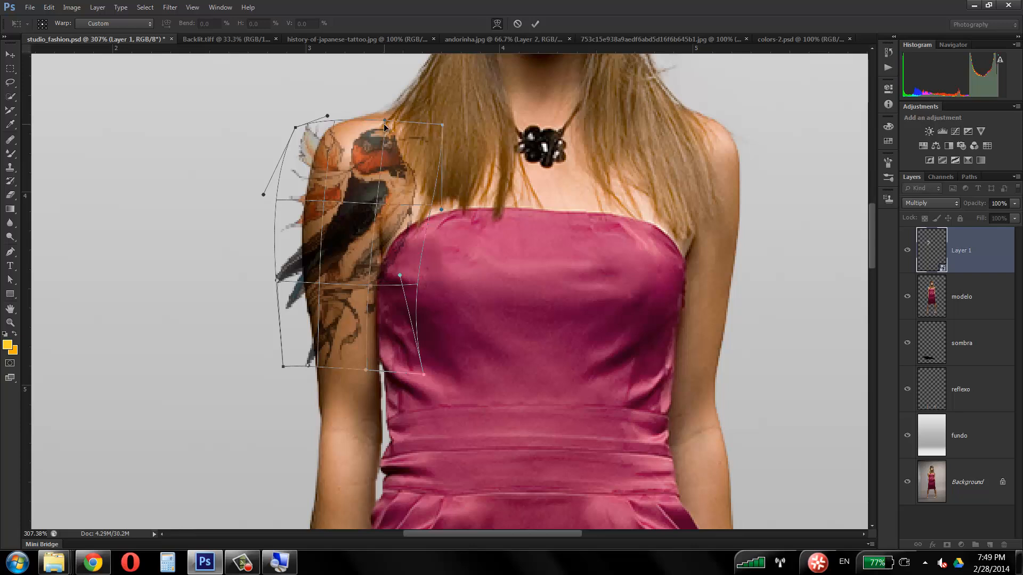
left_click_drag(384, 122, 382, 115)
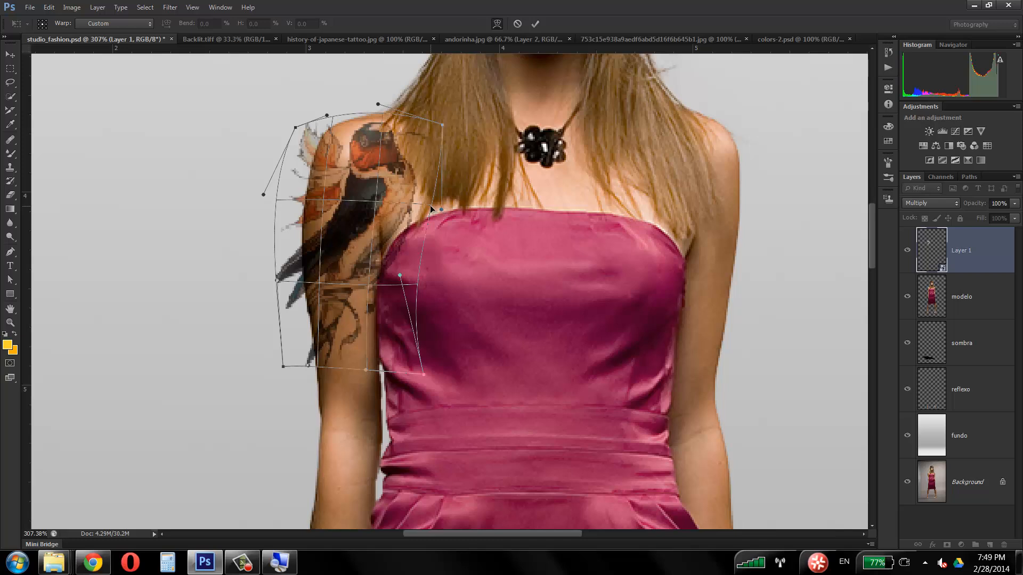
mouse_move(376, 196)
left_mouse_down()
mouse_move(355, 190)
mouse_move(366, 199)
left_mouse_up()
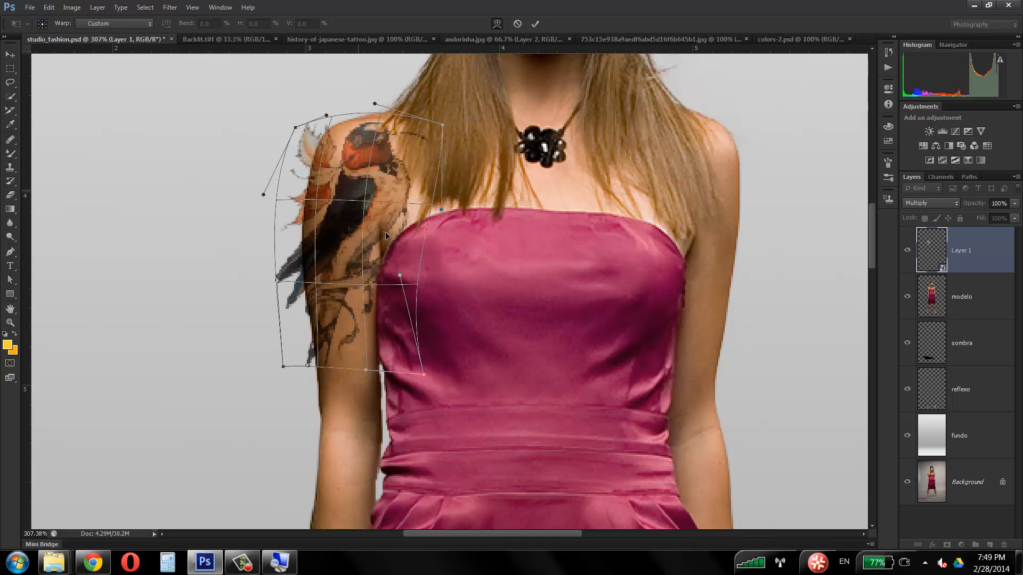
left_click_drag(387, 231, 362, 220)
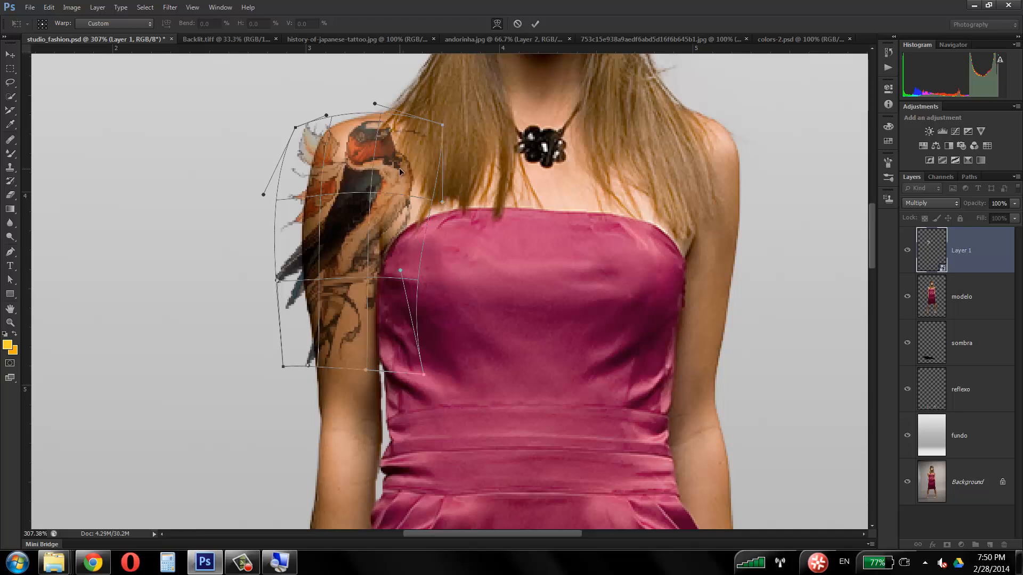
key("Return")
Step: Move the warped swallow towards the outer side of the arm and rotate it to about -7.17° with Free Transform
left_click_drag(373, 160, 365, 189)
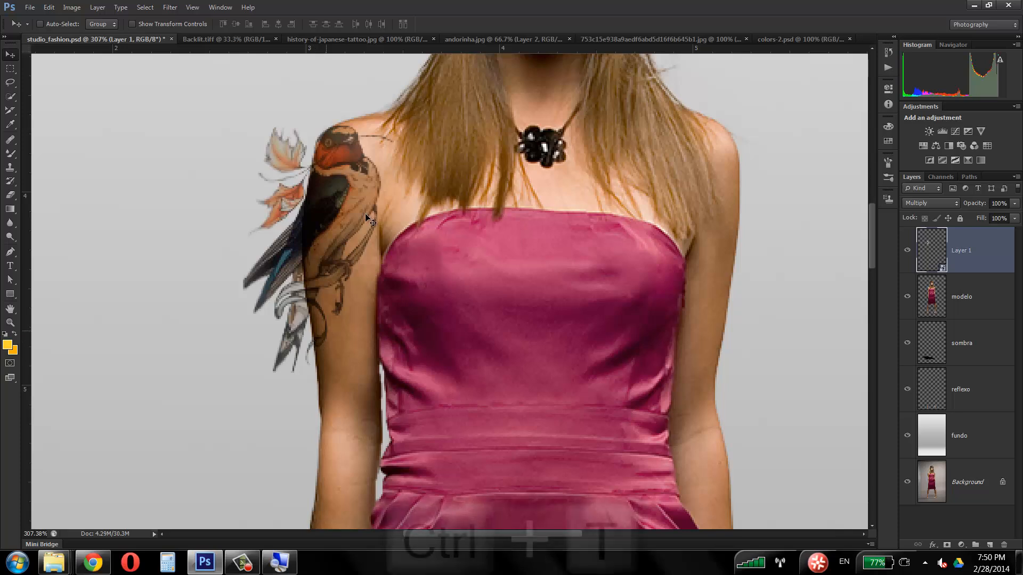
key("ctrl+t")
mouse_move(418, 98)
left_mouse_down()
mouse_move(428, 75)
mouse_move(407, 91)
left_mouse_up()
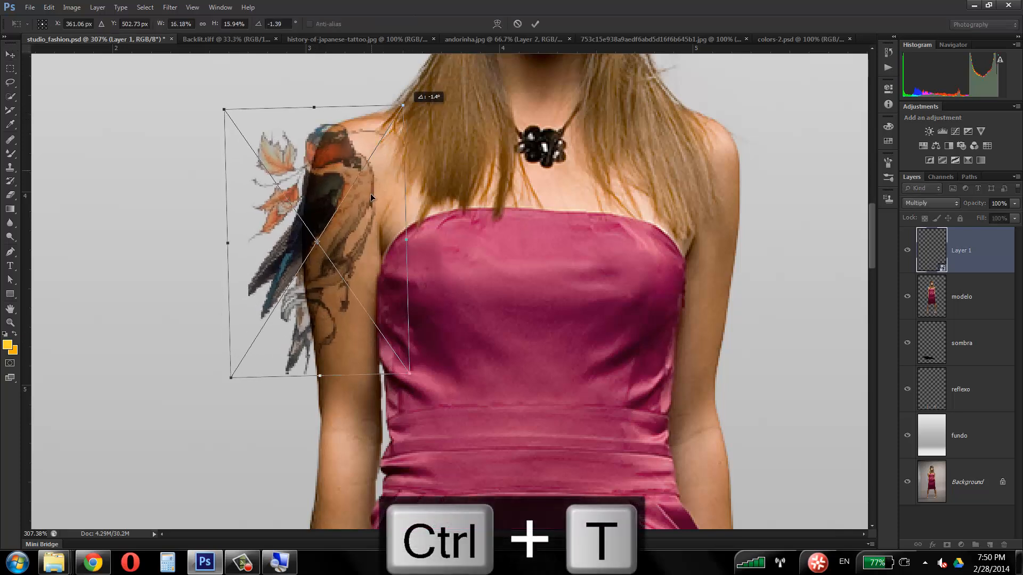
left_click_drag(356, 213, 363, 214)
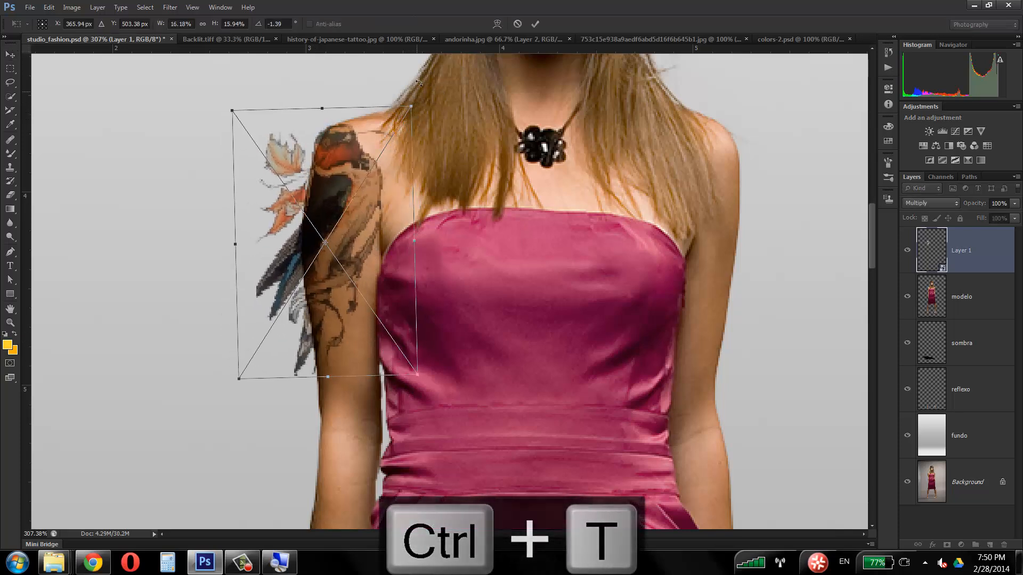
left_click_drag(413, 88, 421, 74)
left_click_drag(364, 218, 372, 225)
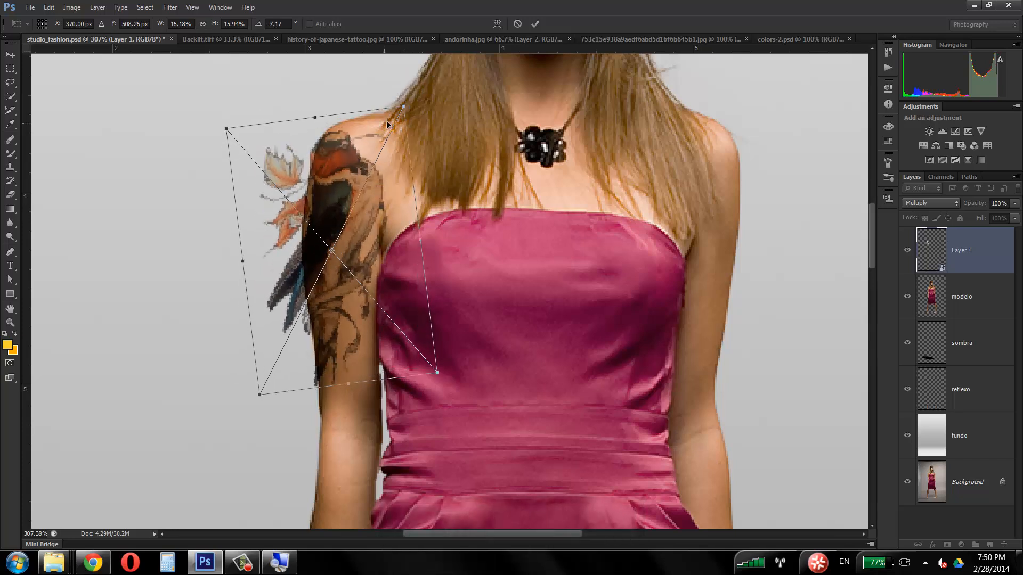
Step: Scale the swallow down to about 14.41% width and 14.49% height on the upper arm
left_click_drag(404, 107, 393, 128)
left_click_drag(334, 172, 334, 167)
left_click_drag(261, 389, 265, 385)
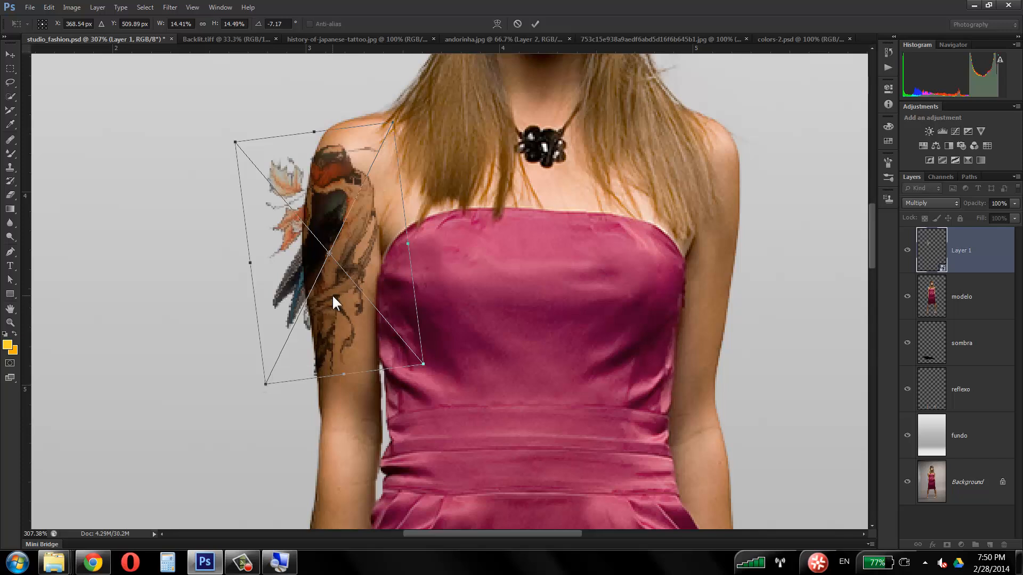
Step: Switch the transform to Distort, shift the swallow slightly down, widen its inner side and pull its lower outer corner towards the arm
right_click(331, 294)
left_click(372, 386)
mouse_move(328, 210)
left_mouse_down()
mouse_move(319, 198)
mouse_move(325, 217)
left_mouse_up()
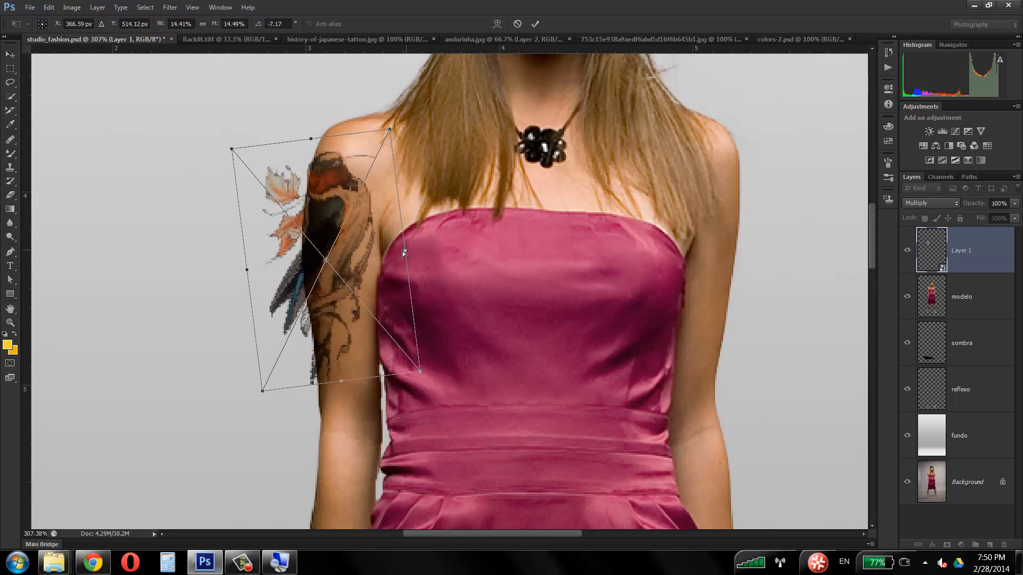
mouse_move(403, 252)
left_mouse_down()
mouse_move(389, 248)
mouse_move(409, 250)
left_mouse_up()
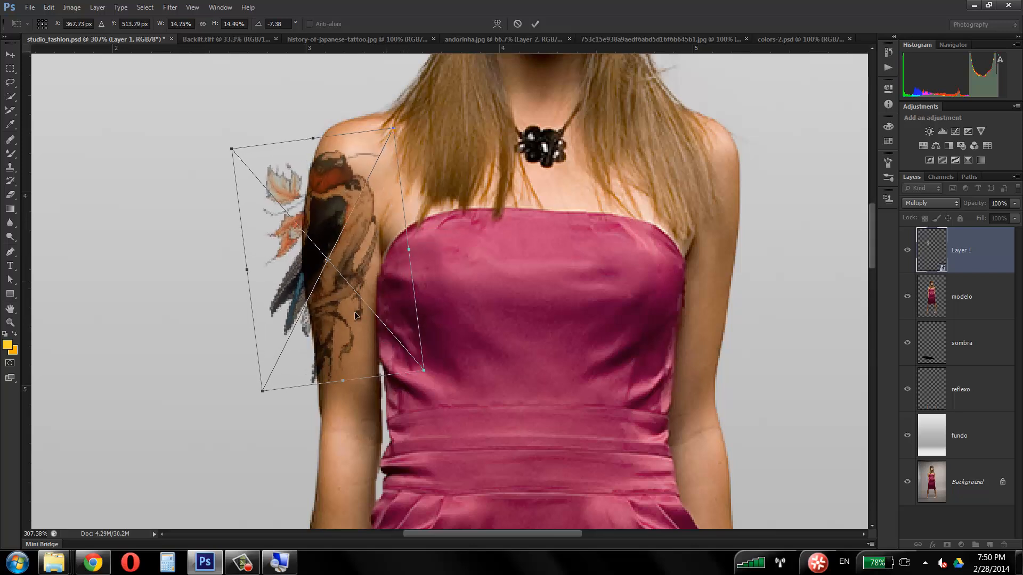
left_click_drag(262, 391, 281, 393)
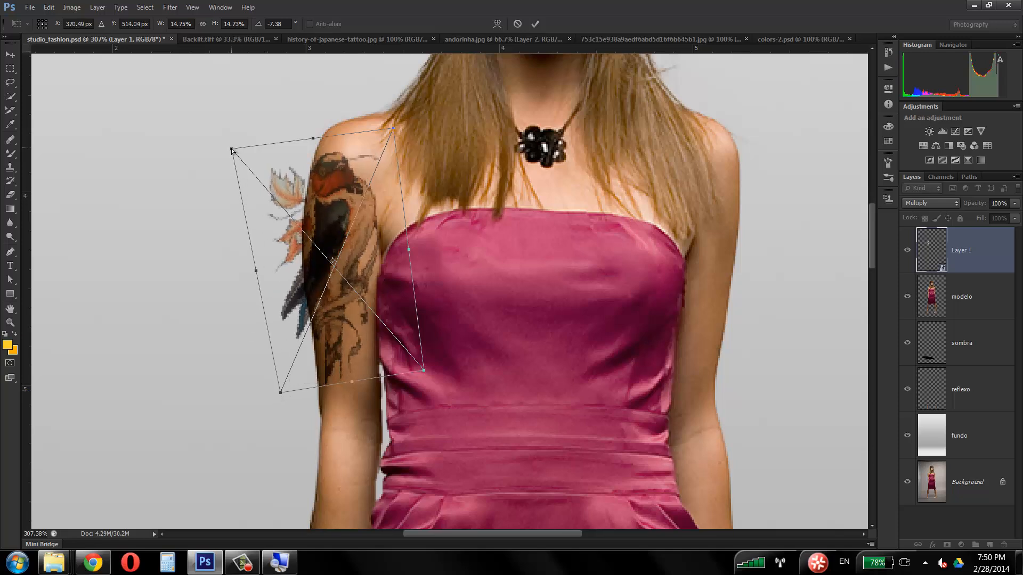
Step: Pull three Distort corners of the swallow inwards and reshape its lower edge to fit the arm, keeping about 14.04% width and 14.59% height
mouse_move(234, 150)
left_mouse_down()
mouse_move(243, 156)
mouse_move(229, 113)
mouse_move(145, 130)
mouse_move(158, 88)
mouse_move(178, 90)
mouse_move(279, 152)
mouse_move(238, 158)
left_mouse_up()
mouse_move(318, 143)
left_mouse_down()
mouse_move(323, 171)
mouse_move(313, 142)
left_mouse_up()
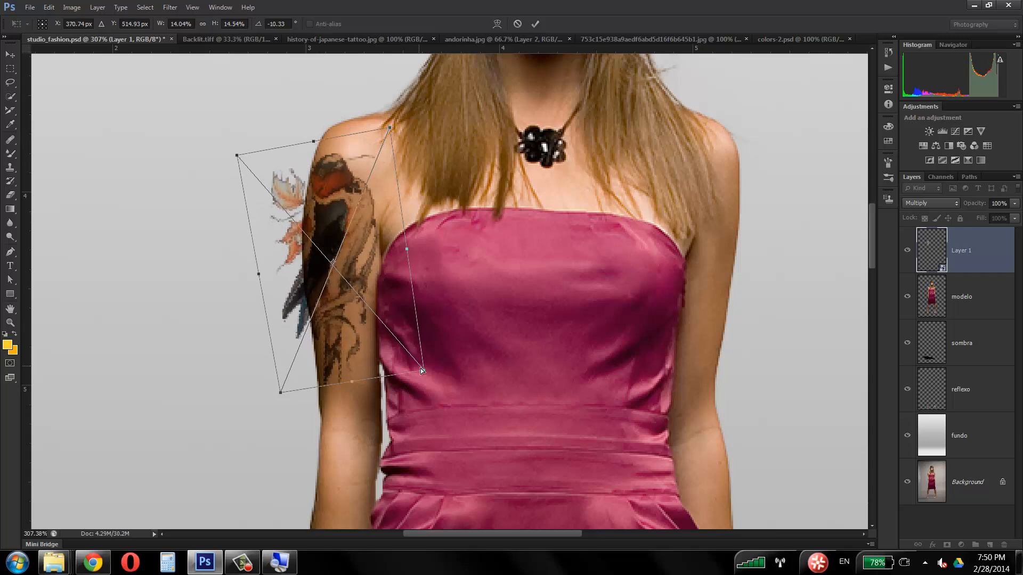
left_click_drag(425, 373, 420, 362)
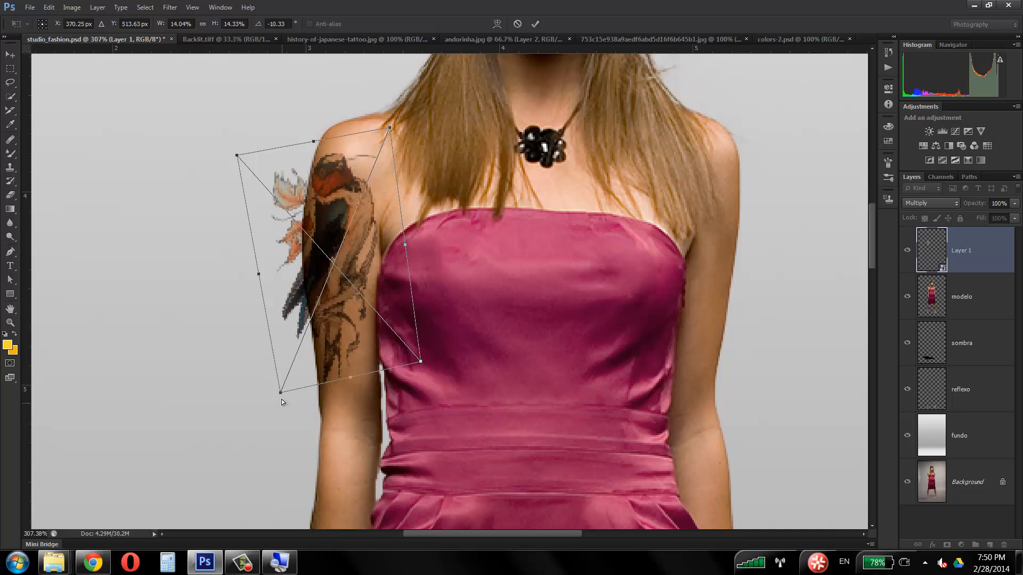
left_click_drag(280, 393, 288, 397)
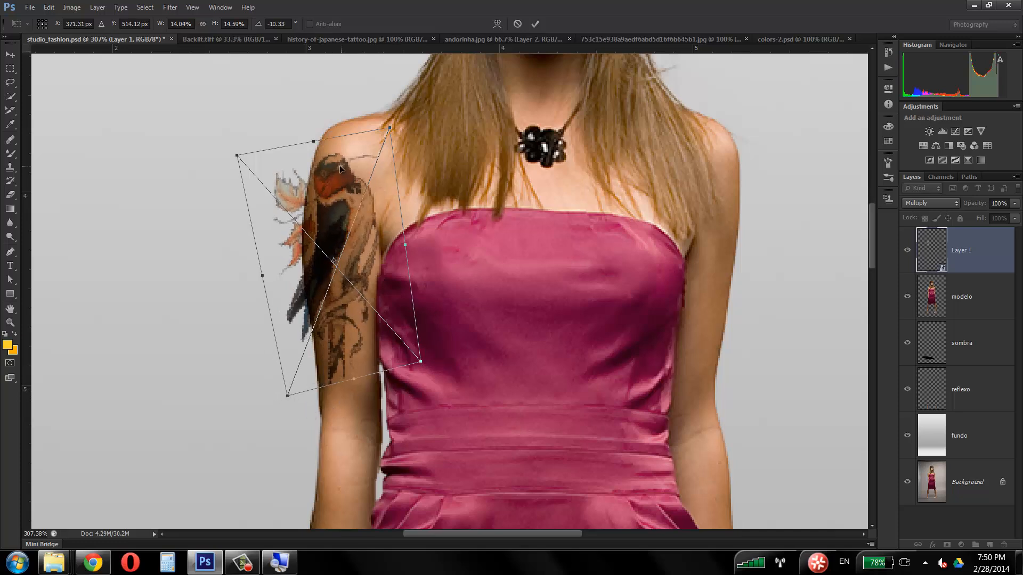
Step: Shift the distorted swallow up towards the shoulder, fine-tune its inner upper and outer lower corners, and apply the transform
left_click_drag(342, 168, 340, 154)
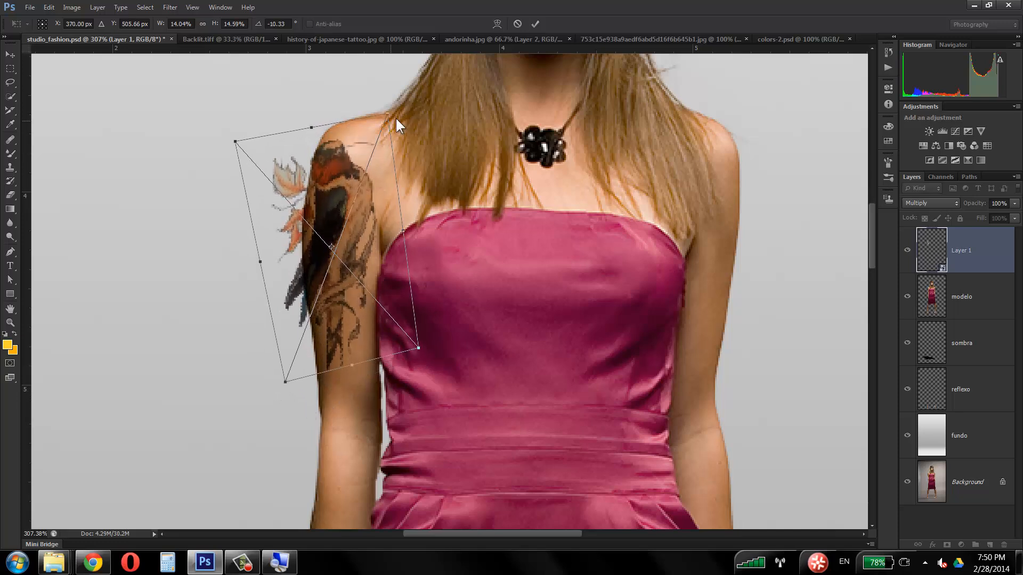
left_click_drag(387, 114, 390, 113)
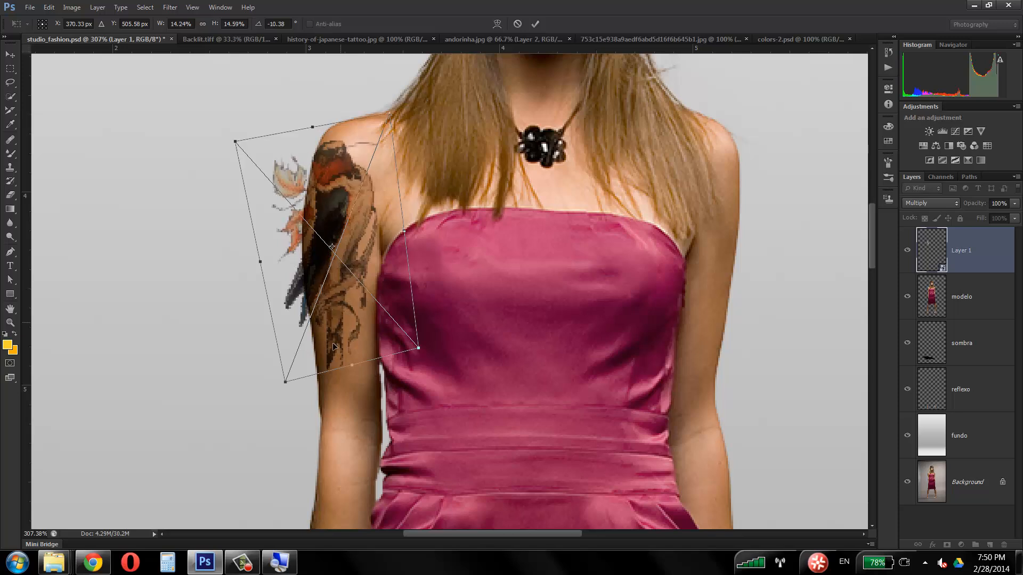
left_click_drag(286, 383, 289, 383)
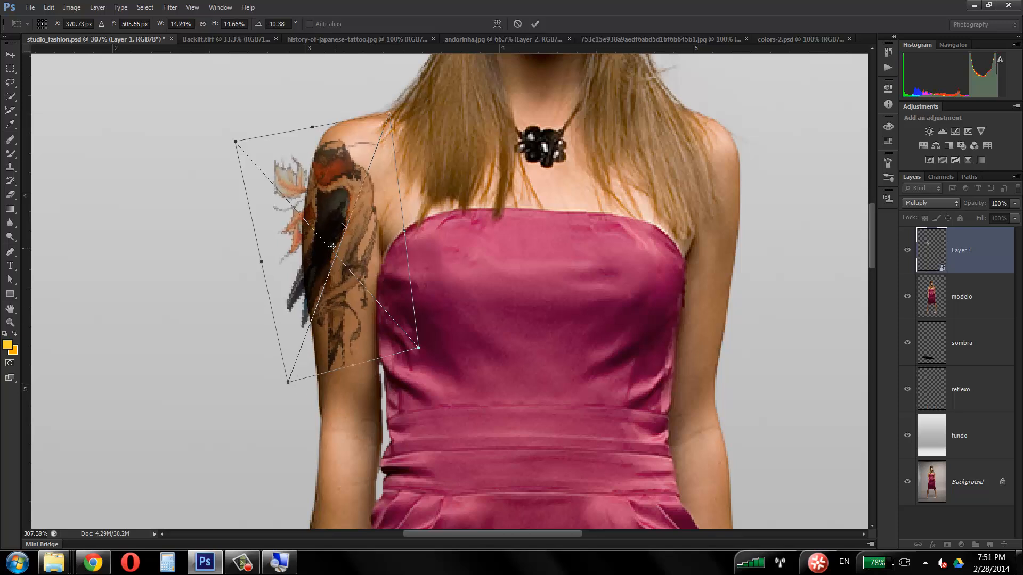
key("Return")
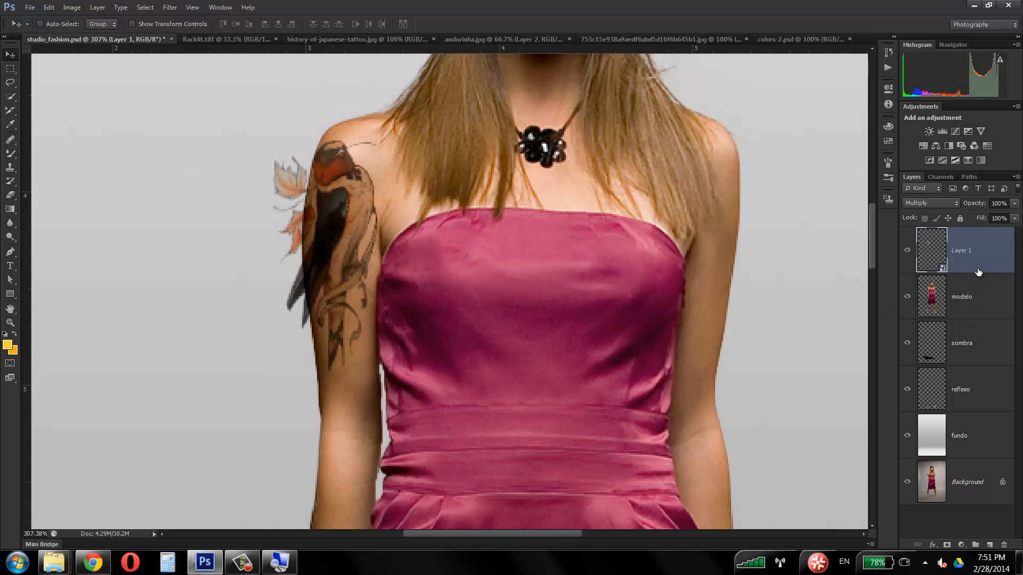
Step: Open the swallow Smart Object's contents, compare them with studio_fashion.psd, and close Layer 1.psb
double_click(942, 270)
left_click(452, 206)
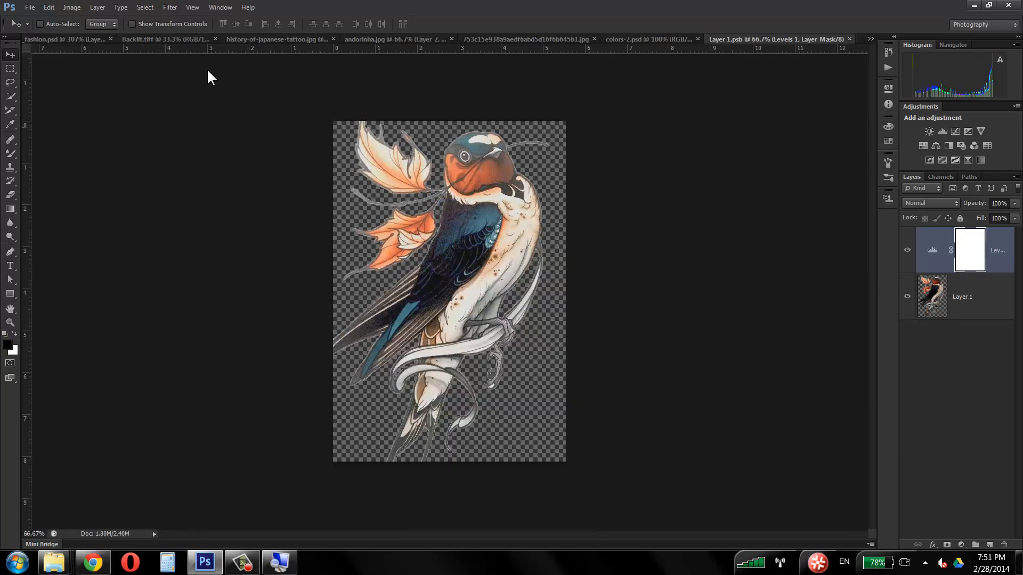
left_click(96, 40)
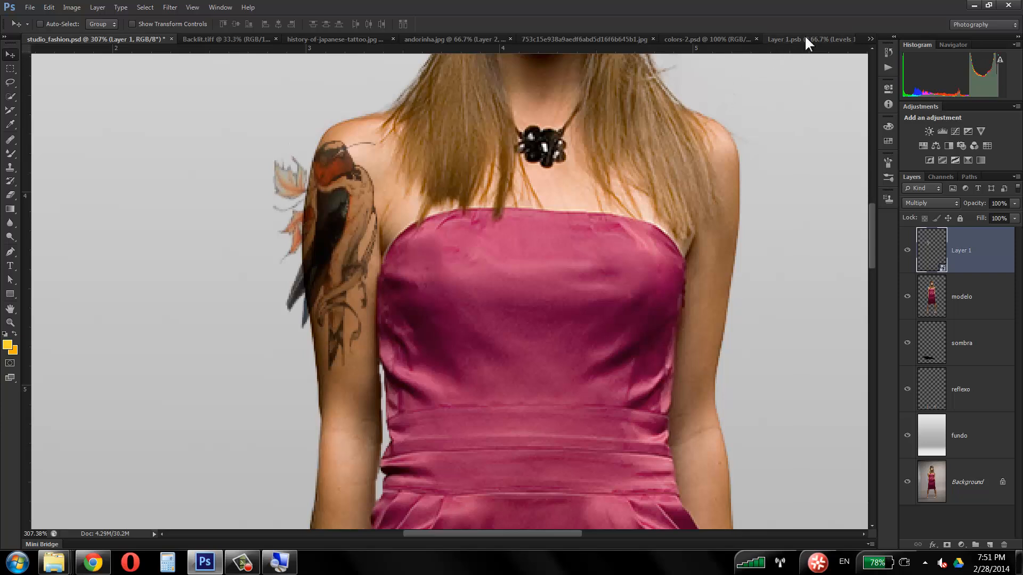
left_click(839, 39)
left_click(850, 39)
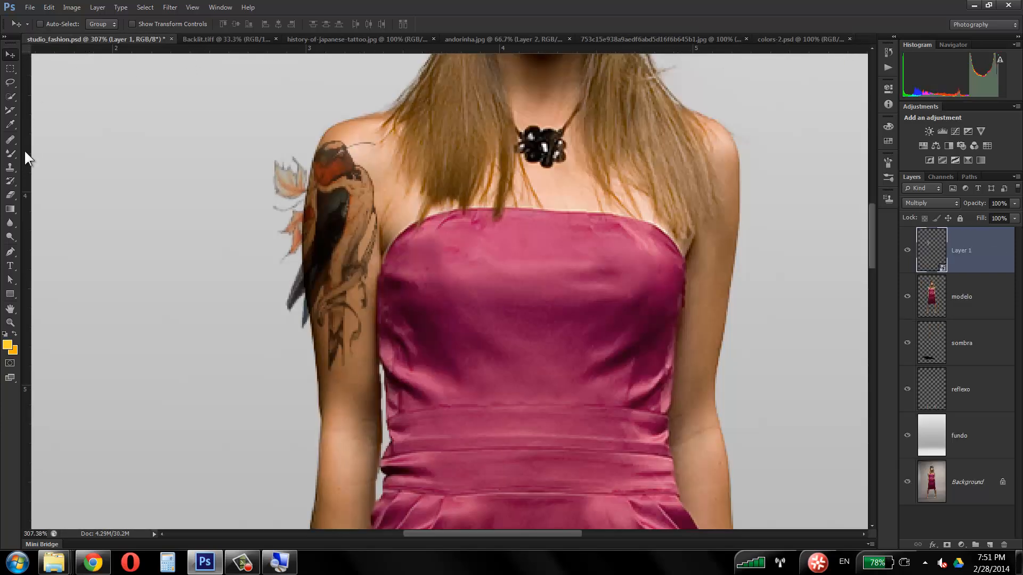
Step: Rasterize the swallow Smart Object and erase the leaves and wing parts that extend beyond the arm's outer edge with the Eraser
left_click(10, 195)
left_click(281, 162)
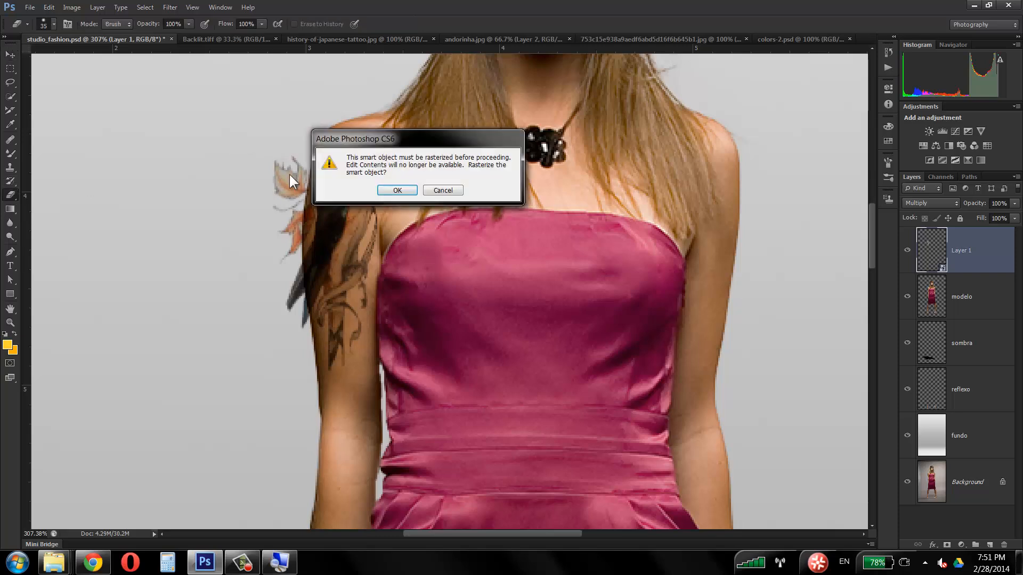
left_click(400, 190)
mouse_move(278, 164)
left_mouse_down()
mouse_move(278, 245)
mouse_move(289, 158)
mouse_move(272, 260)
mouse_move(276, 158)
mouse_move(263, 298)
mouse_move(272, 231)
mouse_move(288, 332)
mouse_move(268, 271)
mouse_move(276, 308)
mouse_move(273, 206)
mouse_move(274, 274)
left_mouse_up()
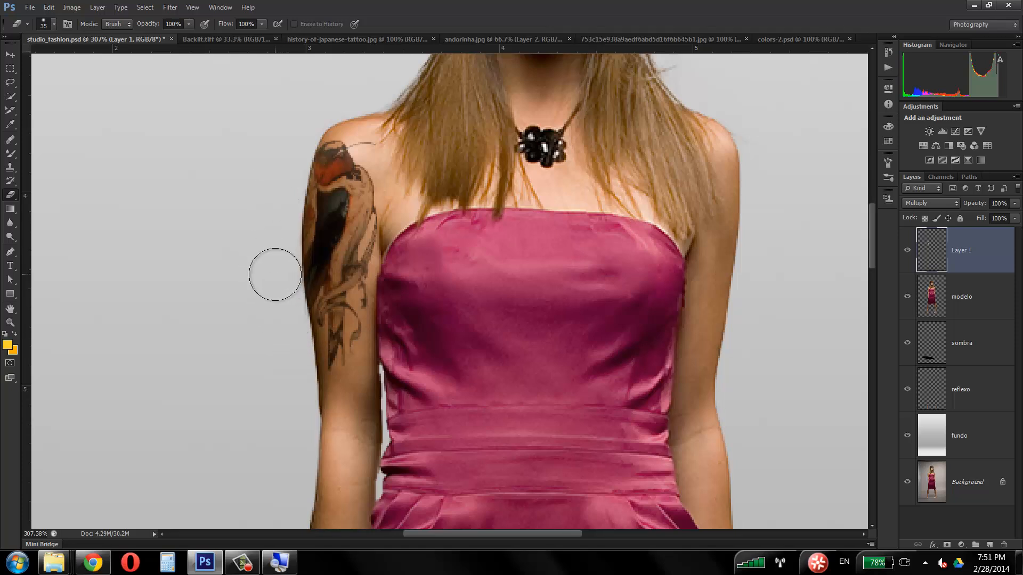
Step: Undo the erasing, the rasterizing and the applied distortion of the swallow
key("ctrl+alt+z")
key("ctrl+alt+z")
key("ctrl+alt+z")
key("ctrl+alt+z")
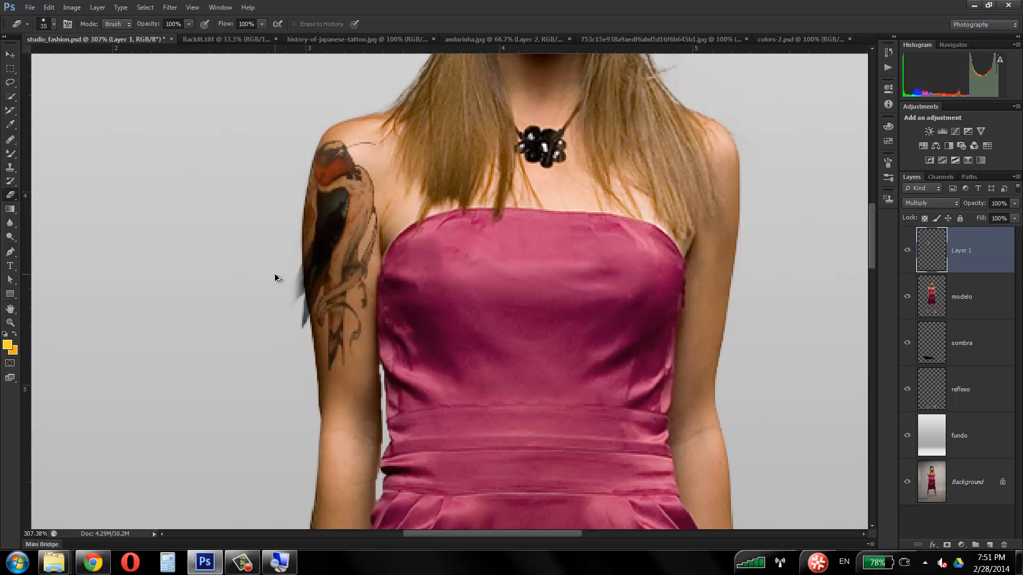
key("ctrl+alt+z")
key("ctrl+alt+z")
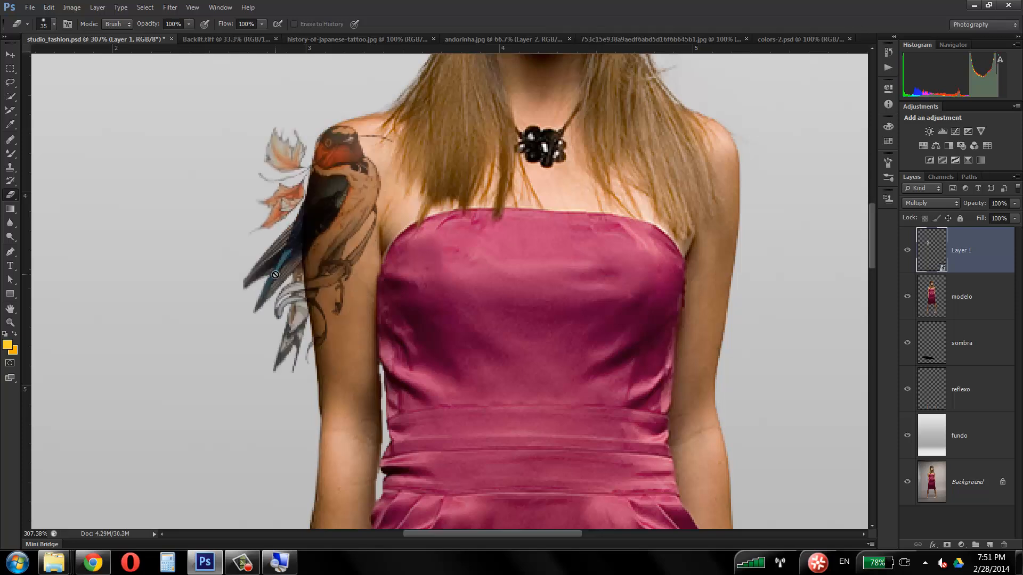
Step: Rasterize the swallow Smart Object on Layer 1 by starting the Eraser on it and accepting the conversion
left_click(274, 156)
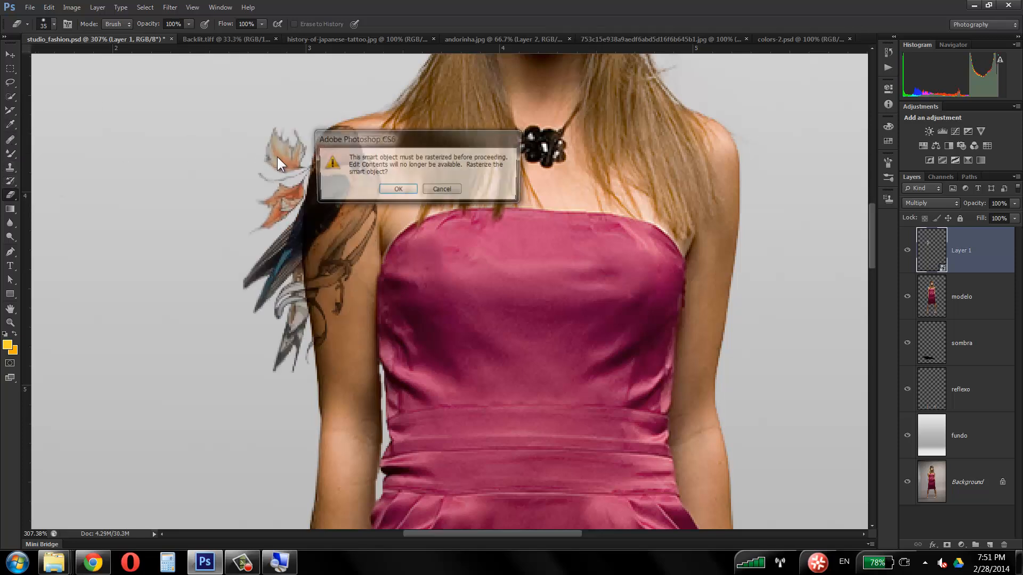
left_click_drag(374, 131, 334, 122)
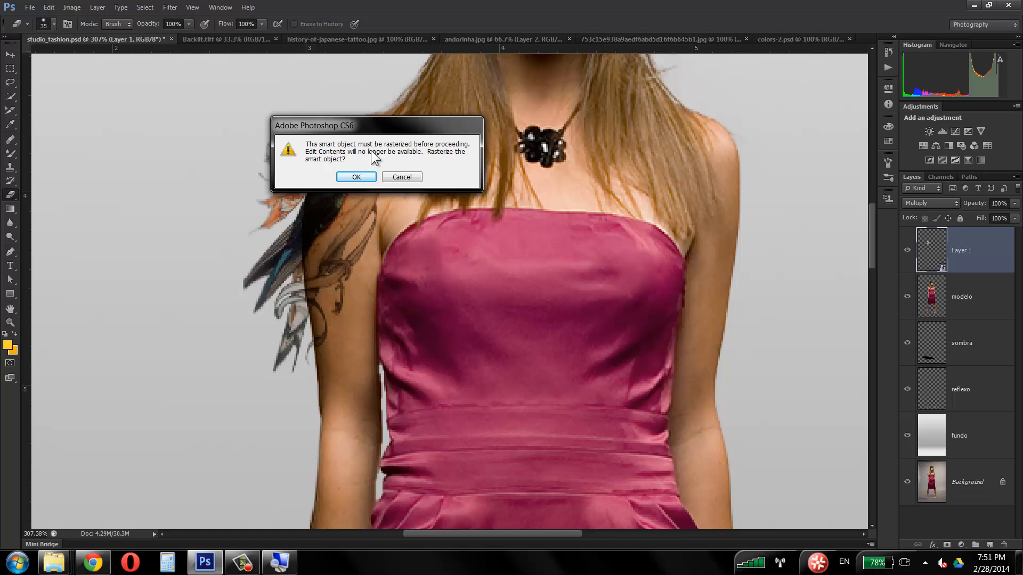
left_click(357, 177)
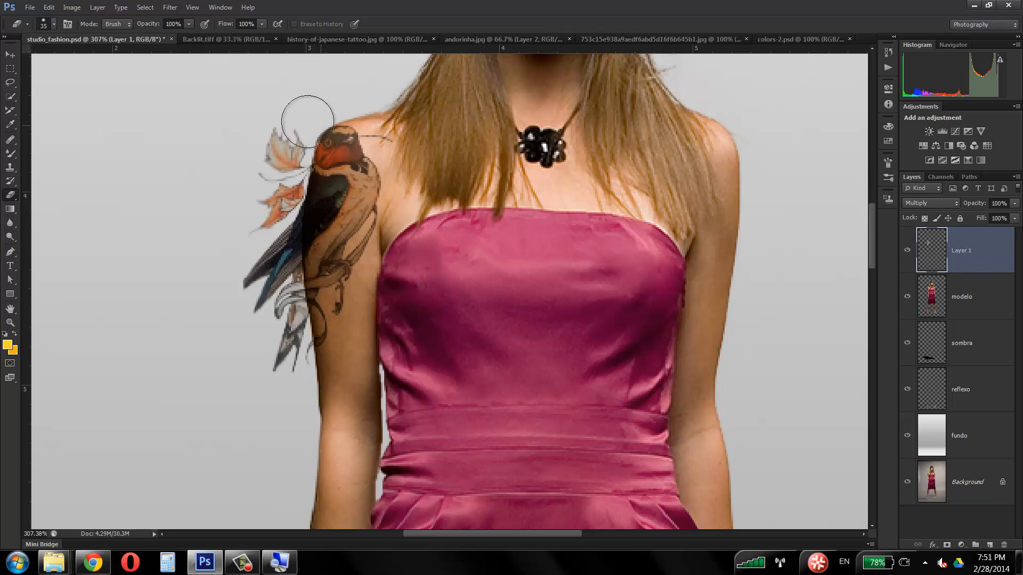
Step: Try erasing the leaves and wing outside the arm on the rasterized layer, and undo the eraser strokes
mouse_move(307, 122)
left_mouse_down()
mouse_move(287, 156)
mouse_move(269, 138)
mouse_move(253, 251)
mouse_move(265, 215)
left_mouse_up()
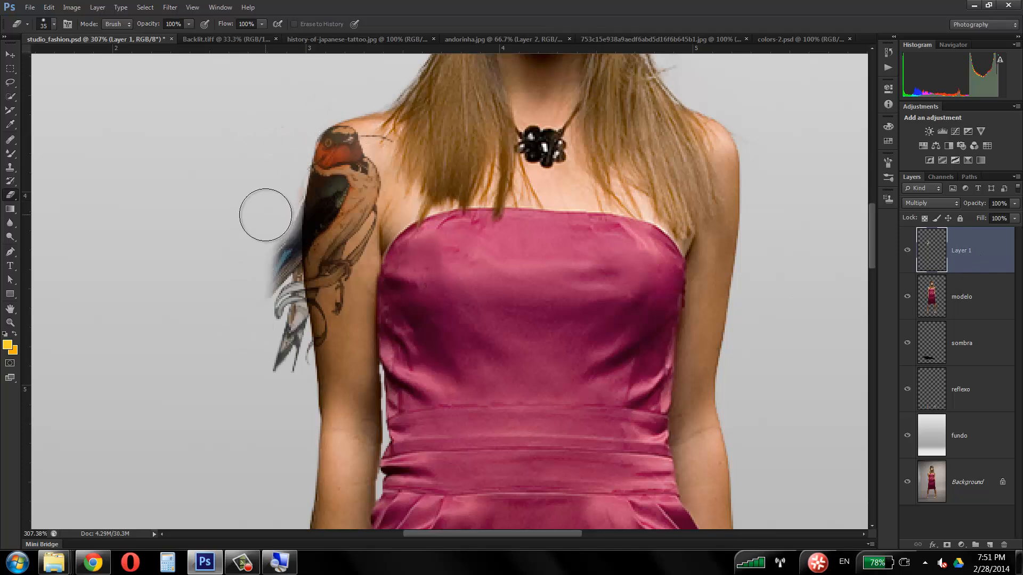
key("ctrl+alt+z")
key("ctrl+alt+z")
key("ctrl+alt+z")
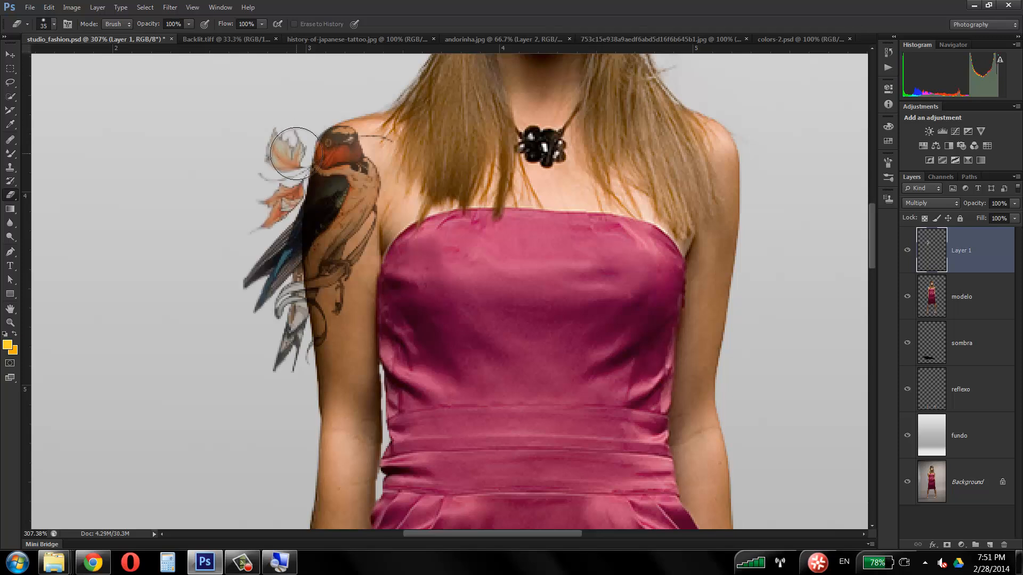
Step: Nudge the rasterized swallow with Free Transform to about X 361.50 px and Y 510.00 px, and apply the transform
left_click(9, 55)
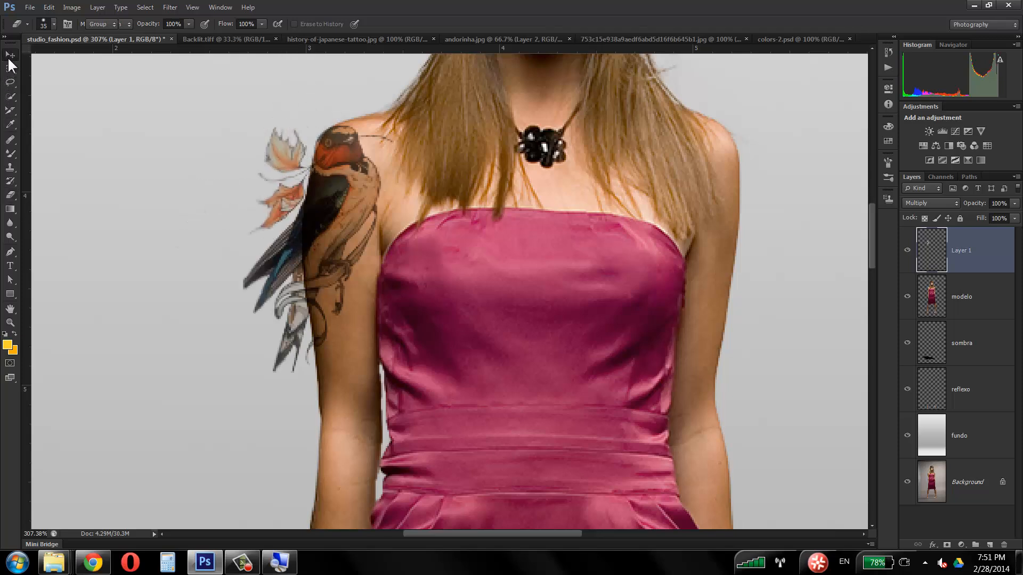
key("ctrl+t")
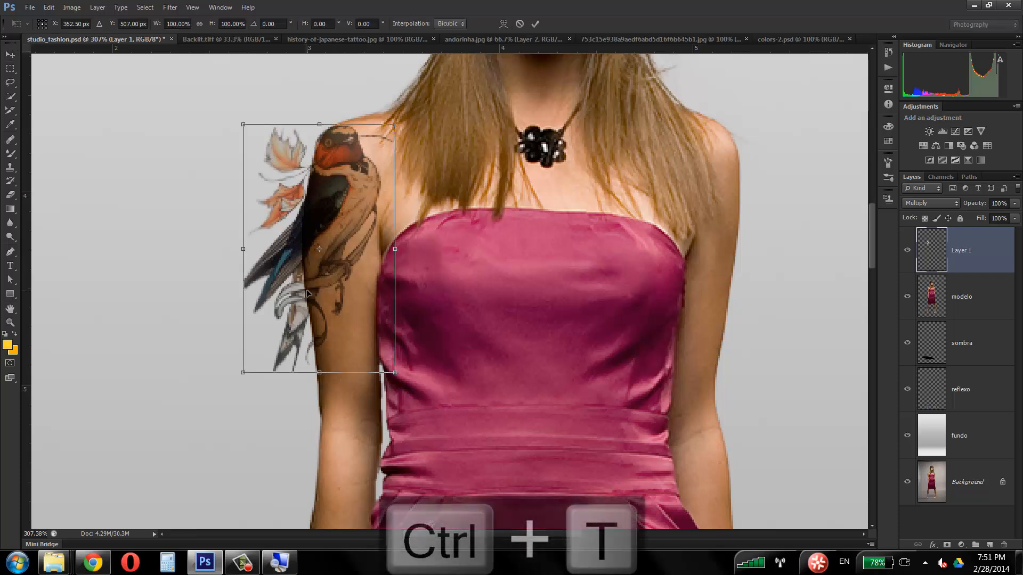
left_click_drag(306, 289, 304, 288)
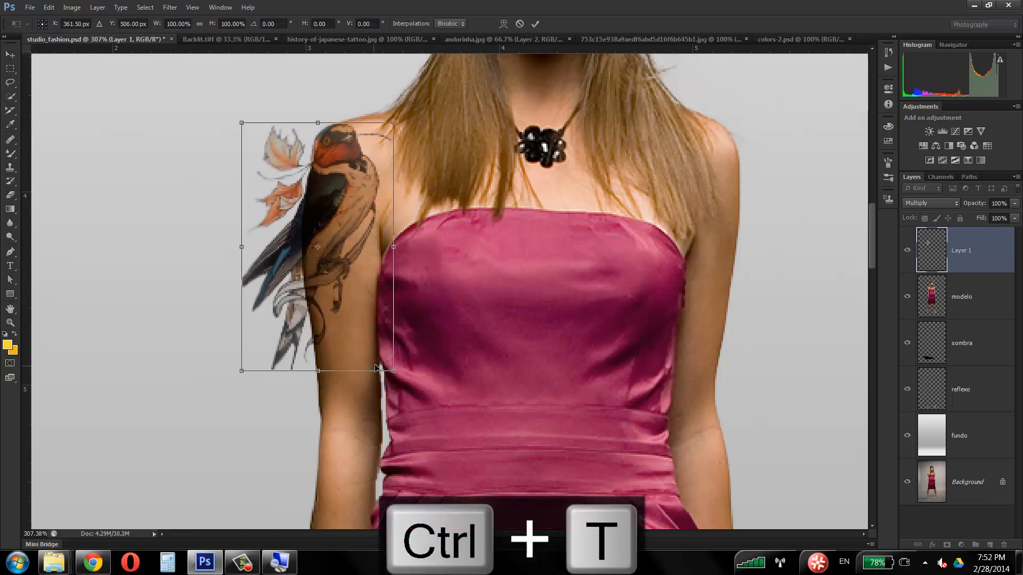
right_click(320, 269)
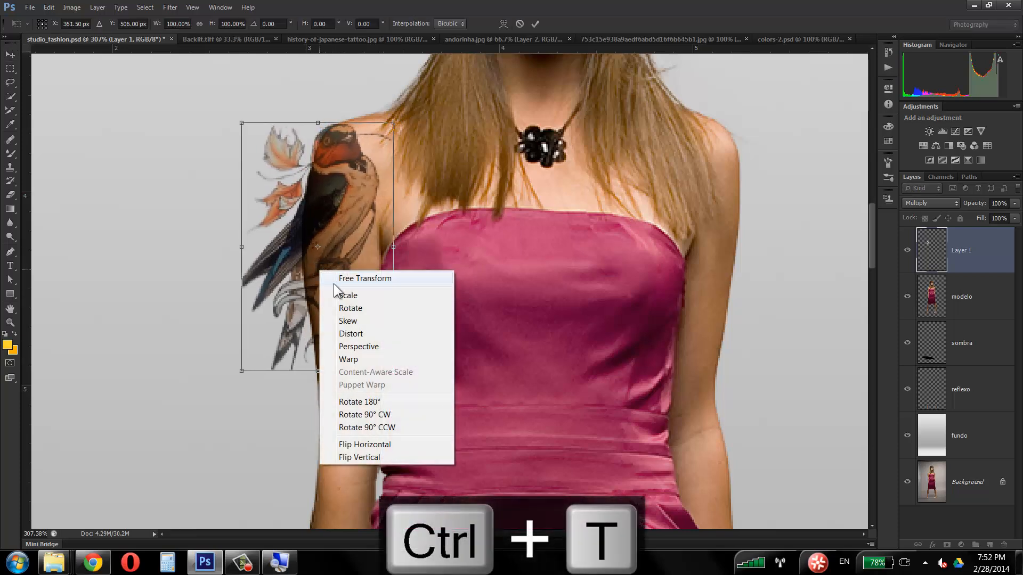
left_click(321, 246)
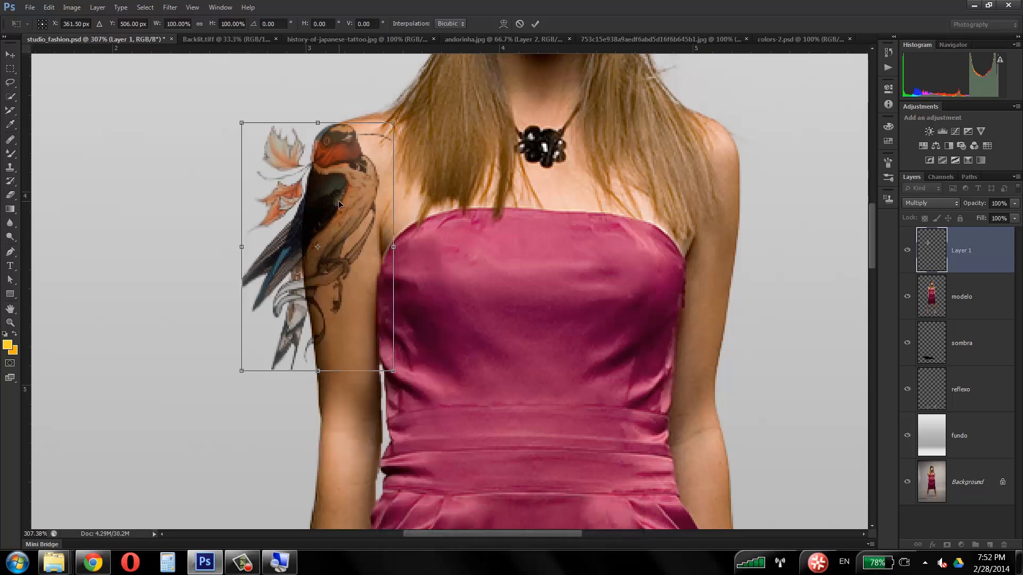
mouse_move(345, 191)
left_mouse_down()
mouse_move(256, 189)
mouse_move(354, 176)
mouse_move(347, 193)
left_mouse_up()
key("F9")
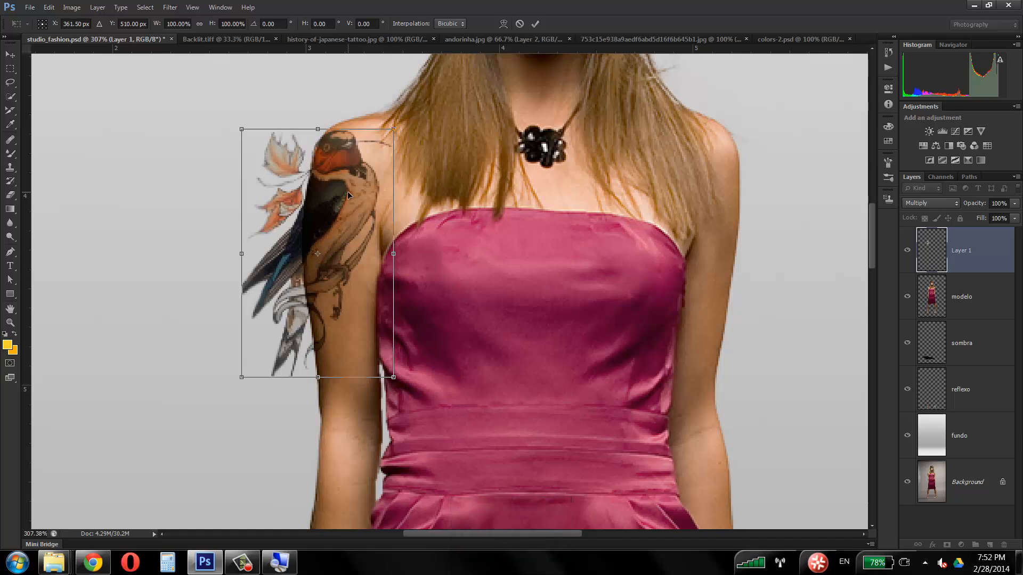
key("Return")
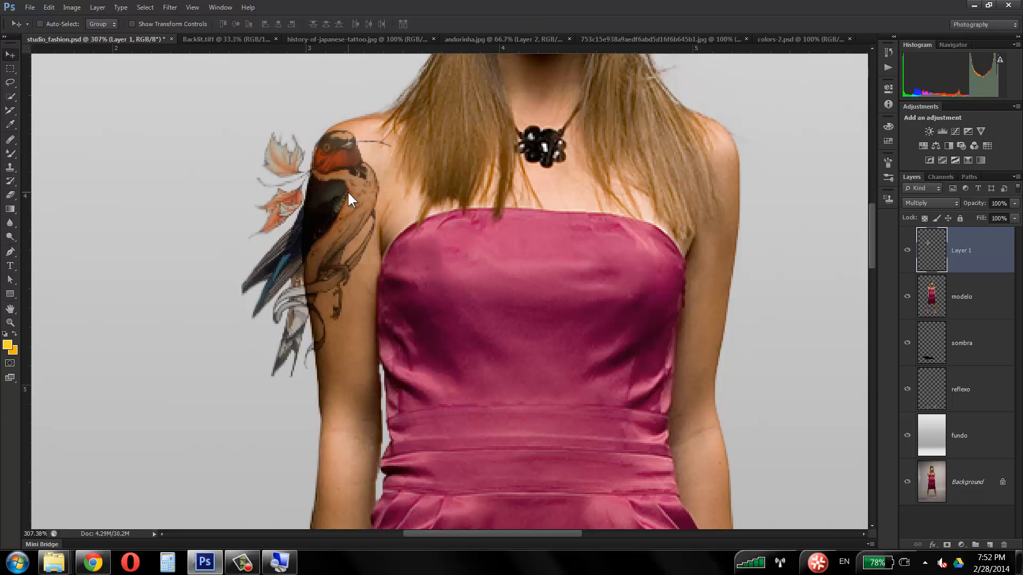
Step: Move the swallow on Layer 1 slightly towards the outer side of the arm and a little down
right_click(990, 246)
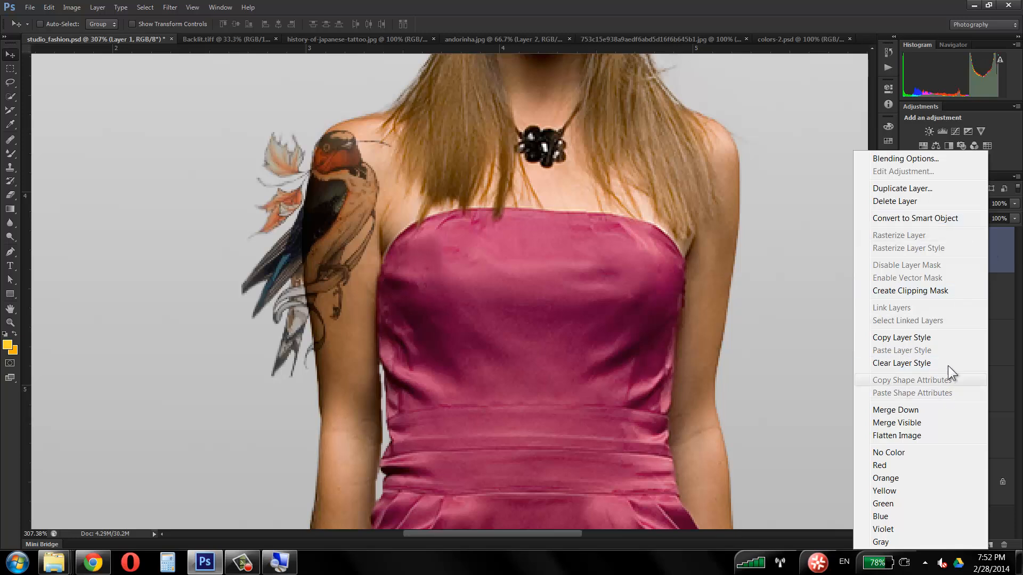
left_click(998, 265)
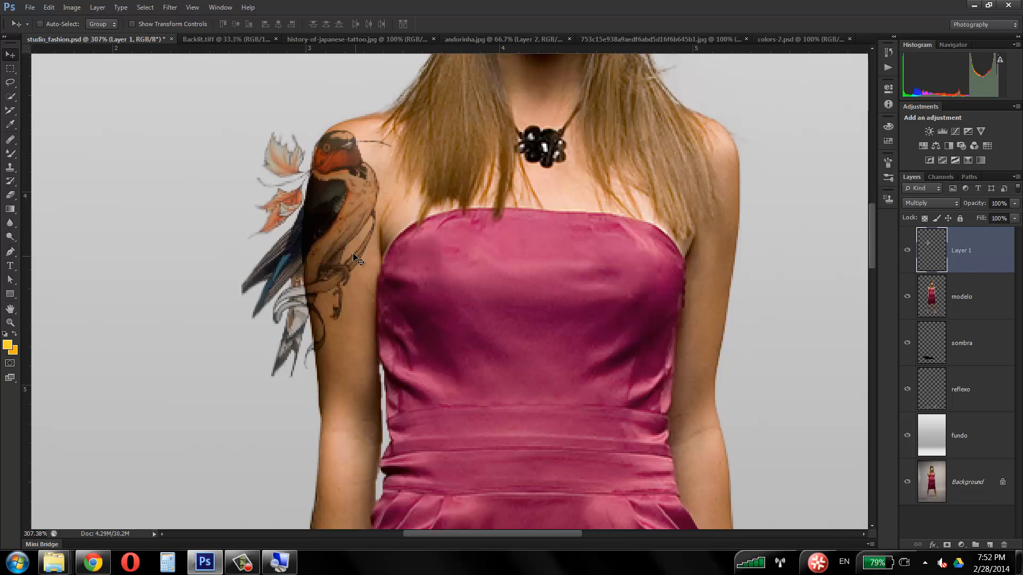
mouse_move(350, 224)
left_mouse_down()
mouse_move(328, 218)
mouse_move(338, 228)
mouse_move(329, 222)
mouse_move(341, 219)
left_mouse_up()
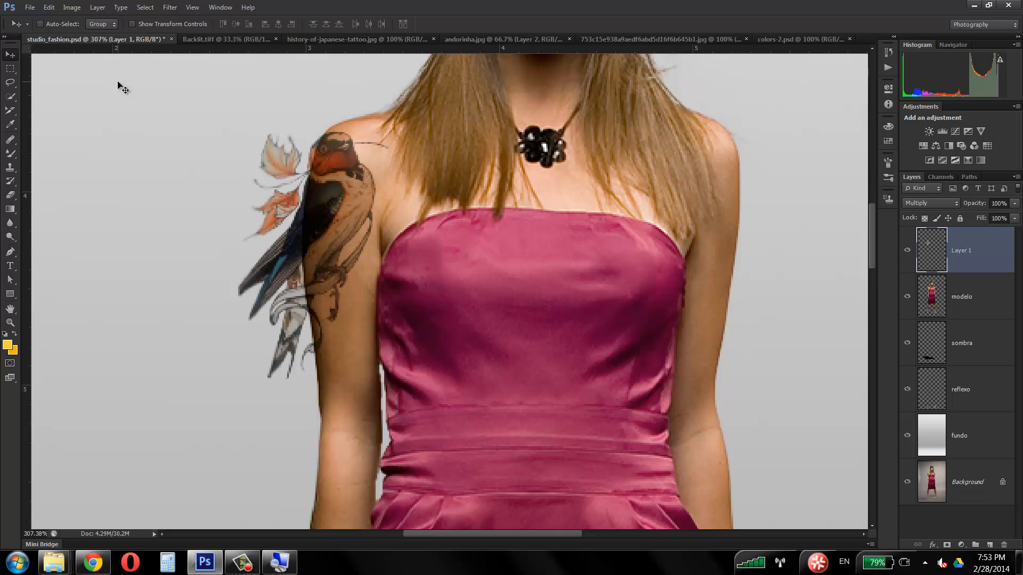
Step: Display the Puppet Warp mesh over the swallow layer and apply it without placing any pins
left_click(49, 7)
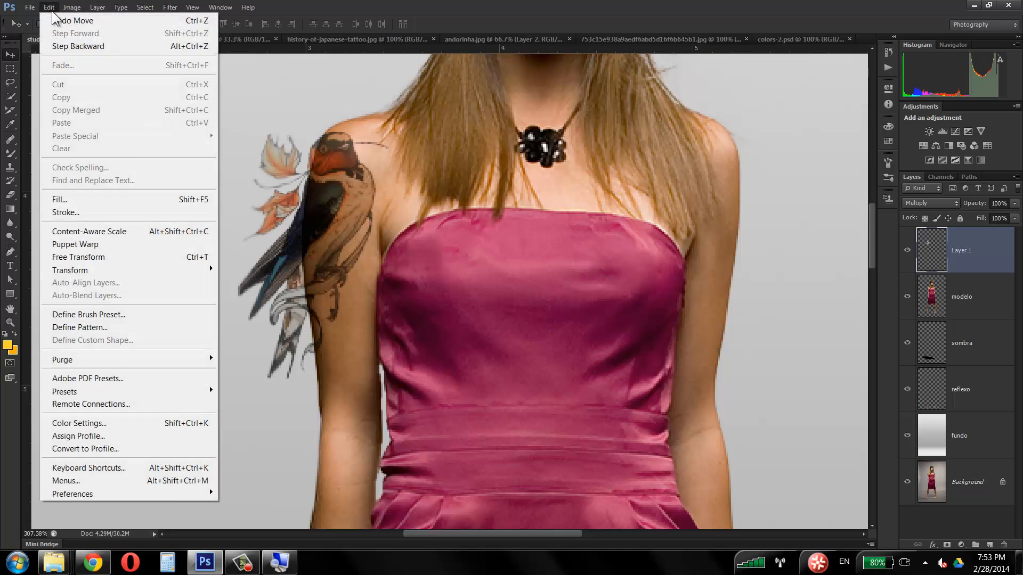
left_click(116, 246)
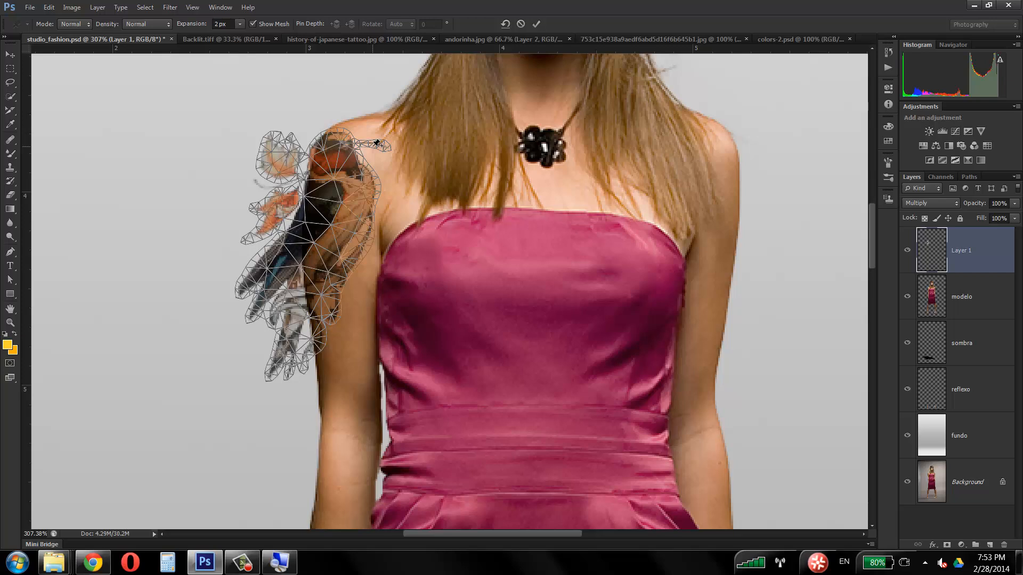
left_click(11, 55)
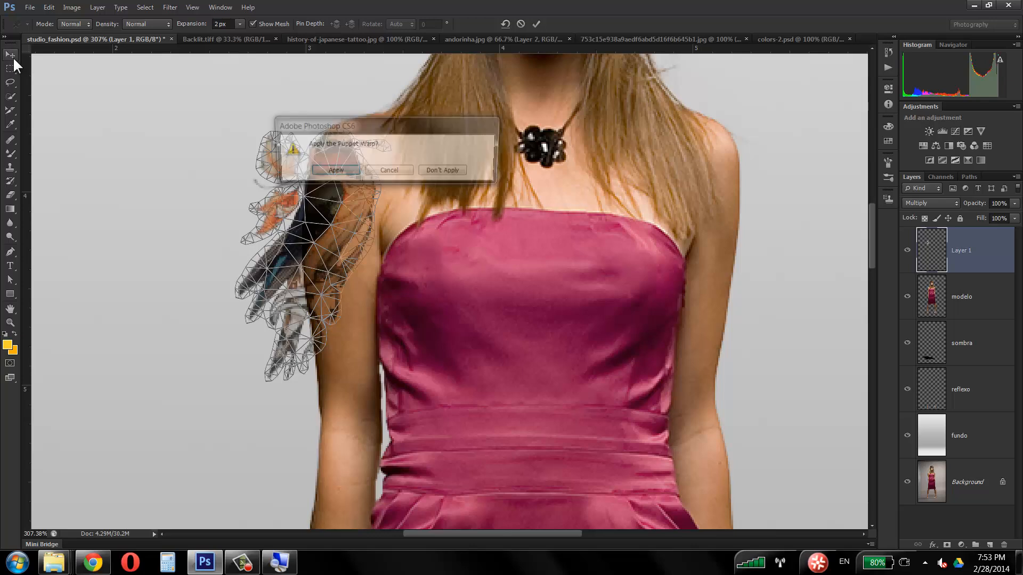
left_click(337, 171)
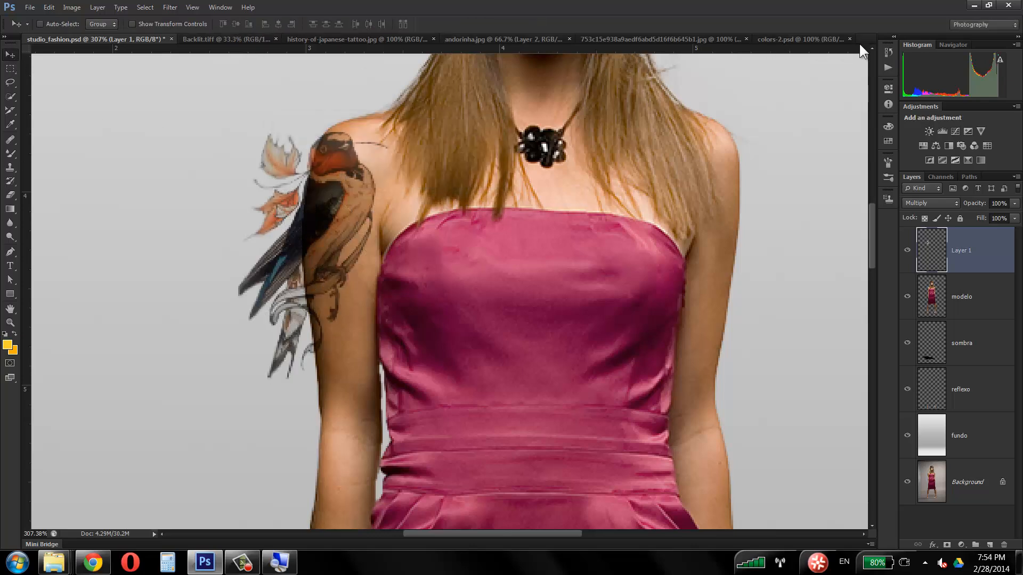
Step: Place YO5Z9704.tif from the desktop into colors-2.psd and commit the placement at its fitted size
left_click(1018, 563)
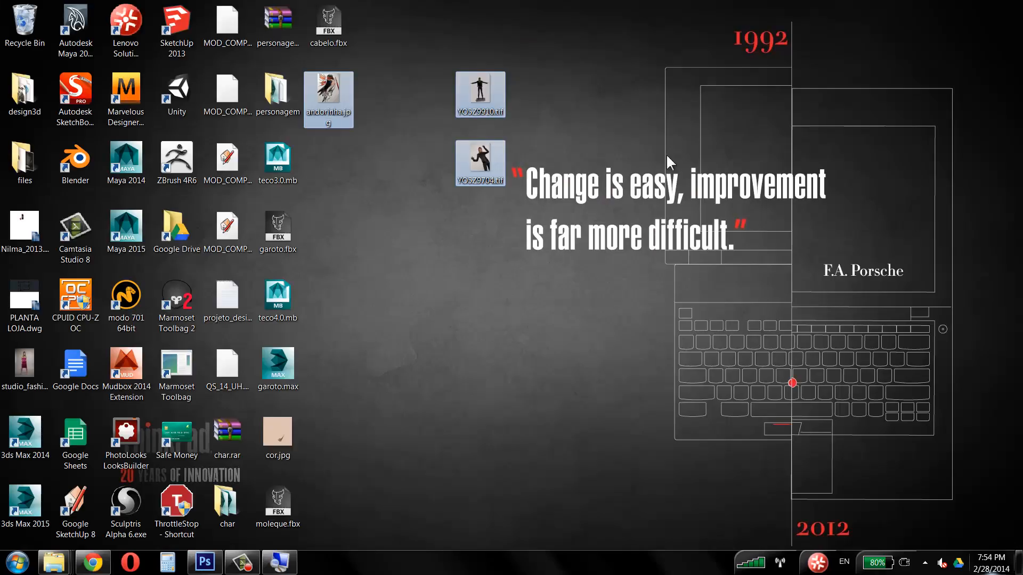
left_click(485, 173)
left_click_drag(484, 173, 876, 36)
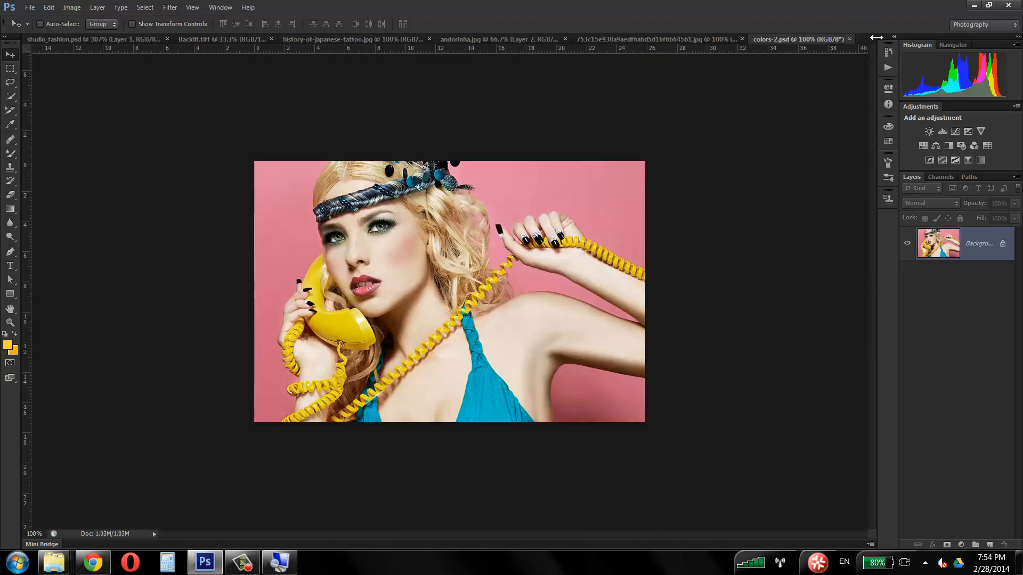
left_click(1019, 562)
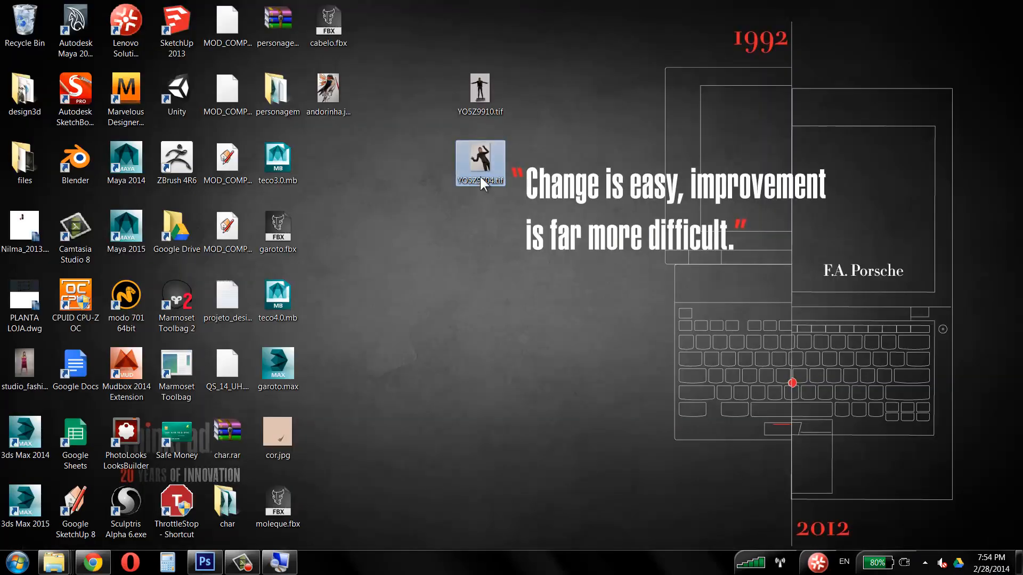
left_click_drag(487, 160, 858, 73)
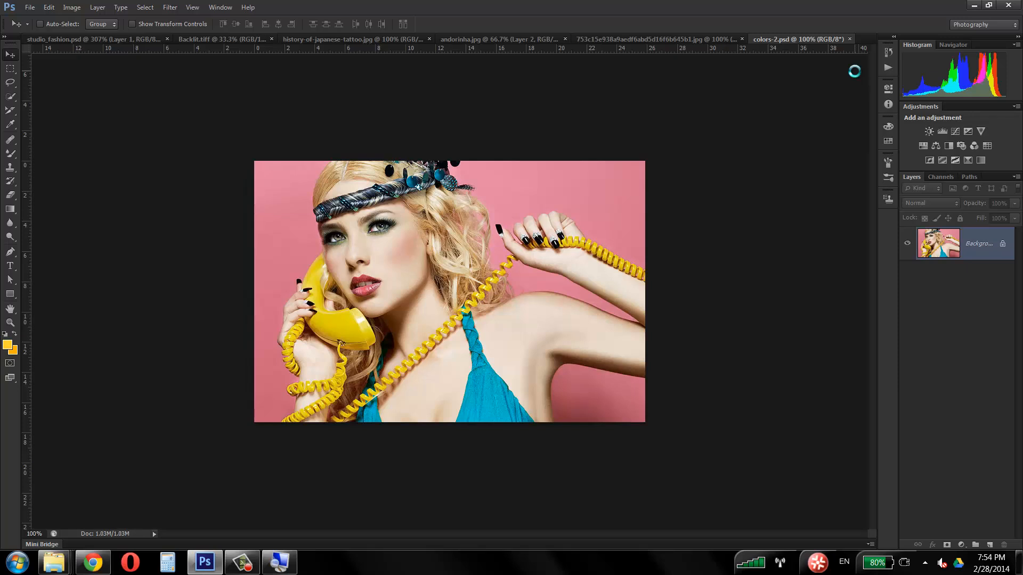
mouse_move(439, 194)
left_mouse_down()
mouse_move(432, 174)
mouse_move(434, 194)
left_mouse_up()
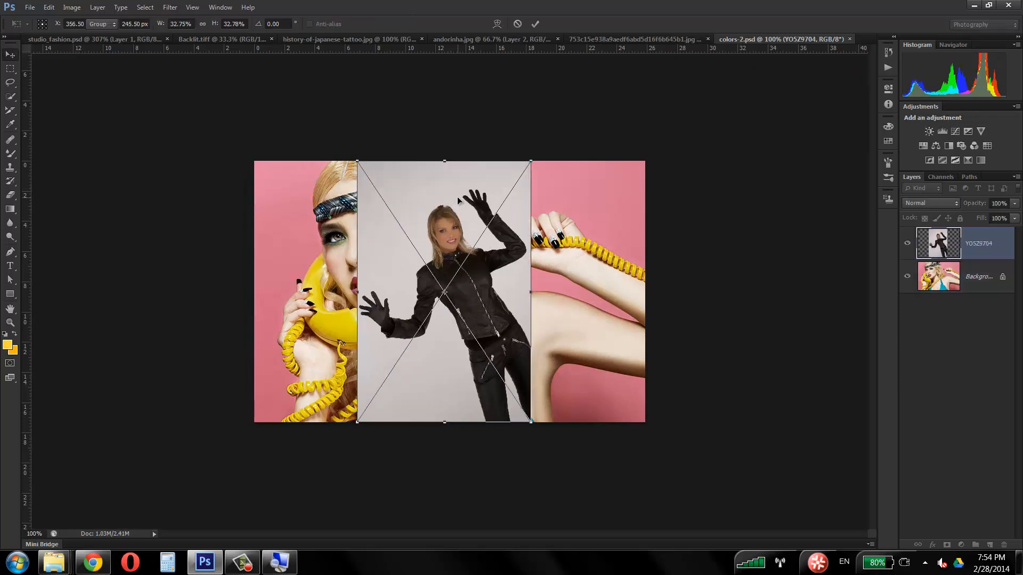
key("Return")
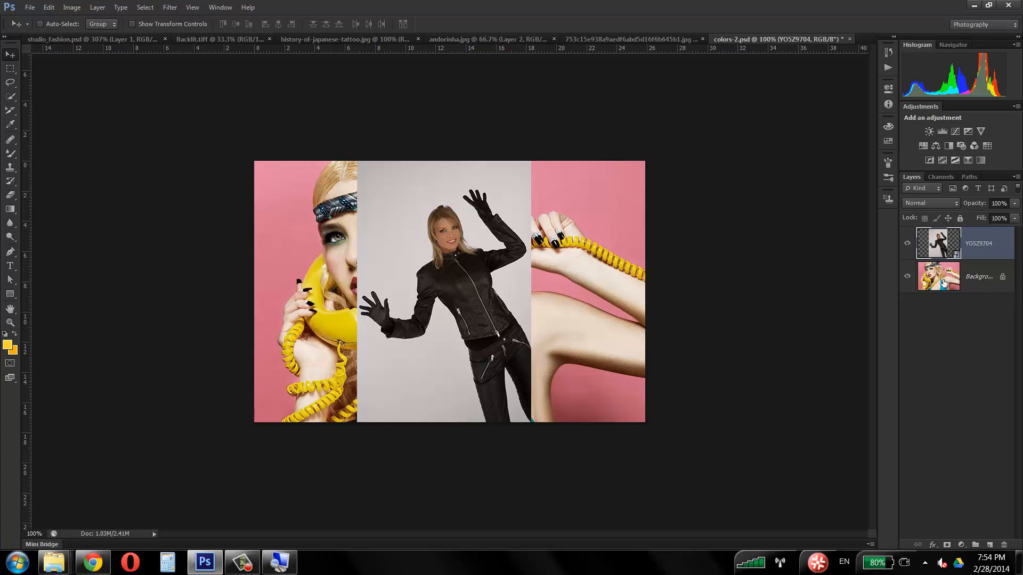
Step: Hide the Background layer of colors-2.psd and rasterize the placed YO5Z9704 layer
left_click(907, 277)
right_click(1008, 244)
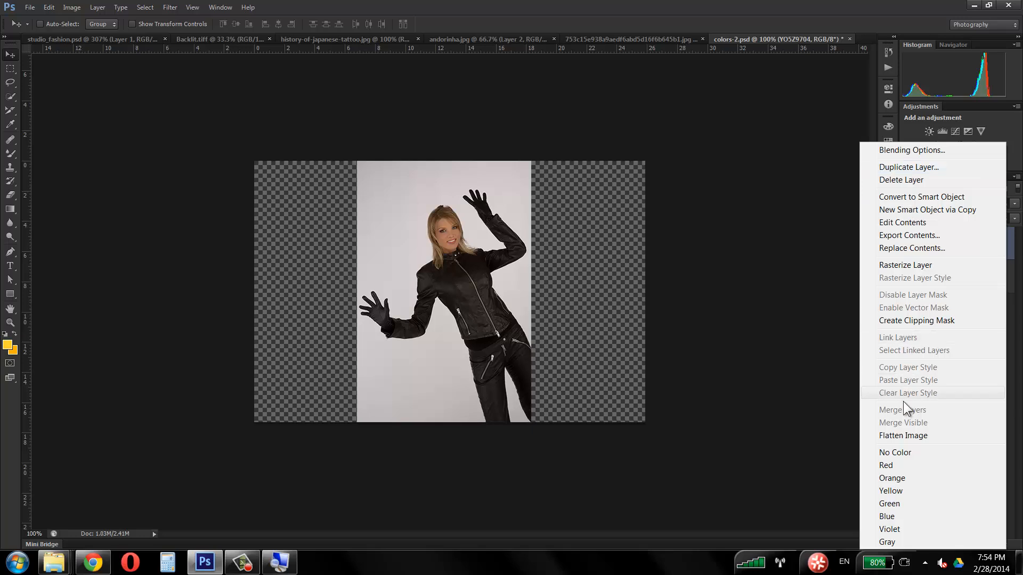
left_click(905, 265)
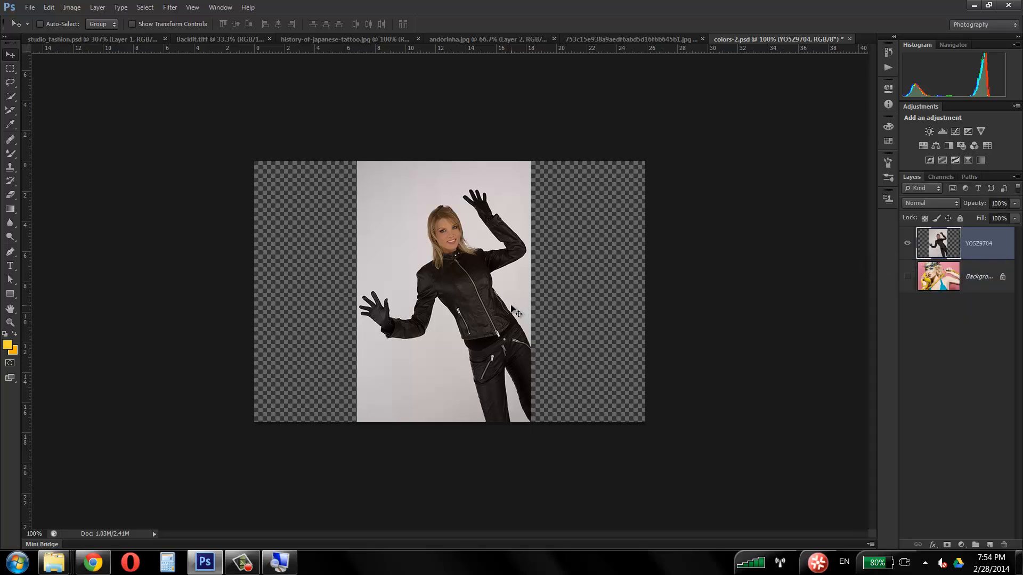
Step: Select the upper part of the light backdrop around the woman's head and arms with the Quick Selection tool
left_click(10, 323)
left_click_drag(506, 329, 794, 265)
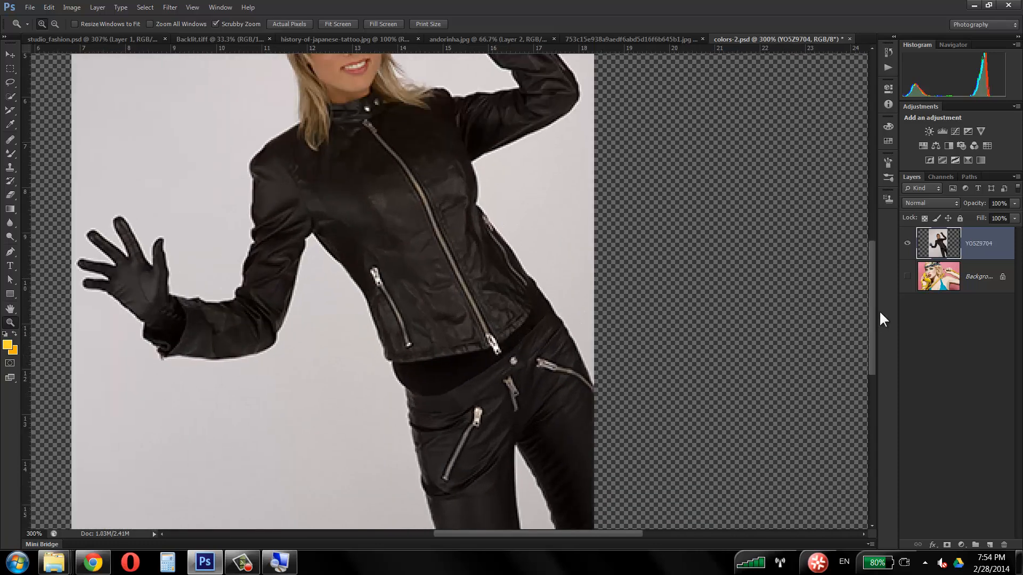
left_click_drag(485, 265, 446, 255)
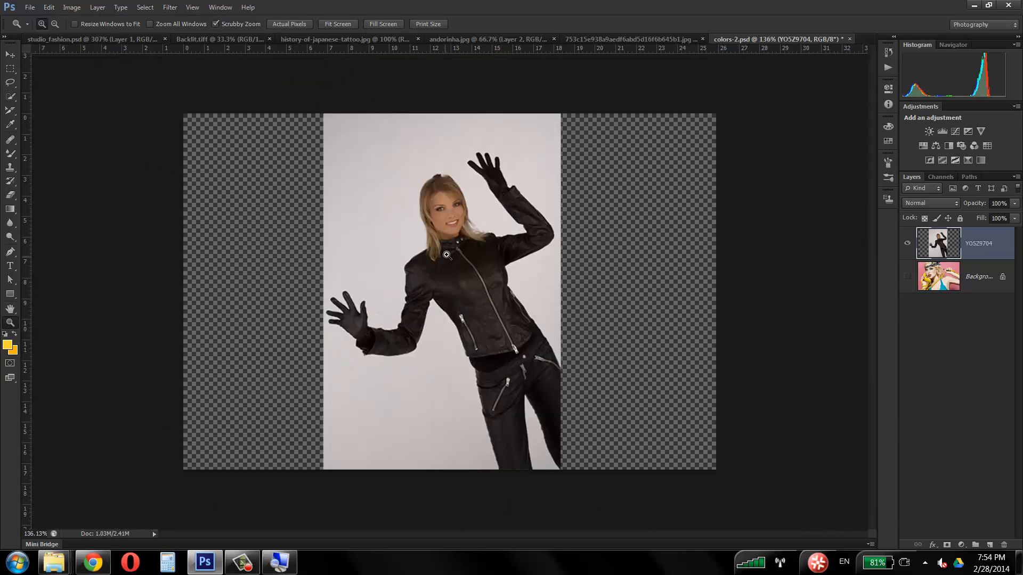
left_click(11, 95)
left_click(244, 568)
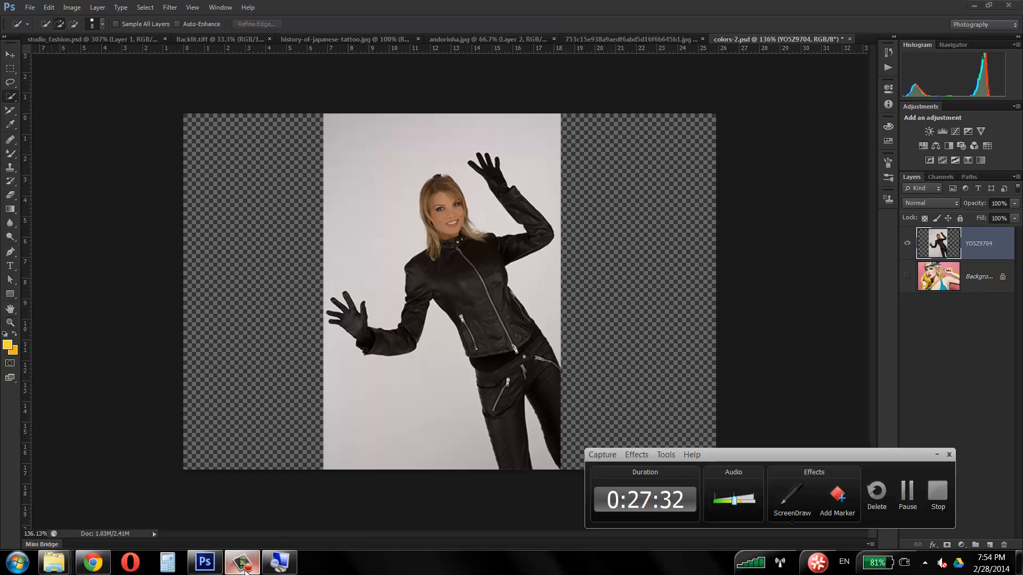
left_click(243, 563)
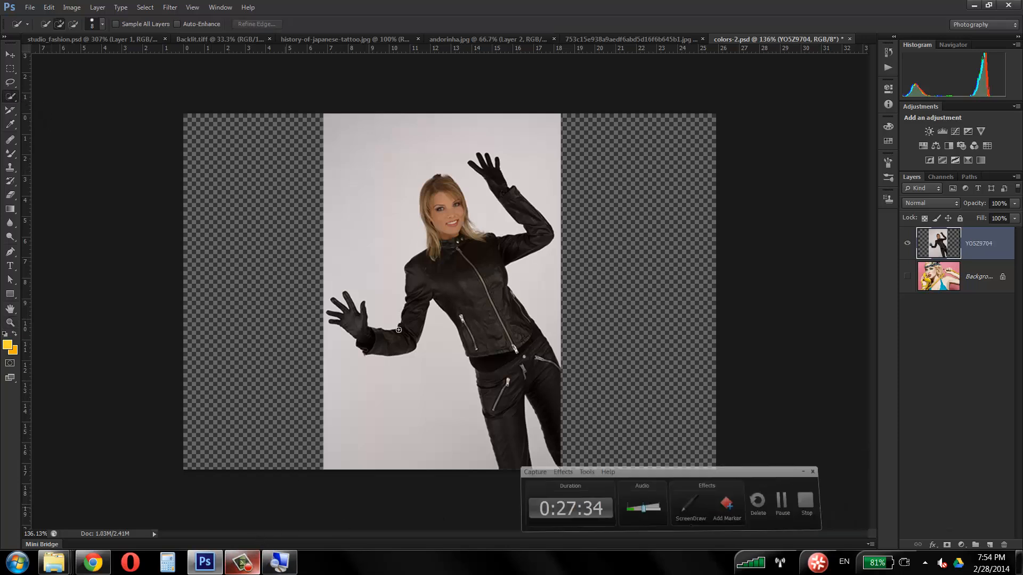
mouse_move(397, 157)
left_mouse_down()
mouse_move(381, 235)
mouse_move(432, 331)
mouse_move(401, 424)
left_mouse_up()
Step: Try deleting the backdrop piece by piece with unrefined selections, and undo back to the selected upper backdrop
key("Delete")
key("ctrl+d")
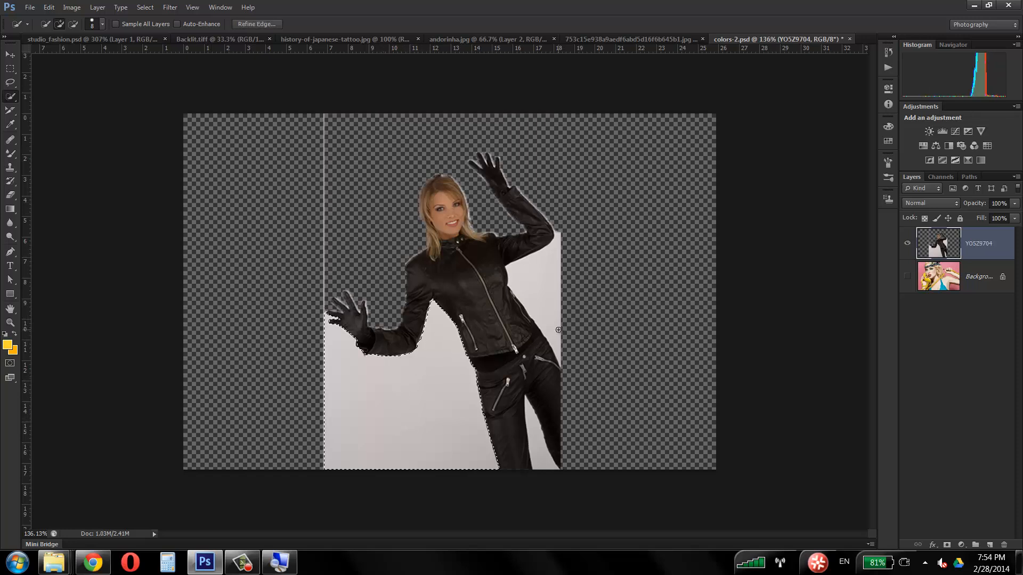
key("Delete")
key("ctrl+d")
left_click(539, 285)
key("Delete")
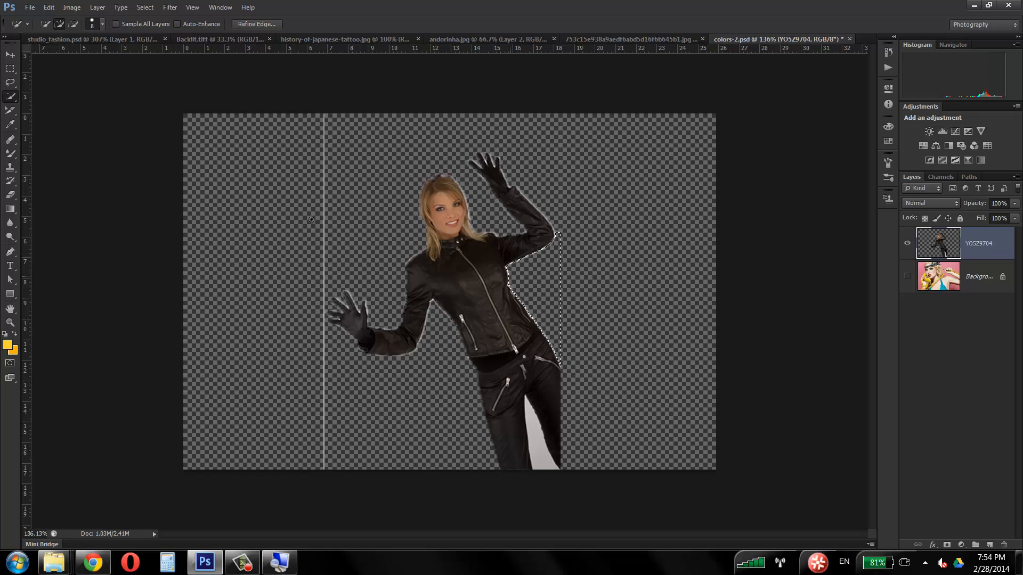
key("ctrl+d")
key("ctrl+alt+z")
key("ctrl+alt+z")
key("ctrl+alt+z")
key("ctrl+alt+z")
key("ctrl+alt+z")
key("ctrl+alt+z")
key("ctrl+alt+z")
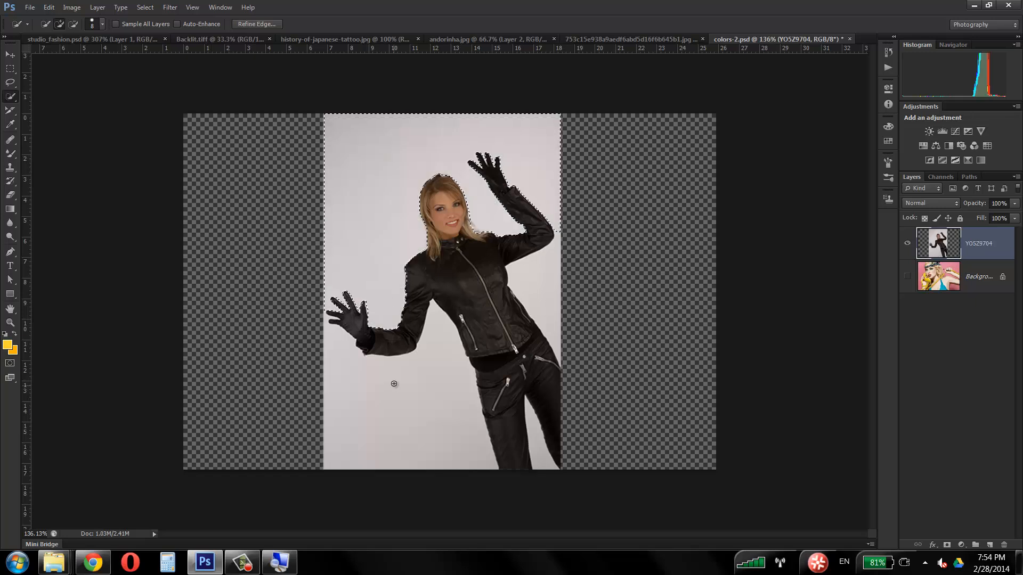
Step: Add the lower backdrop and the area beside the woman's torso to the selection, and accept Refine Edge with its default settings
left_click_drag(398, 379, 393, 412)
left_click_drag(535, 277, 538, 287)
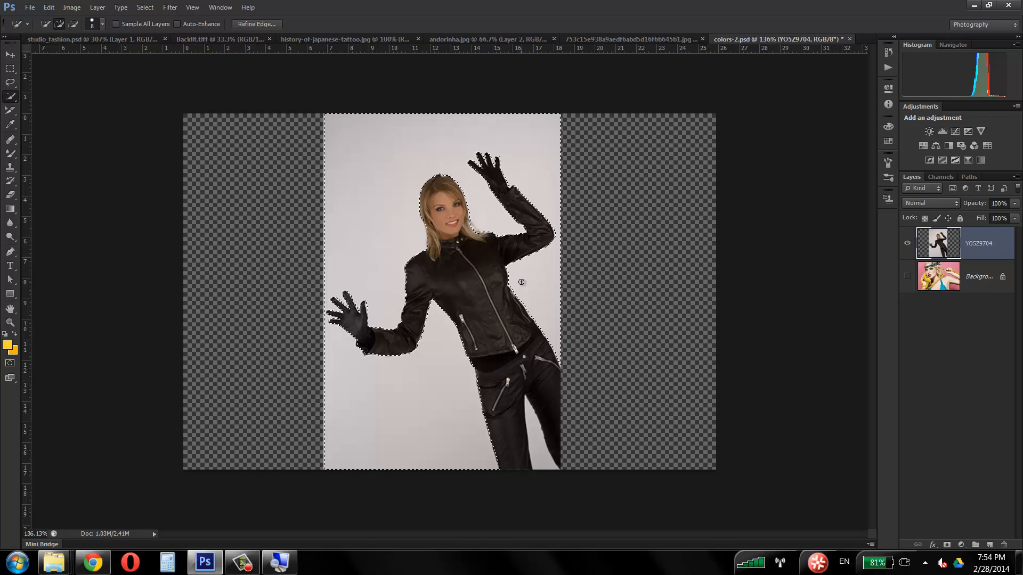
left_click(252, 24)
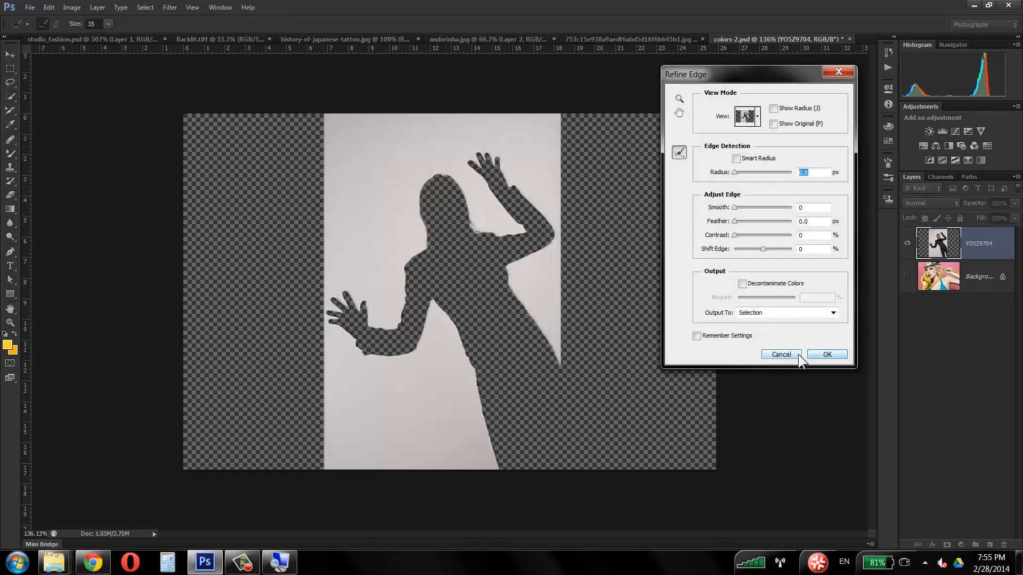
left_click(819, 355)
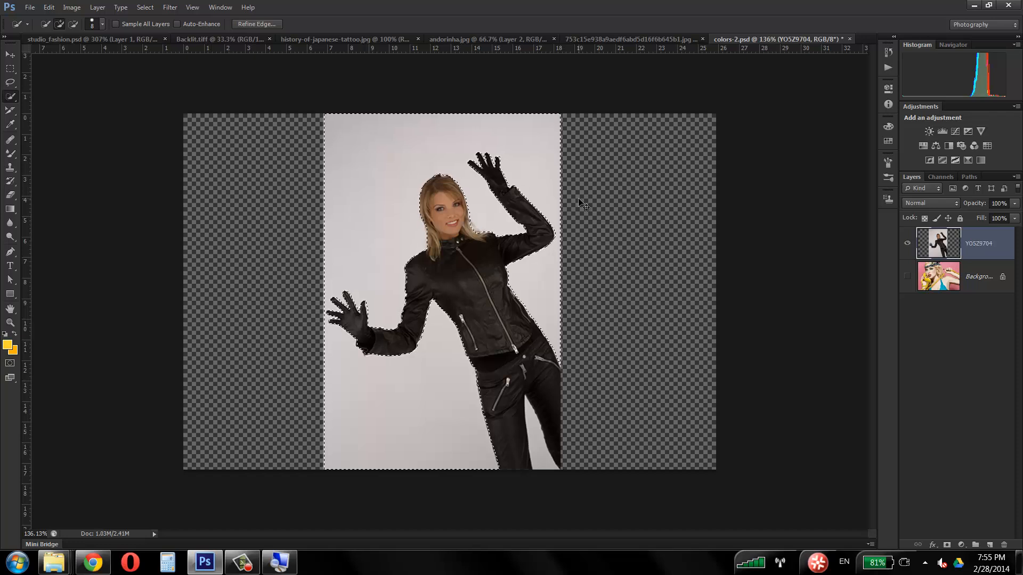
Step: Invert the selection and refine its edge with Contrast 17% and Shift Edge -48%
key("ctrl+shift+i")
left_click(241, 23)
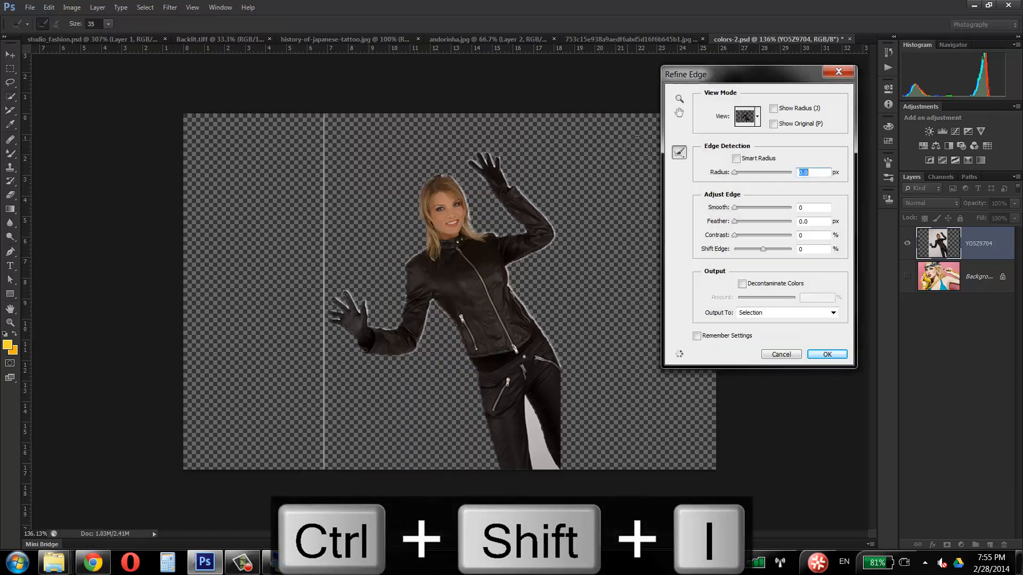
left_click_drag(763, 248, 743, 234)
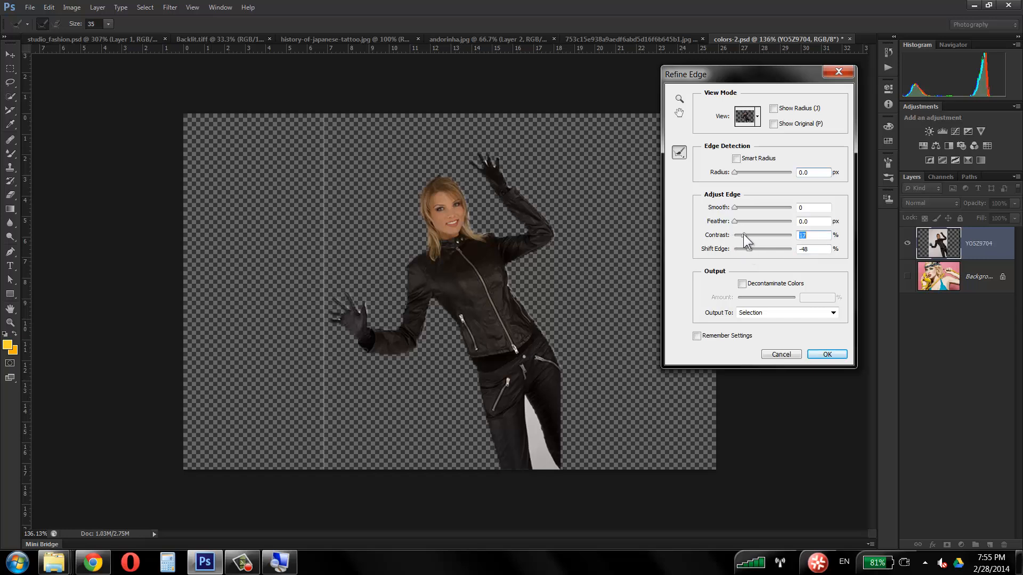
left_click(826, 354)
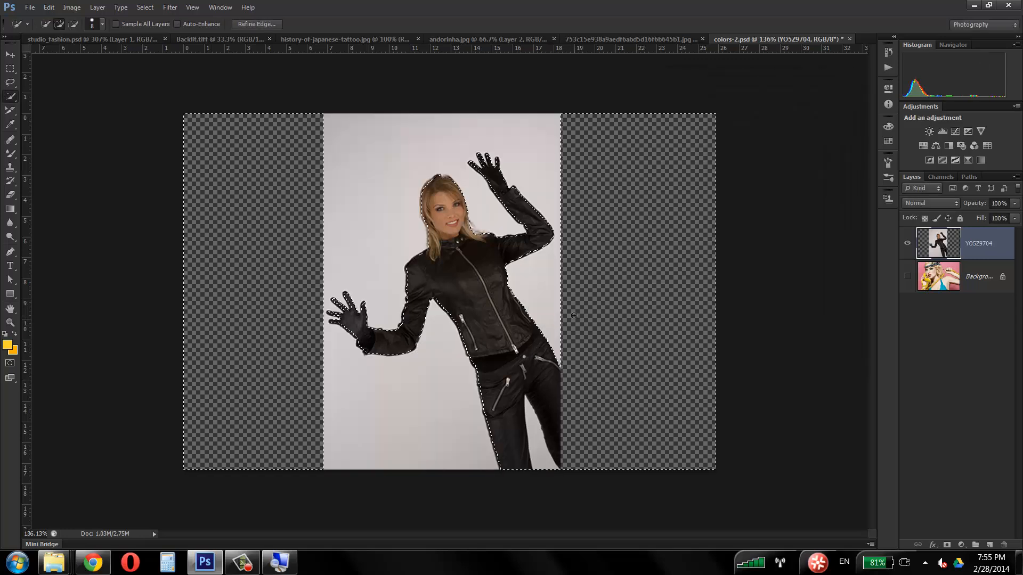
Step: Undo the mistaken deletion of the woman, invert the refined selection, delete the backdrop, and deselect
key("Delete")
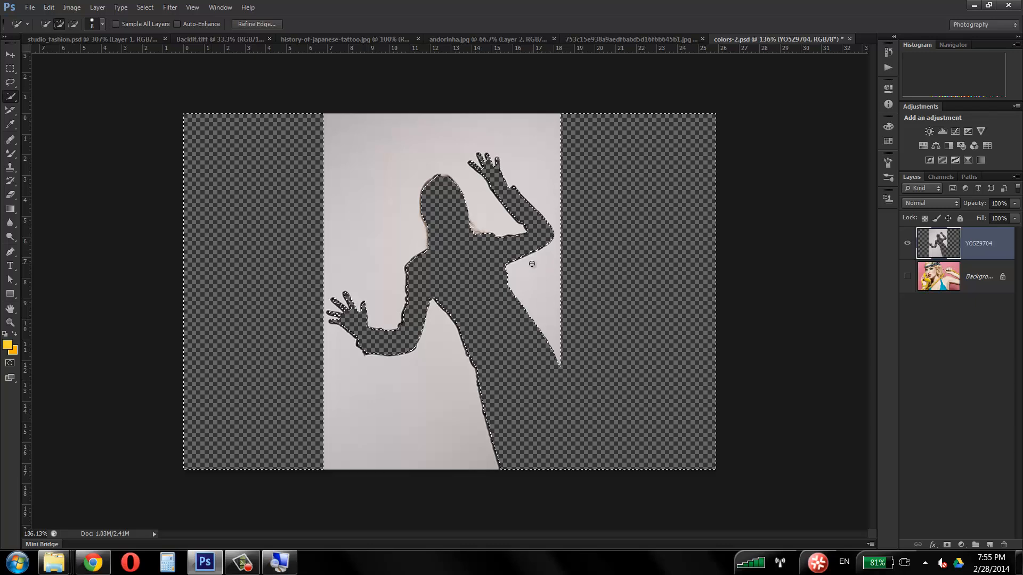
key("ctrl+z")
key("ctrl+shift+i")
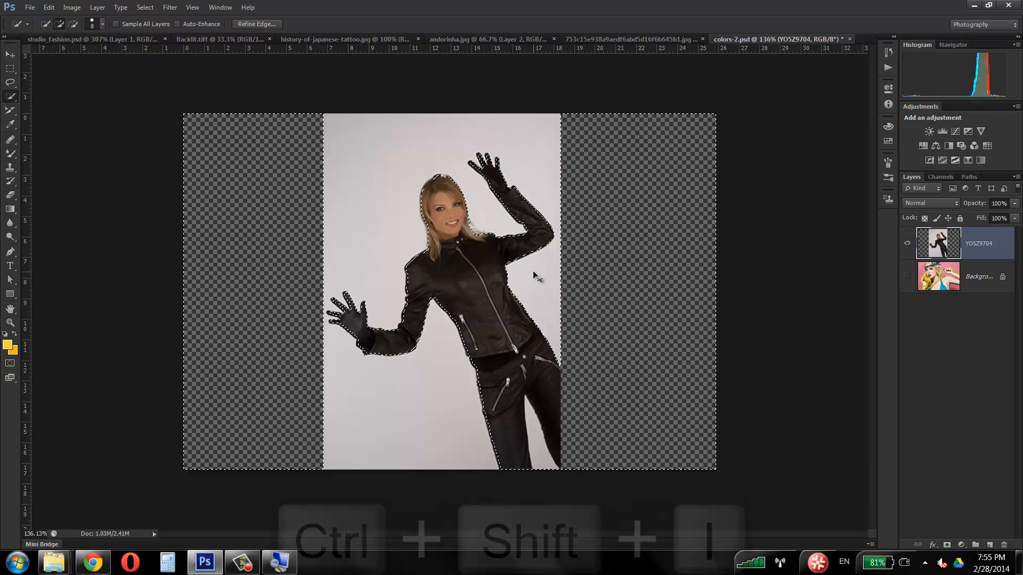
key("Delete")
key("ctrl+d")
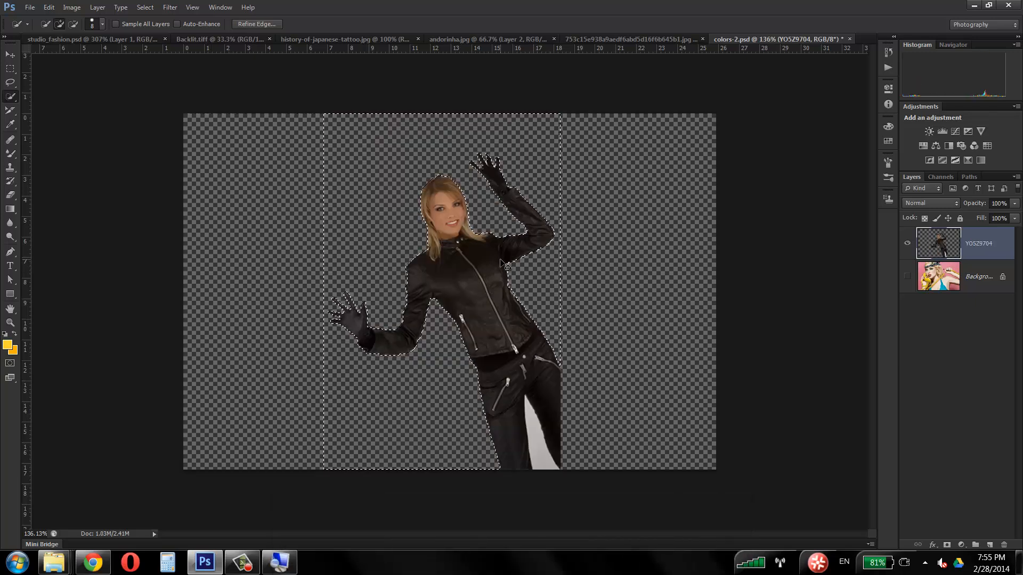
Step: Select and delete the leftover backdrop between the woman's legs, and clear the selection
left_click(529, 412)
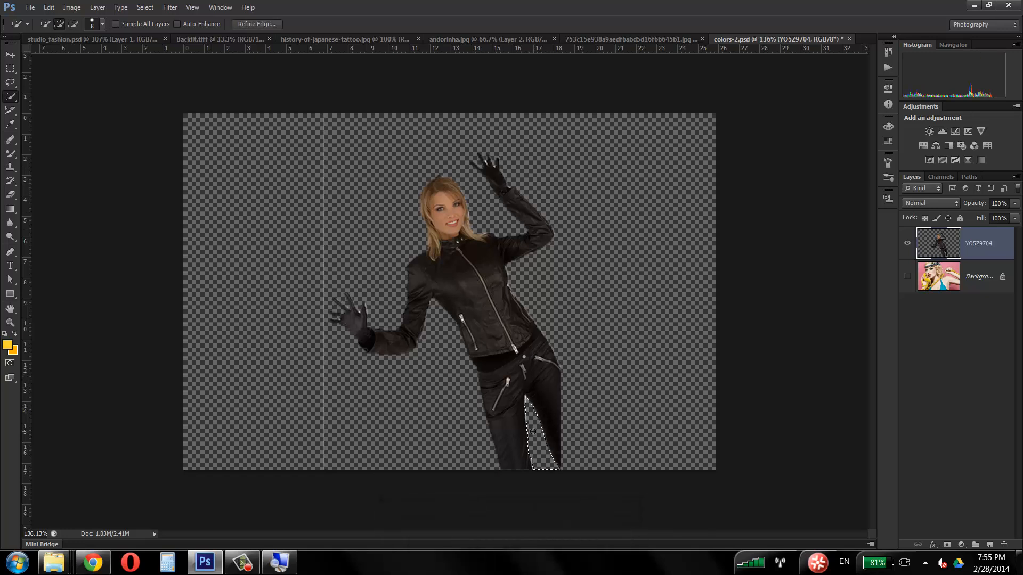
key("Delete")
key("ctrl+d")
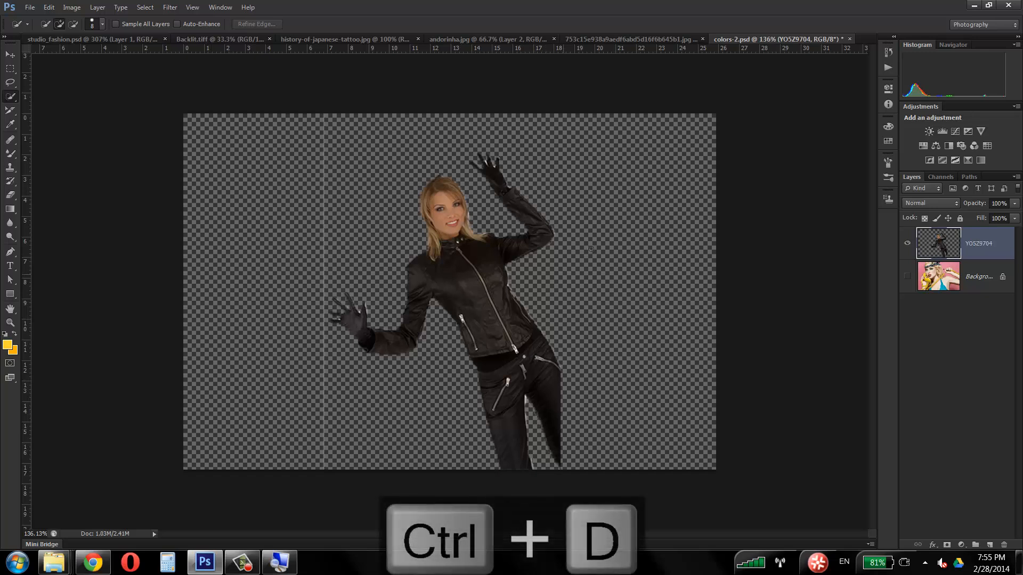
Step: Add a new empty layer and place it directly beneath the YO5Z9704 layer
left_click(989, 545)
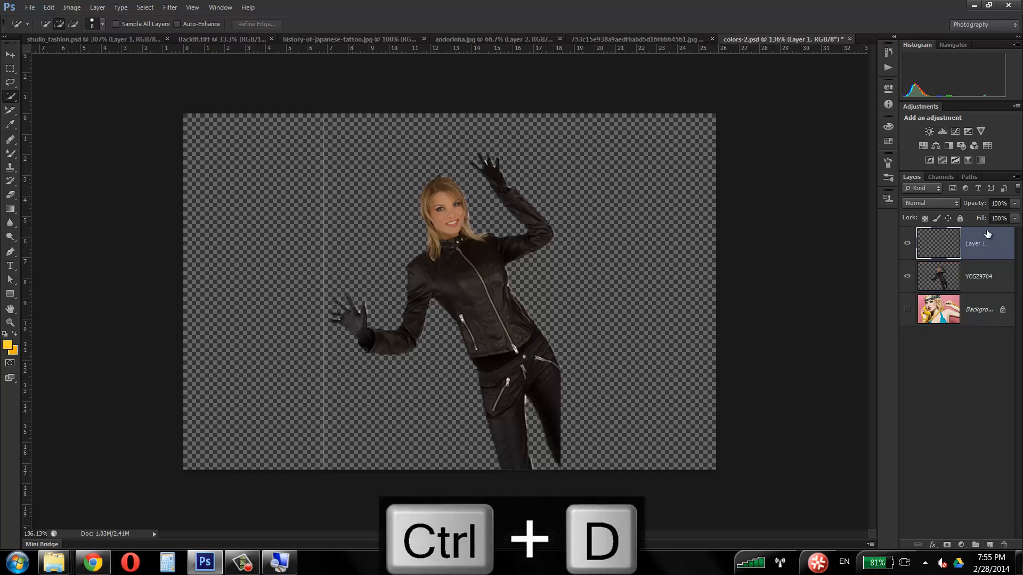
left_click_drag(987, 233, 965, 288)
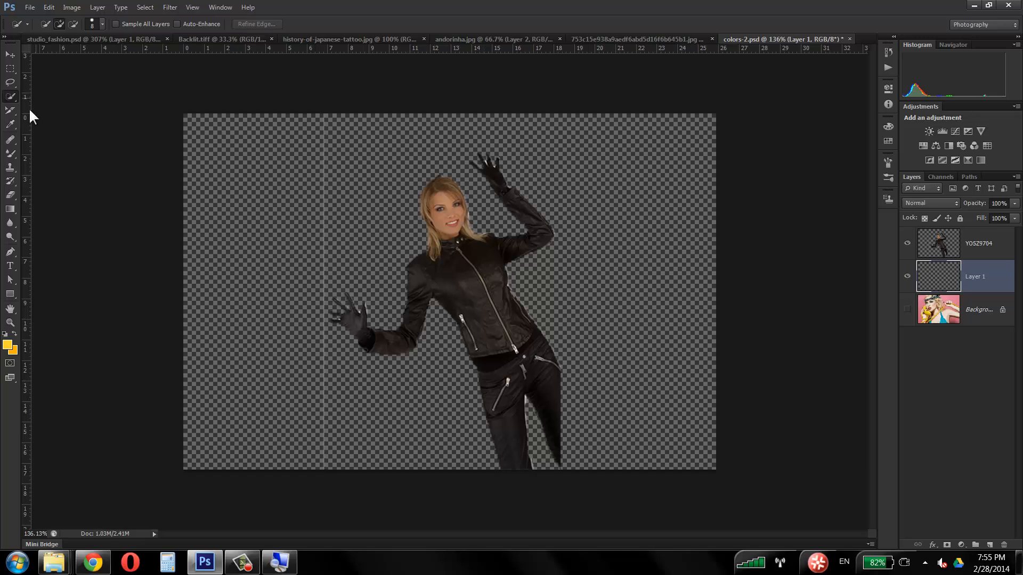
Step: Erase the thin vertical line left beside the woman on the YO5Z9704 layer with the Eraser tool
left_click(10, 195)
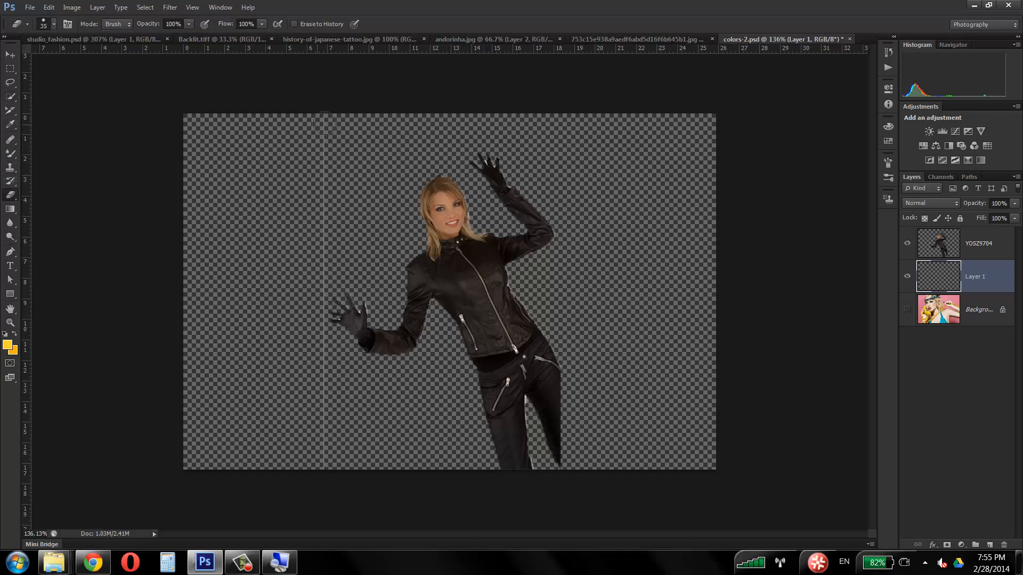
left_click(959, 251)
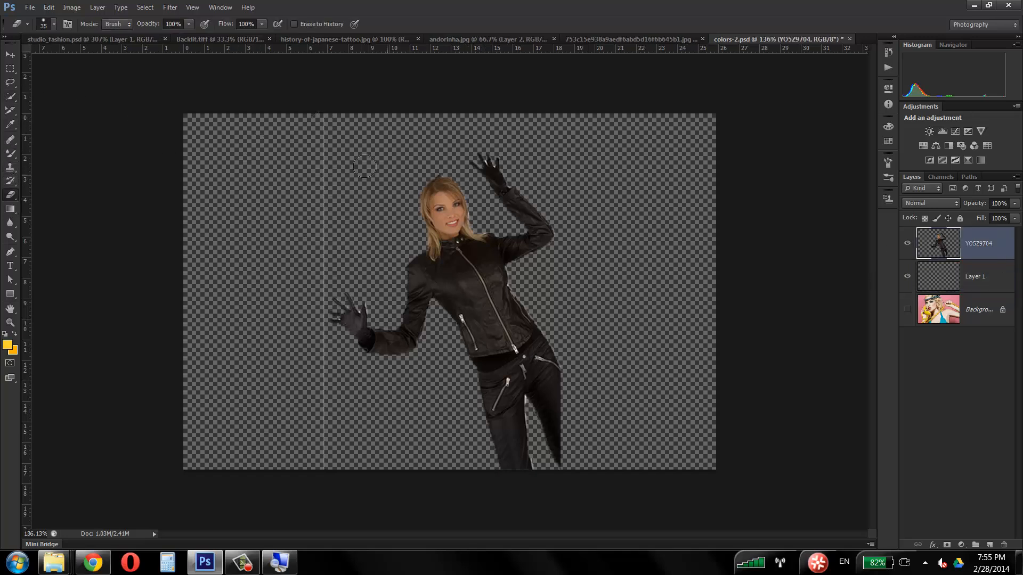
left_click(318, 248)
left_click_drag(320, 462, 324, 489)
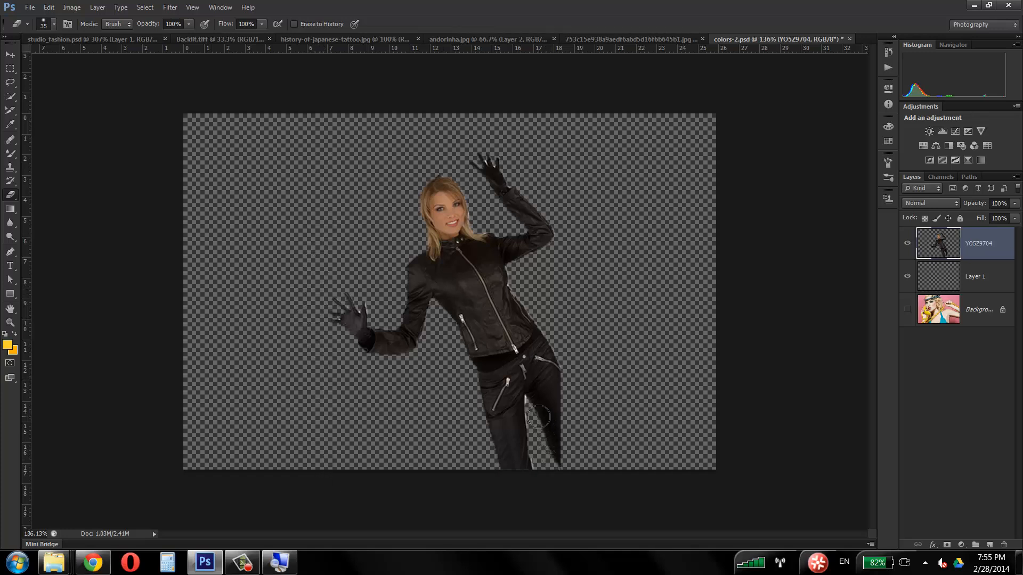
Step: Start Puppet Warp on the cut-out woman and check the mesh density options, keeping Normal
left_click(10, 54)
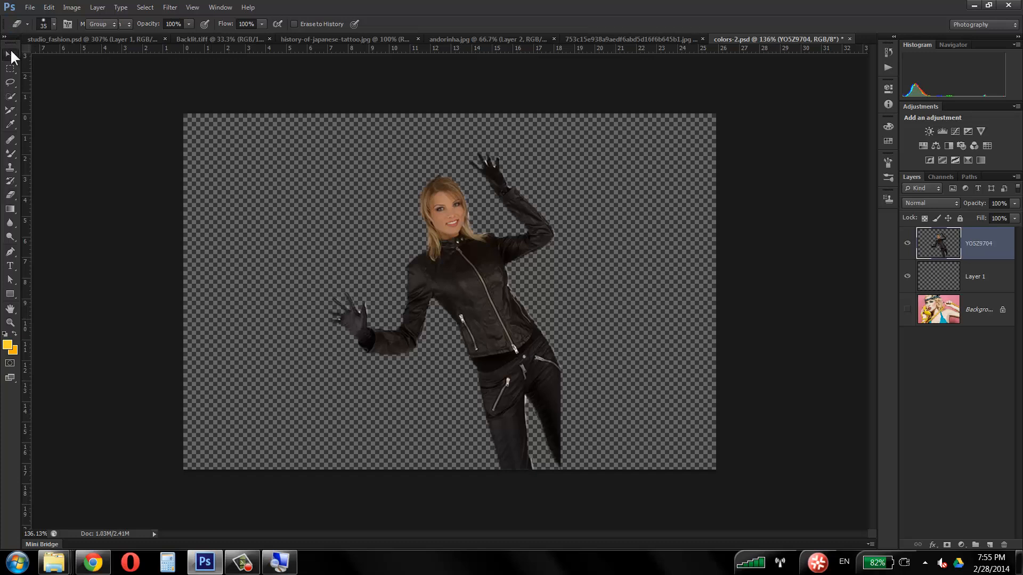
left_click(49, 8)
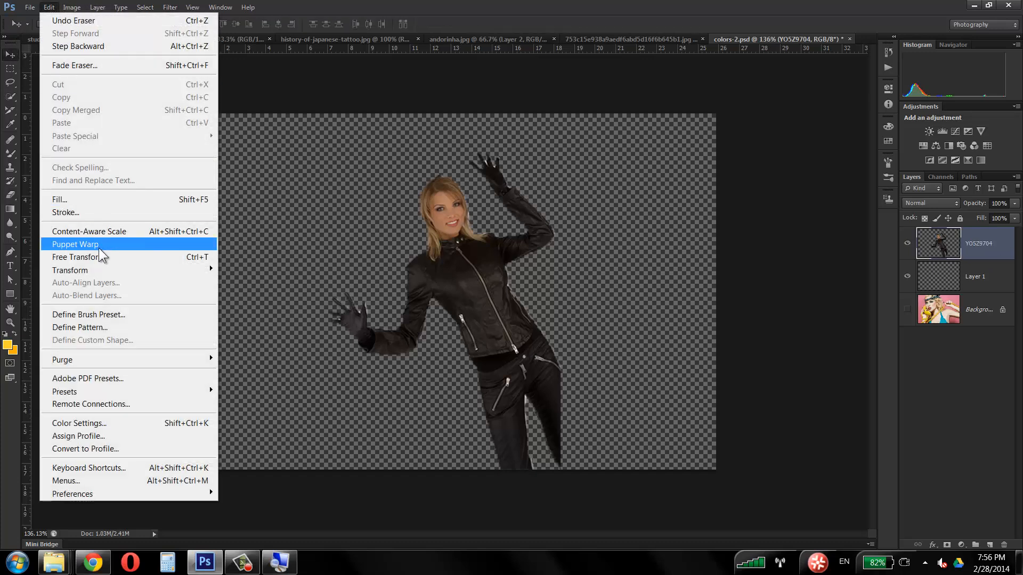
key("Escape")
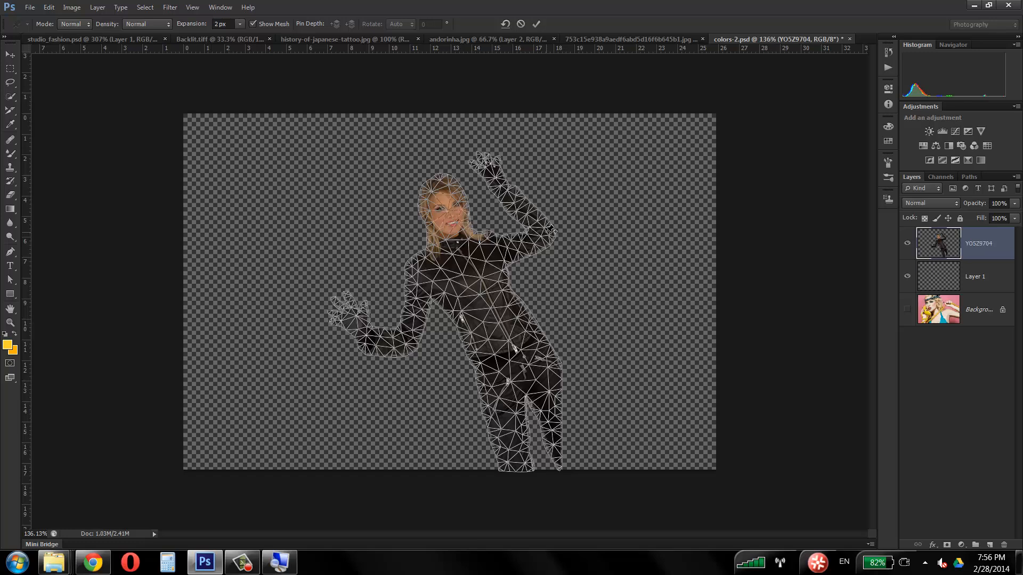
left_click(158, 23)
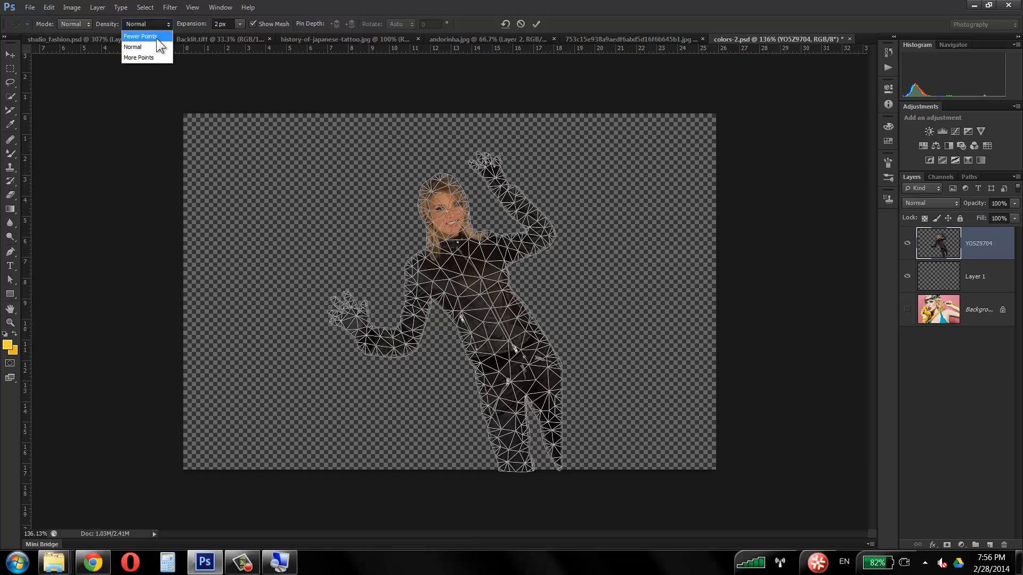
left_click(280, 1)
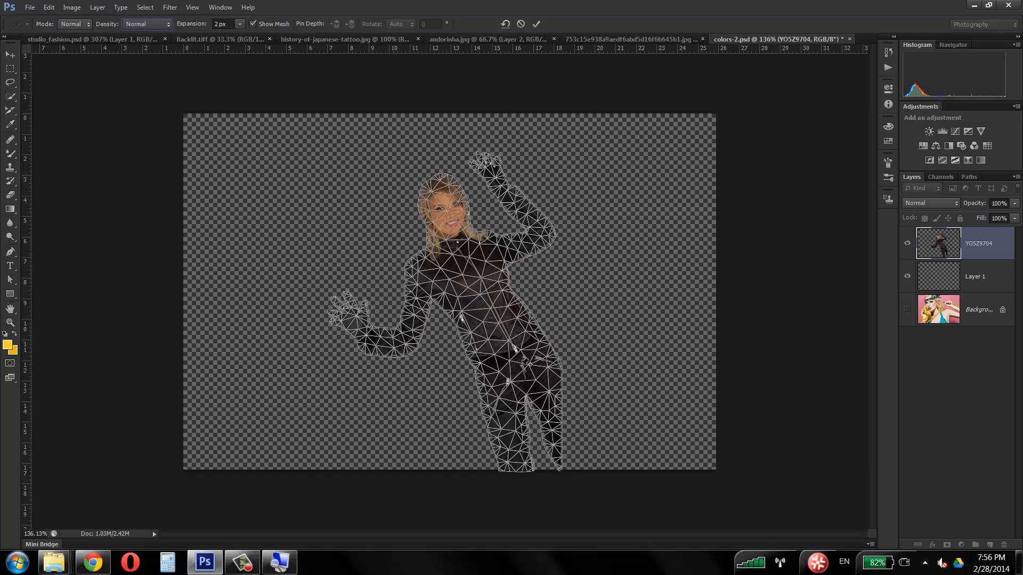
Step: Place Puppet Warp pins on the woman's crotch and both legs, keeping the warp open
left_click(524, 378)
key("F9")
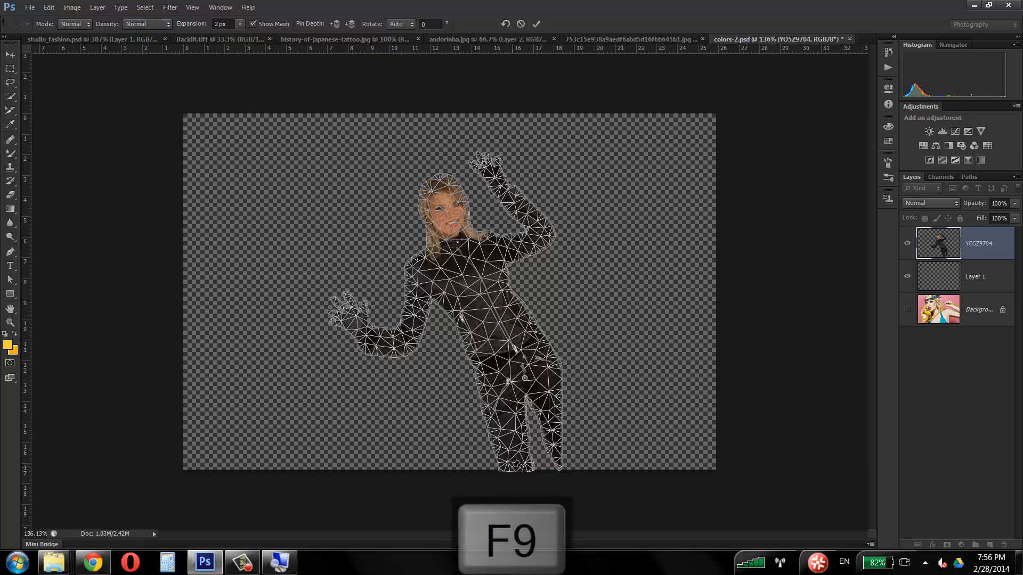
left_click(510, 467)
left_click(554, 413)
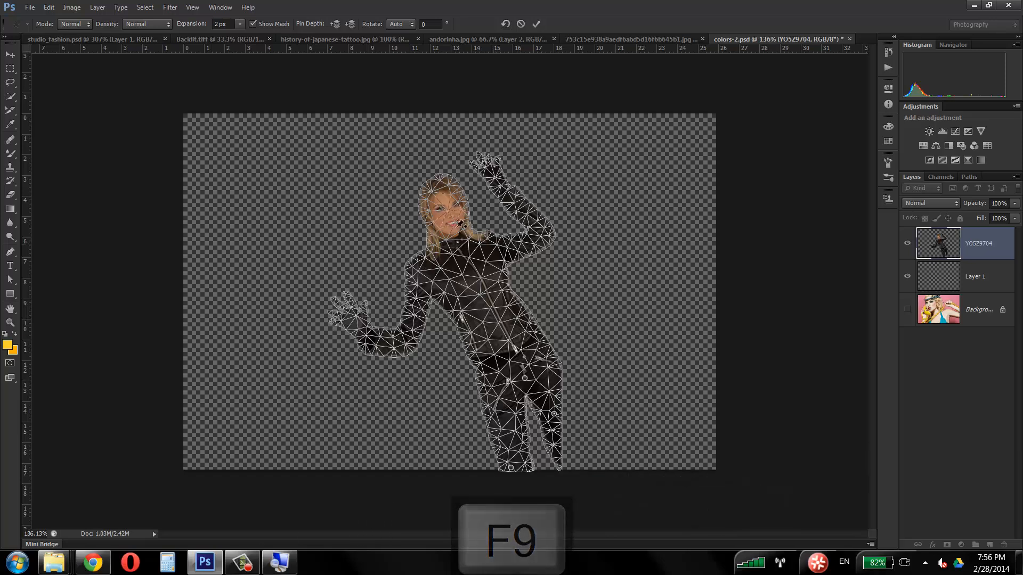
left_click(17, 322)
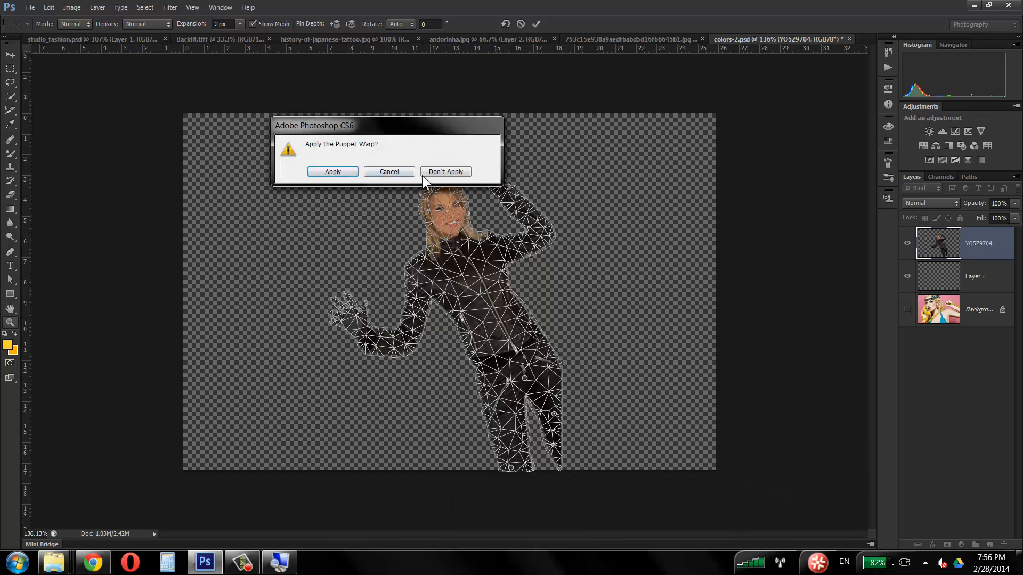
key("Escape")
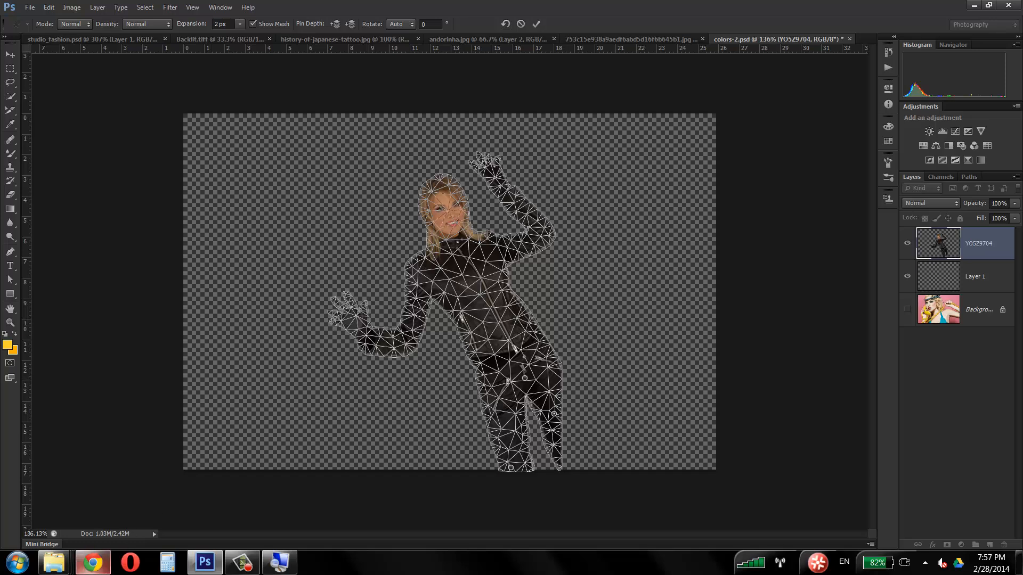
Step: Magnify the screen to 200% with Magnifier and pin the woman's shoulders, head, face, neck and both sides of her hips
left_click(280, 562)
left_click(725, 185)
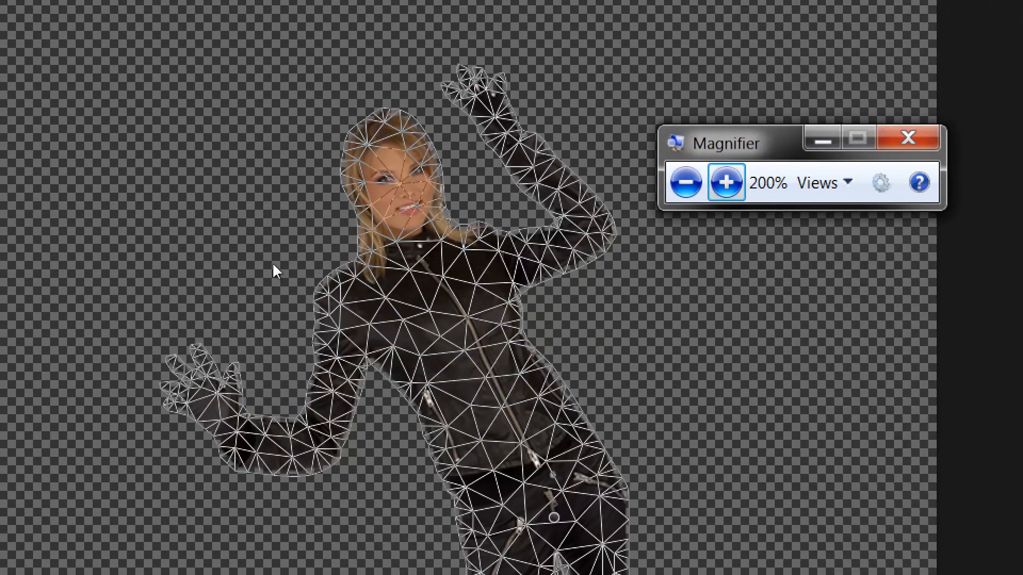
left_click(493, 261)
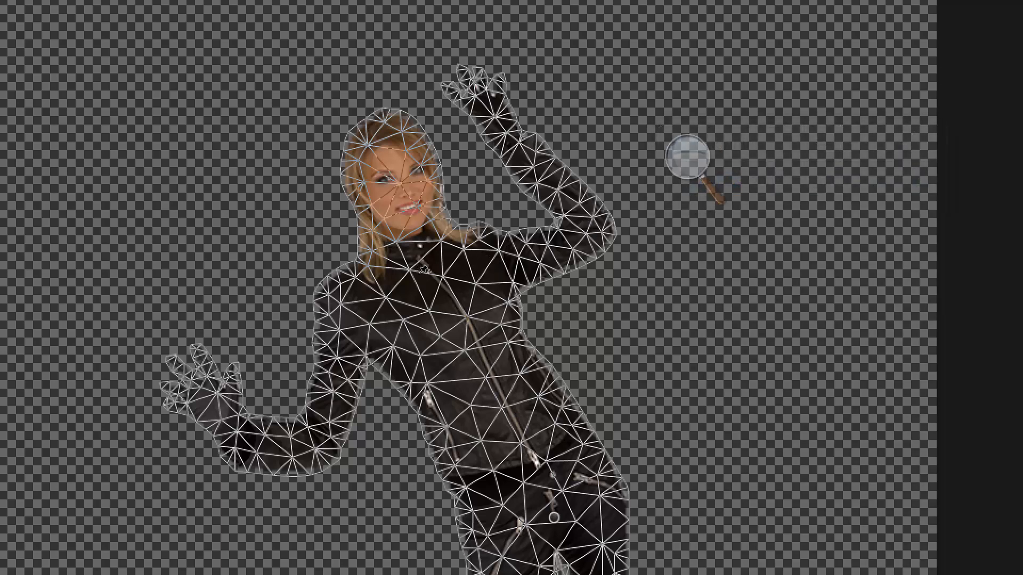
left_click(342, 300)
left_click(497, 264)
left_click(384, 131)
left_click(399, 185)
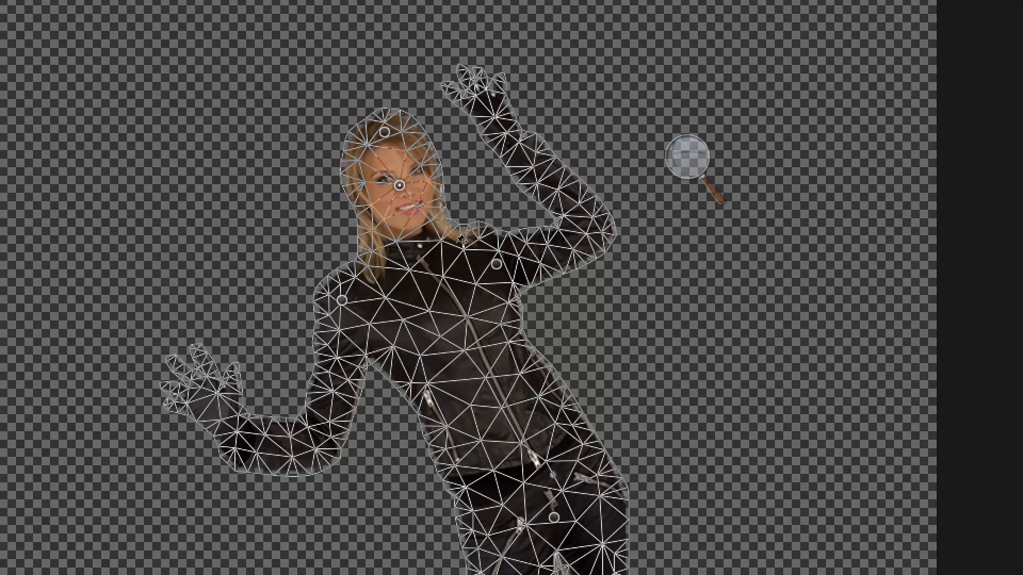
left_click(416, 239)
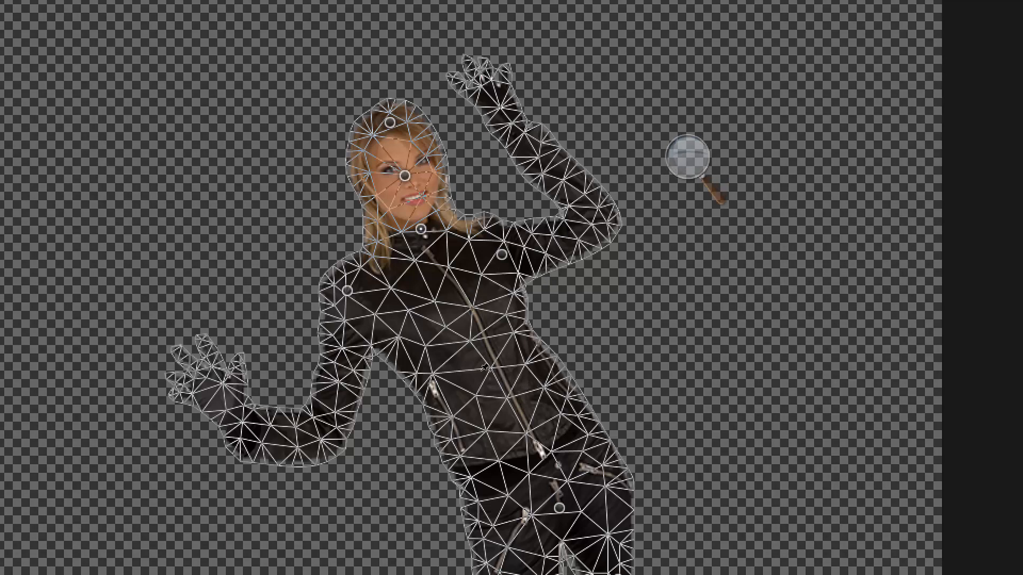
left_click(466, 495)
left_click(582, 436)
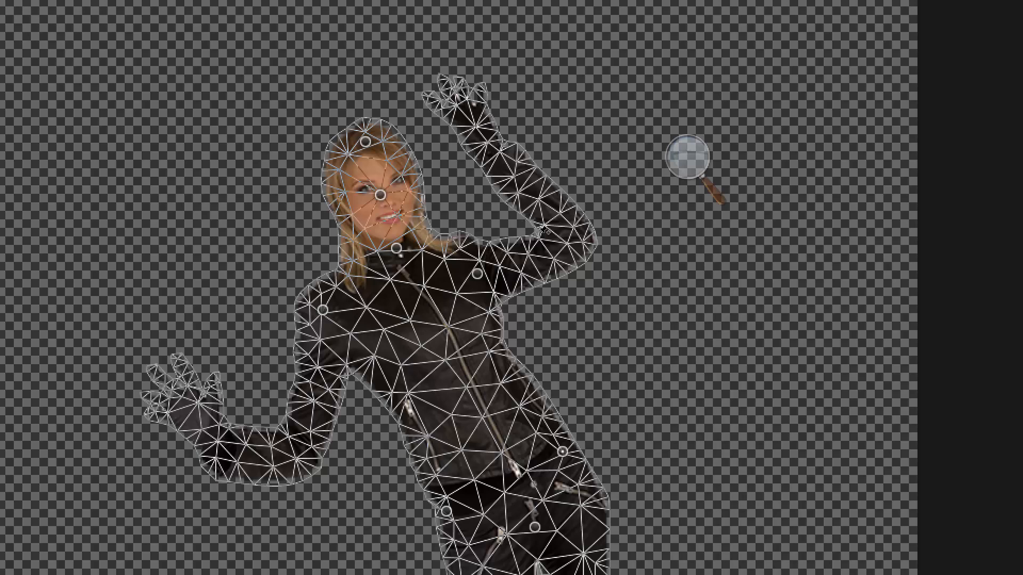
Step: Place pins on both elbows, forearms and hands, and one in the middle of the torso
left_click(569, 245)
left_click(496, 158)
left_click(461, 106)
left_click(303, 443)
left_click(216, 448)
left_click(180, 406)
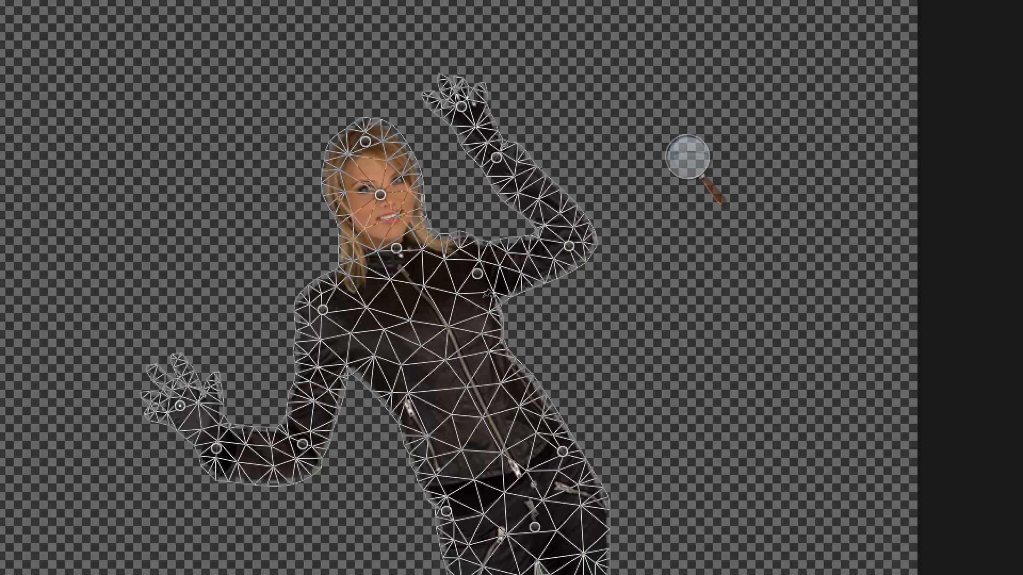
left_click(460, 379)
Step: Bend the woman's lower arm upward by raising its wrist and hand pins
mouse_move(180, 405)
left_mouse_down()
mouse_move(172, 440)
mouse_move(174, 406)
left_mouse_up()
left_click_drag(215, 448, 218, 415)
left_click_drag(368, 325, 347, 320)
left_click_drag(174, 406, 189, 354)
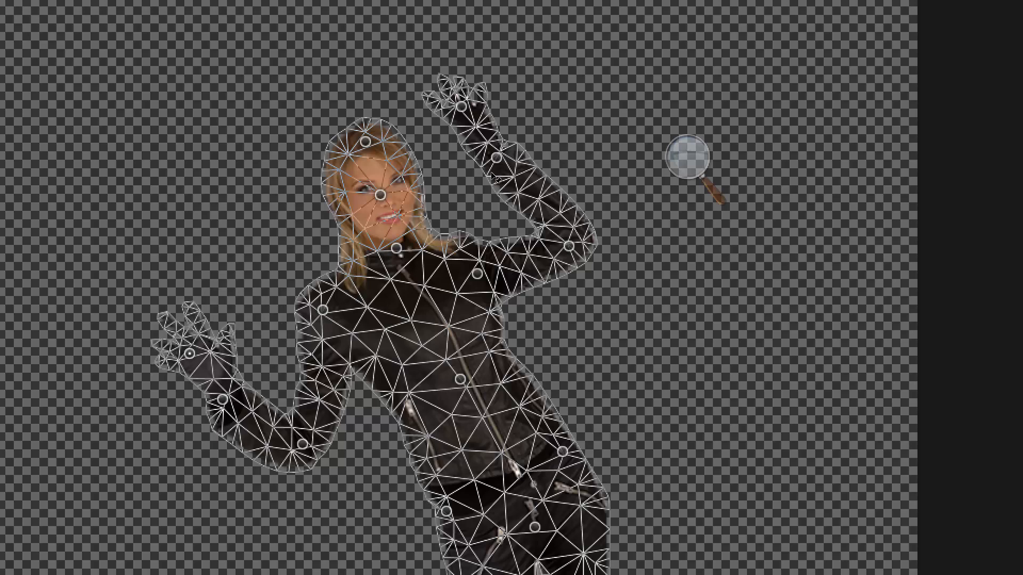
Step: Swing the raised forearm and hand outward, away from the head, and adjust the elbow to straighten the arm
left_click_drag(491, 172, 528, 183)
left_click_drag(498, 103, 549, 82)
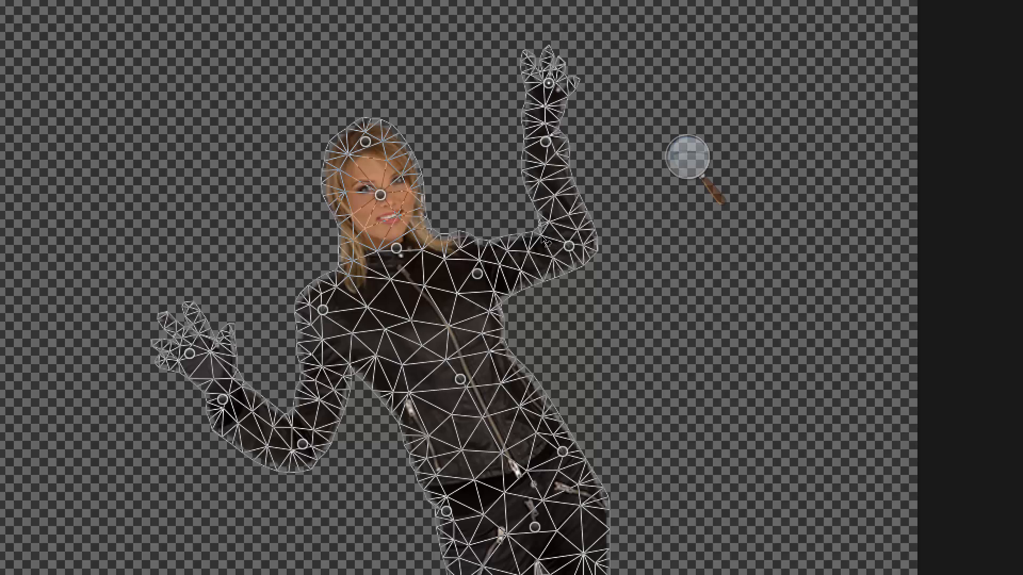
left_click_drag(569, 246, 565, 234)
left_click_drag(545, 142, 544, 143)
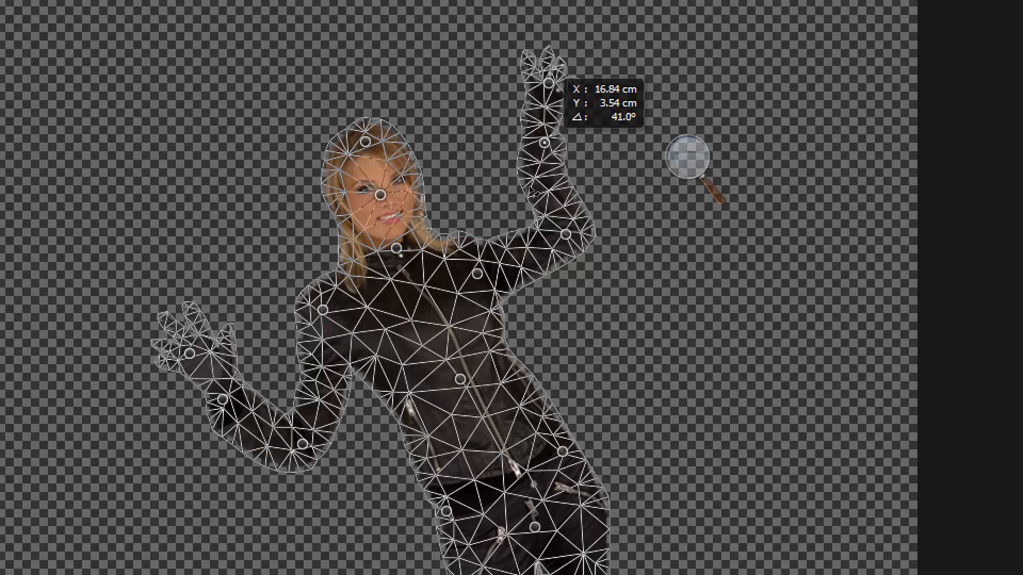
left_click_drag(530, 190, 540, 191)
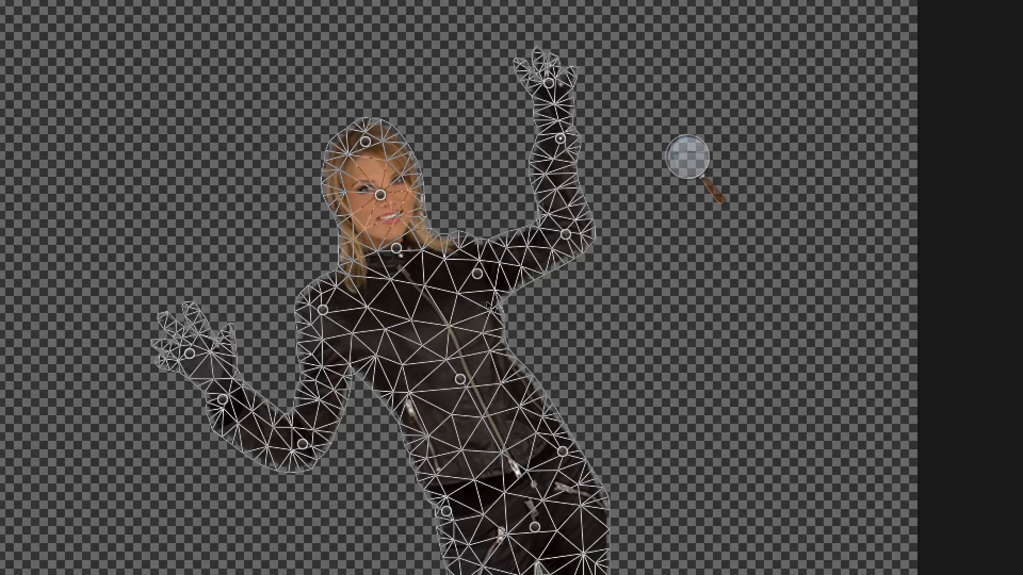
Step: Reshape the waist and hips by shifting the torso and hip pins and adding pins along both sides
left_click_drag(460, 379, 471, 378)
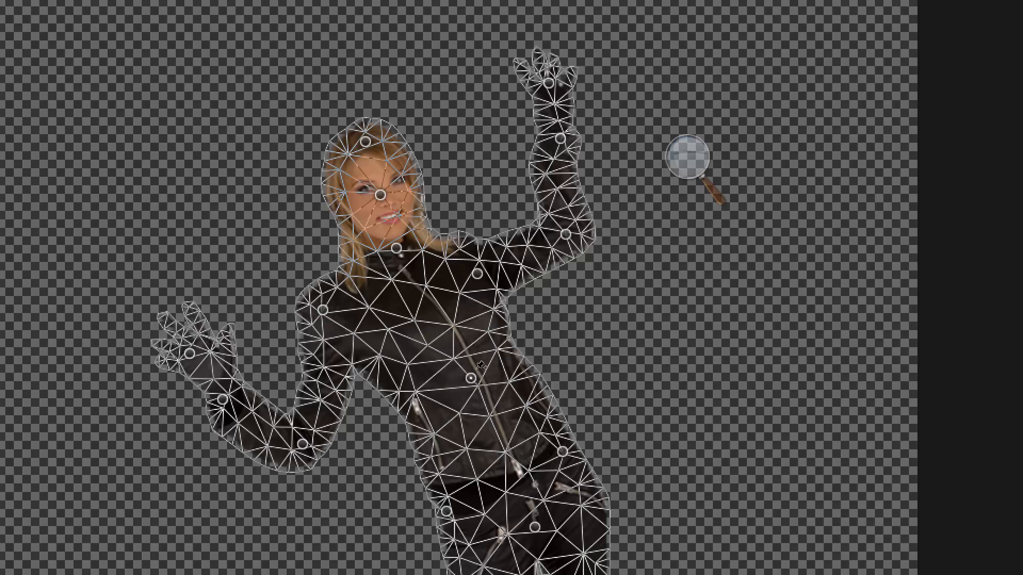
left_click_drag(446, 512, 453, 506)
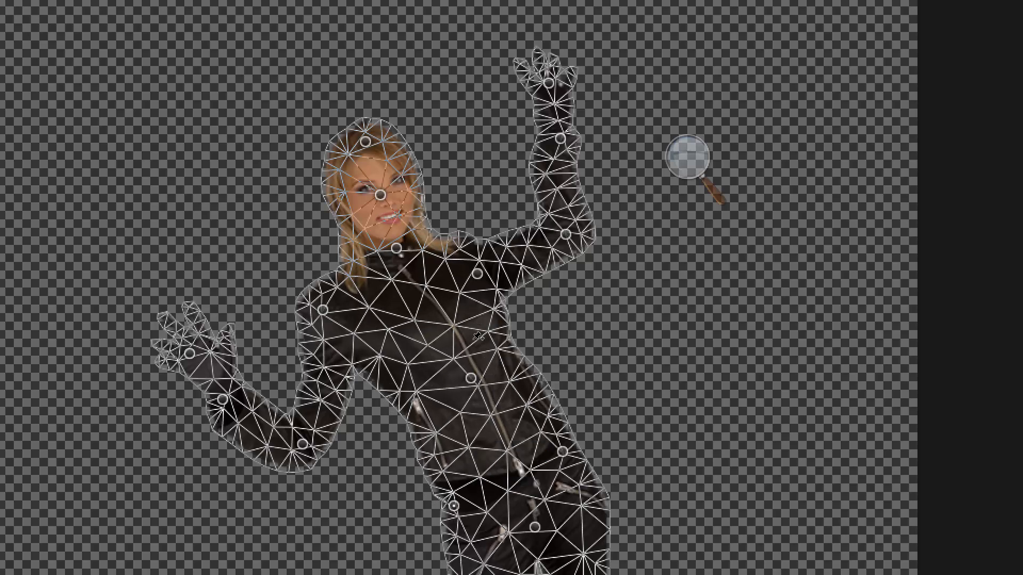
left_click_drag(430, 448, 439, 447)
left_click_drag(395, 393, 399, 395)
left_click_drag(540, 381, 542, 380)
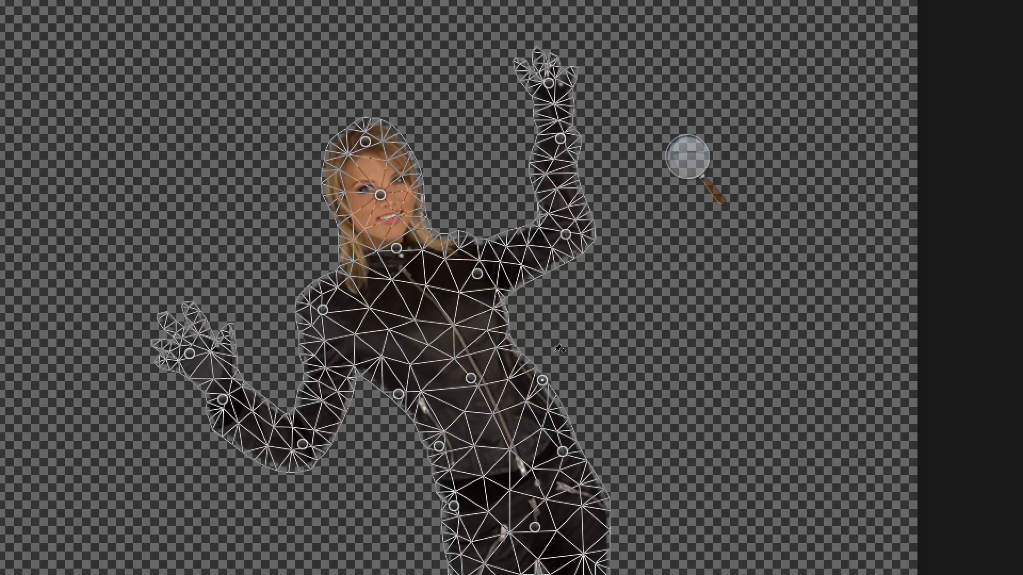
left_click_drag(579, 462, 565, 442)
left_click_drag(541, 335, 543, 334)
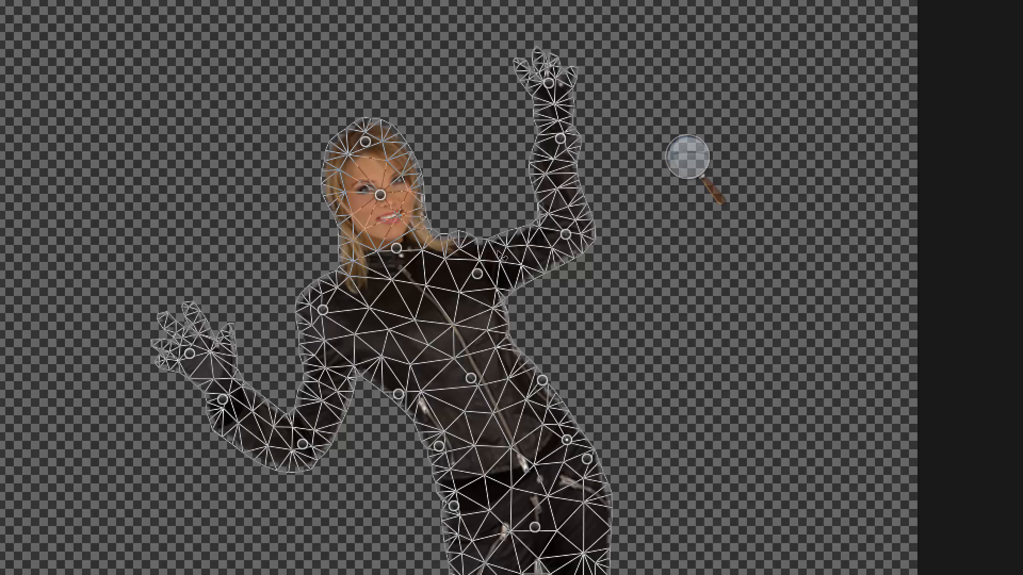
Step: Refine both arms by shifting the raised arm's shoulder, elbow, wrist and hand pins and lifting the lower wrist and hand further
left_click_drag(478, 274, 483, 274)
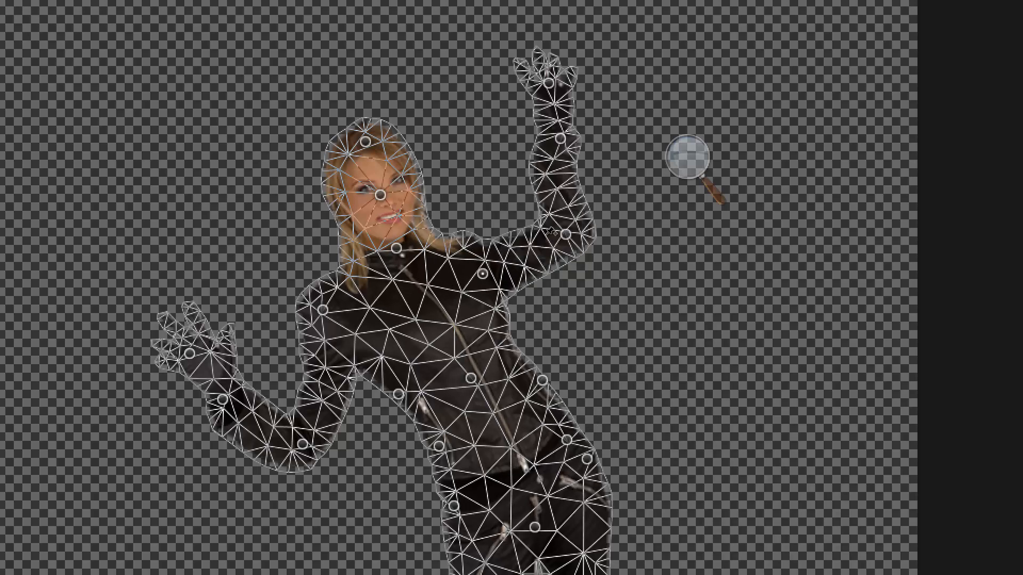
left_click_drag(566, 234, 586, 230)
left_click_drag(560, 138, 576, 135)
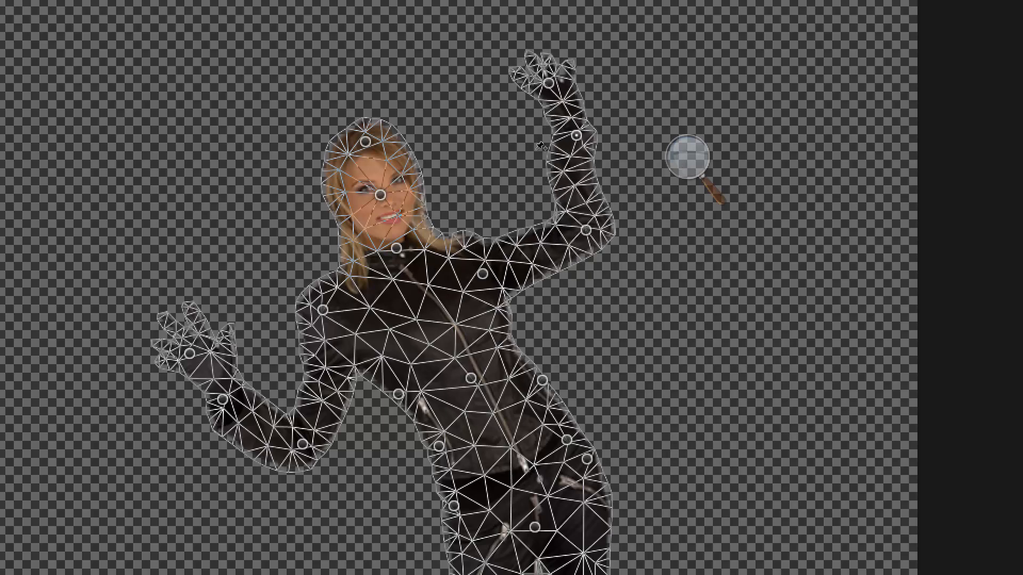
left_click_drag(548, 83, 551, 85)
left_click_drag(544, 155, 525, 154)
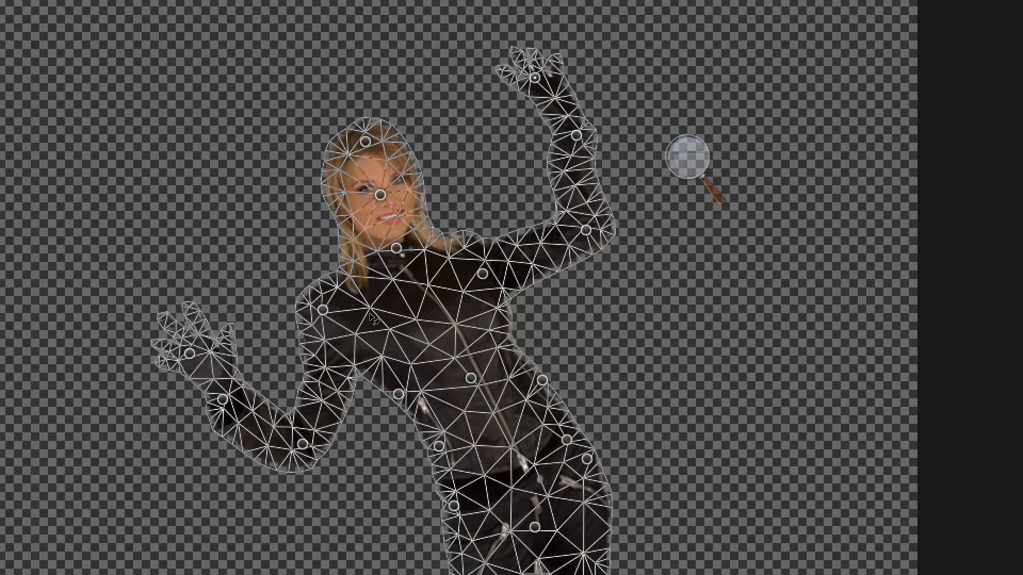
left_click_drag(223, 400, 234, 382)
mouse_move(189, 354)
left_mouse_down()
mouse_move(209, 318)
mouse_move(193, 333)
left_mouse_up()
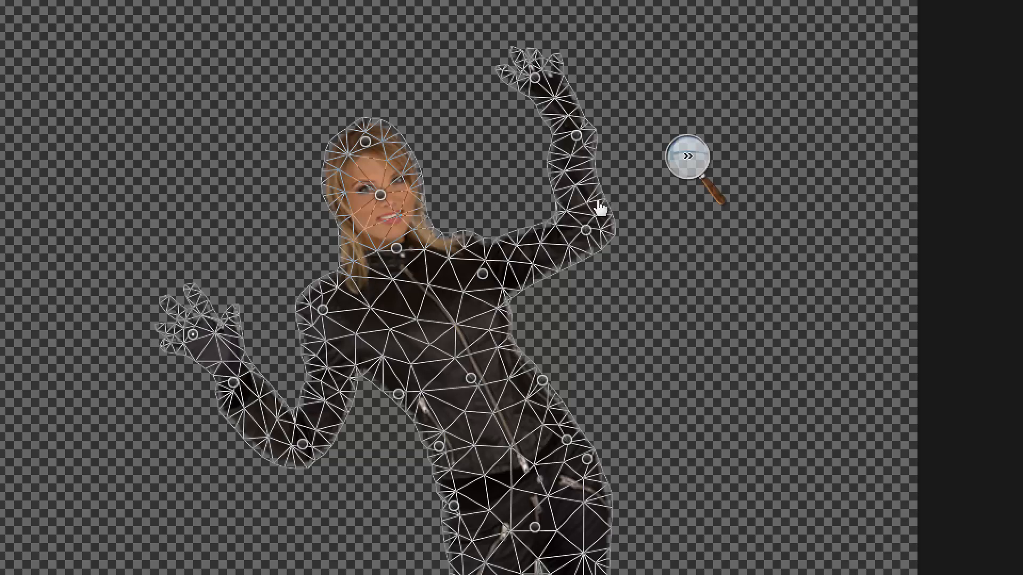
Step: Return the screen magnification to 100%, put Magnifier away, and apply the Puppet Warp to the woman
left_click(689, 157)
left_click(685, 182)
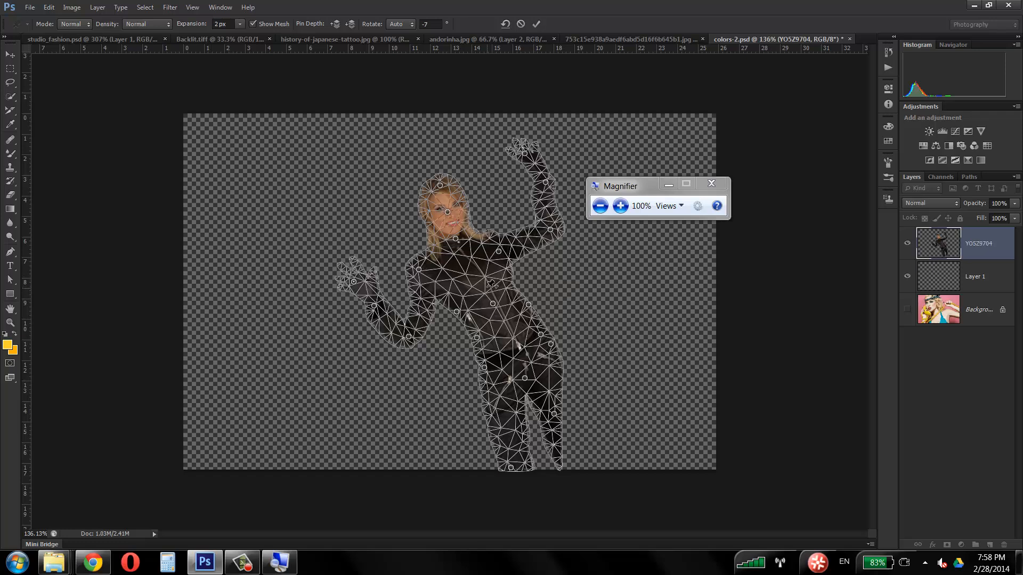
left_click(668, 185)
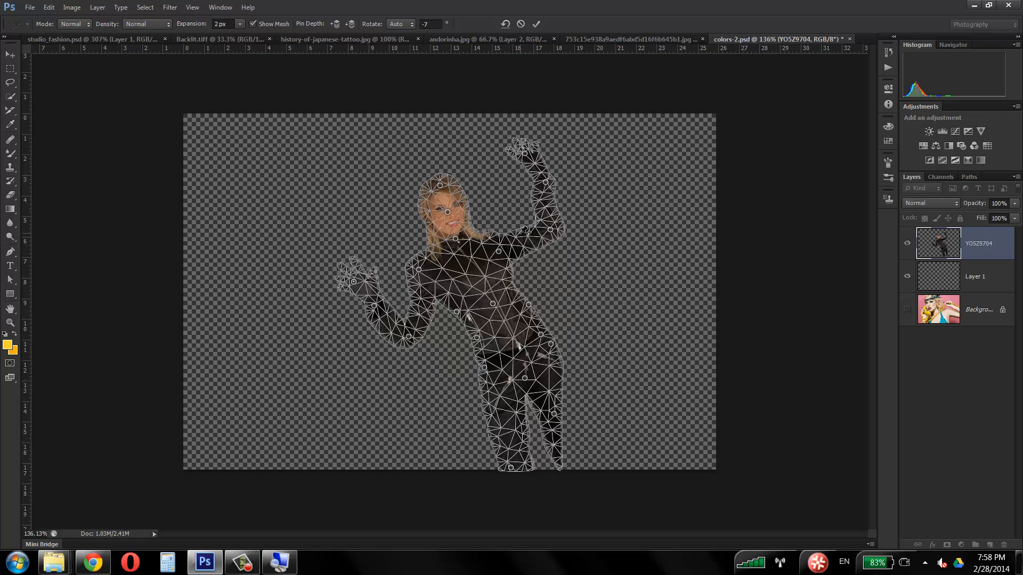
key("Return")
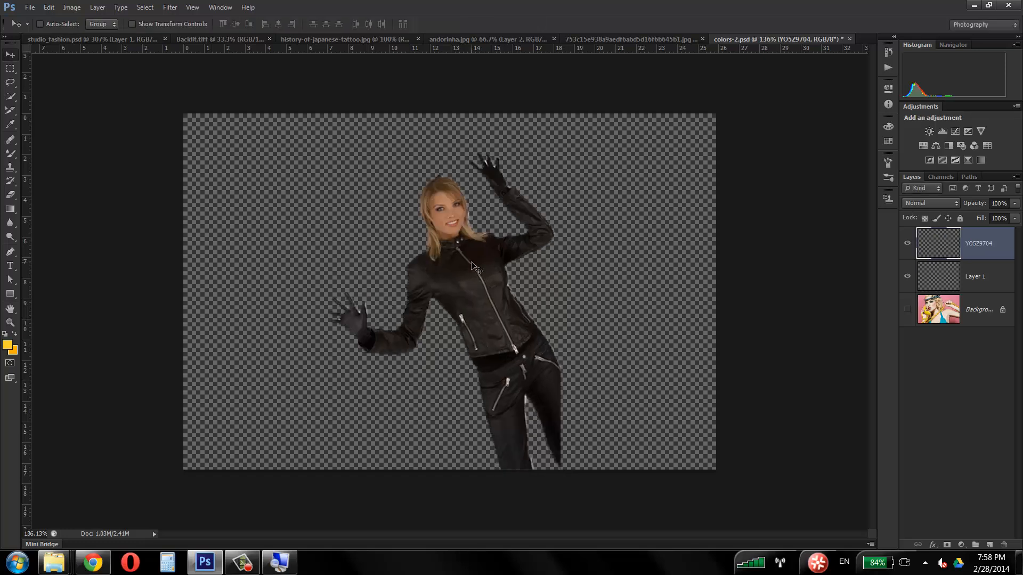
Step: Compare the woman's original and warped poses by repeatedly undoing and redoing the Puppet Warp
key("ctrl+z")
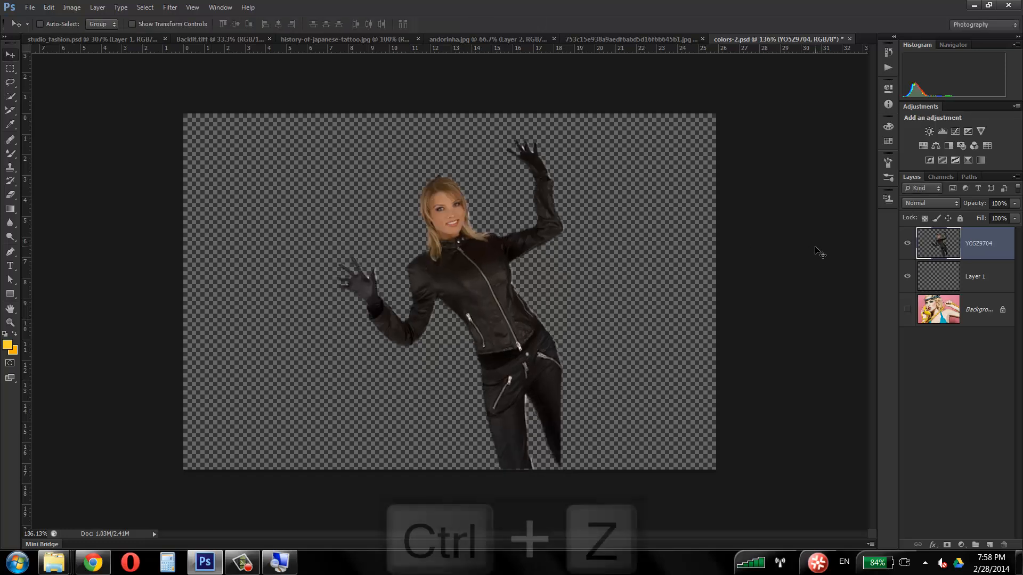
key("ctrl+z")
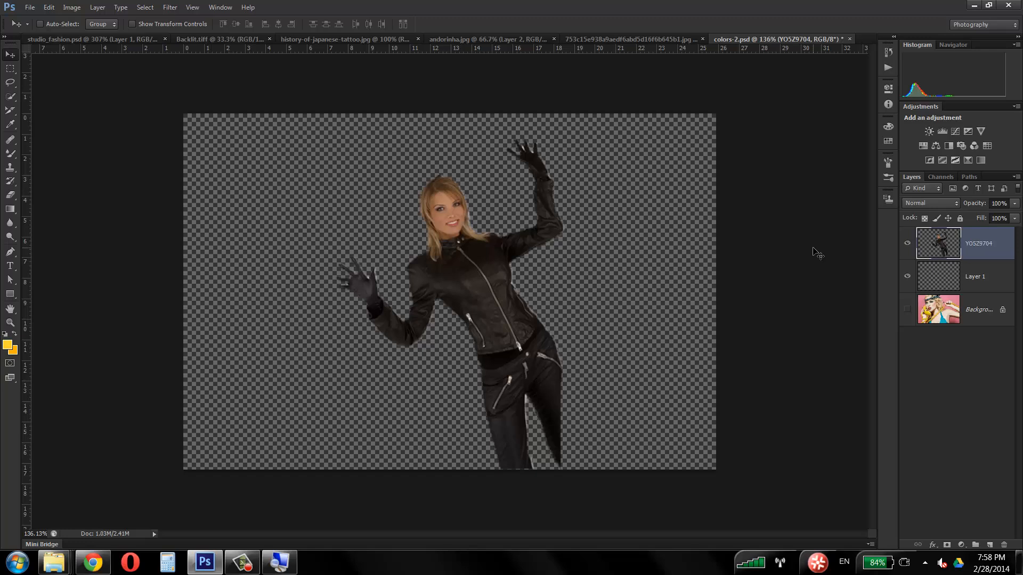
key("ctrl+z")
key("ctrl+z")
key("ctrl+z")
key("ctrl+z")
key("ctrl+z")
key("ctrl+z")
key("ctrl+z")
key("ctrl+z")
key("ctrl+z")
key("ctrl+z")
key("ctrl+z")
key("ctrl+z")
key("ctrl+z")
key("ctrl+z")
key("ctrl+z")
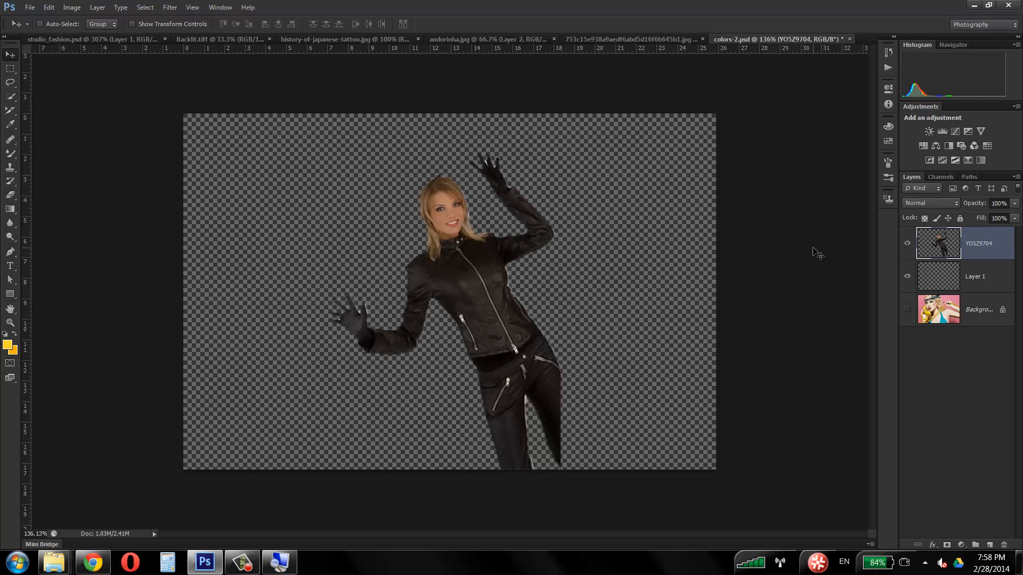
key("ctrl+z")
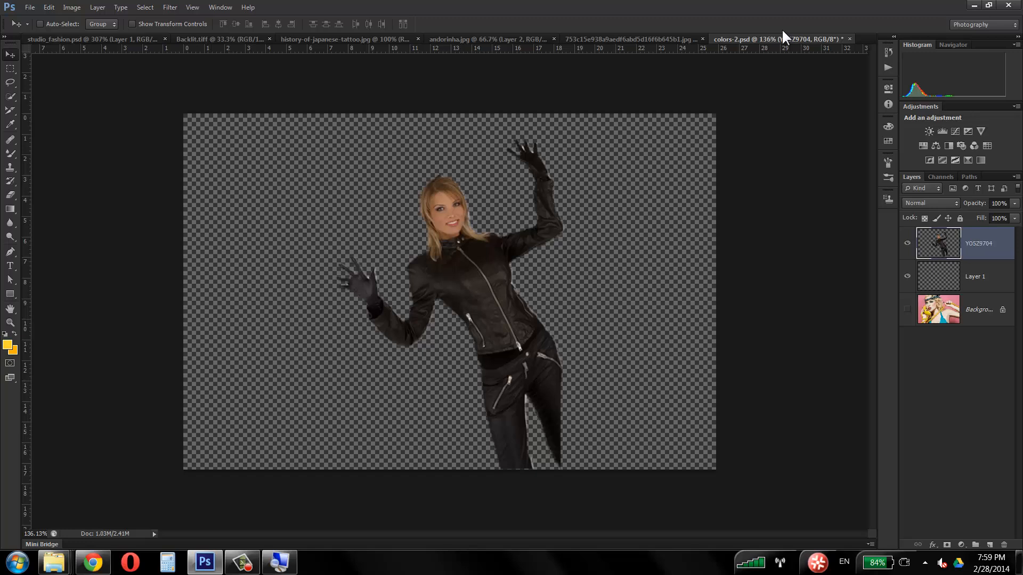
Step: Start Puppet Warp on the swallow tattoo in Layer 1 of studio_fashion.psd
left_click(90, 40)
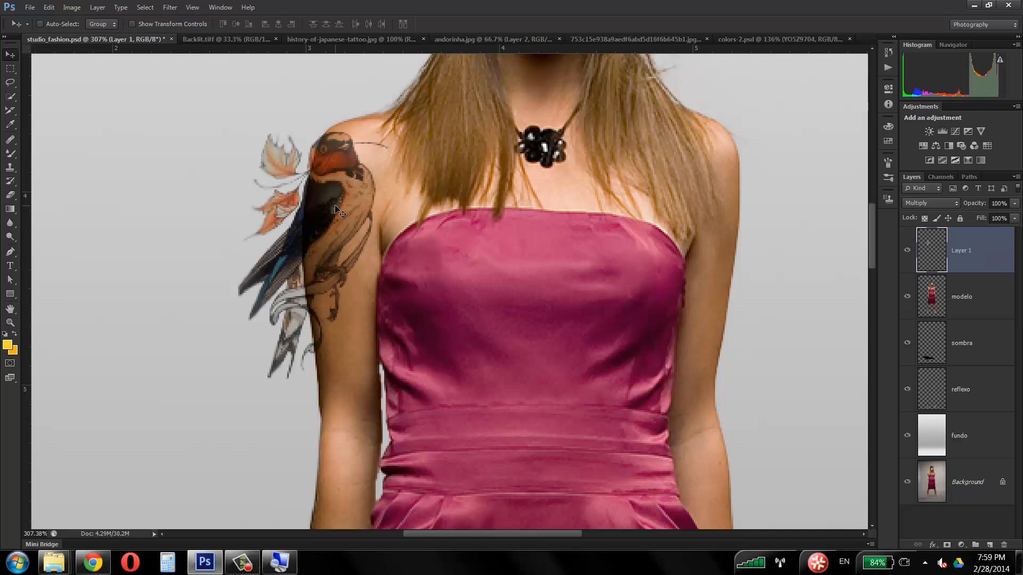
left_click(48, 8)
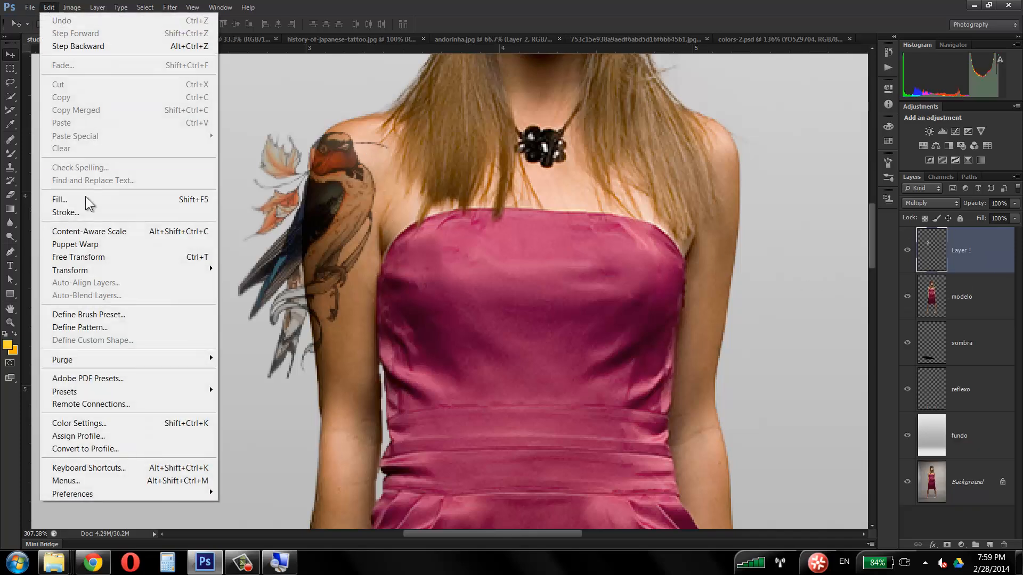
left_click(94, 244)
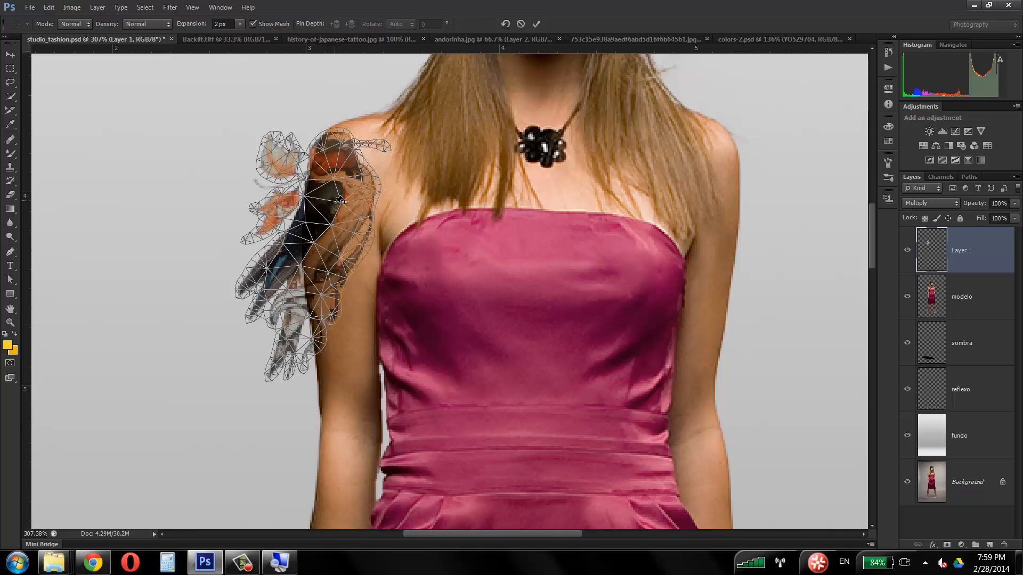
Step: Pin the swallow tattoo's head and tail, and swing the tail inward onto the model's upper arm
left_click(332, 162)
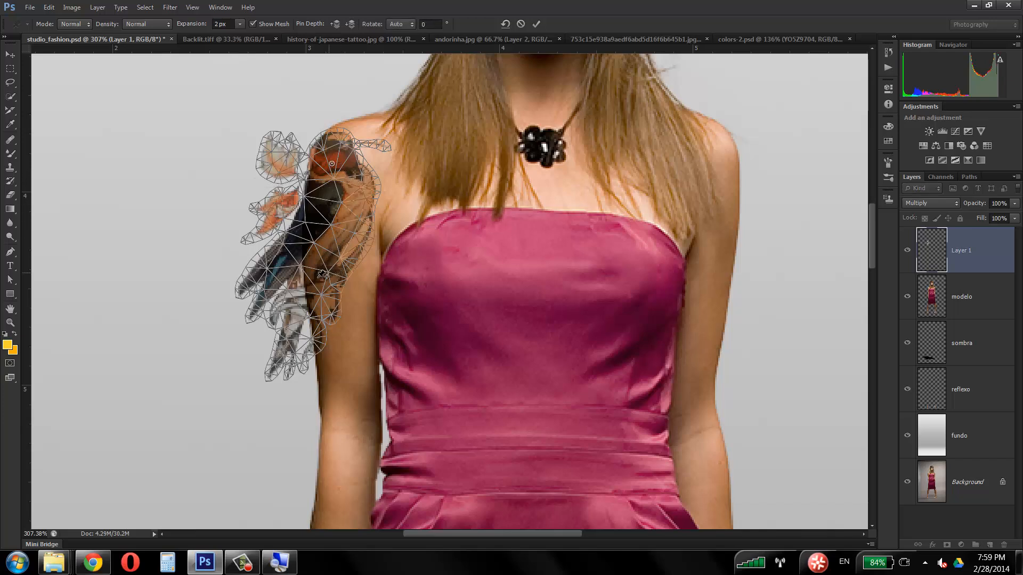
left_click(286, 334)
left_click_drag(292, 339, 334, 345)
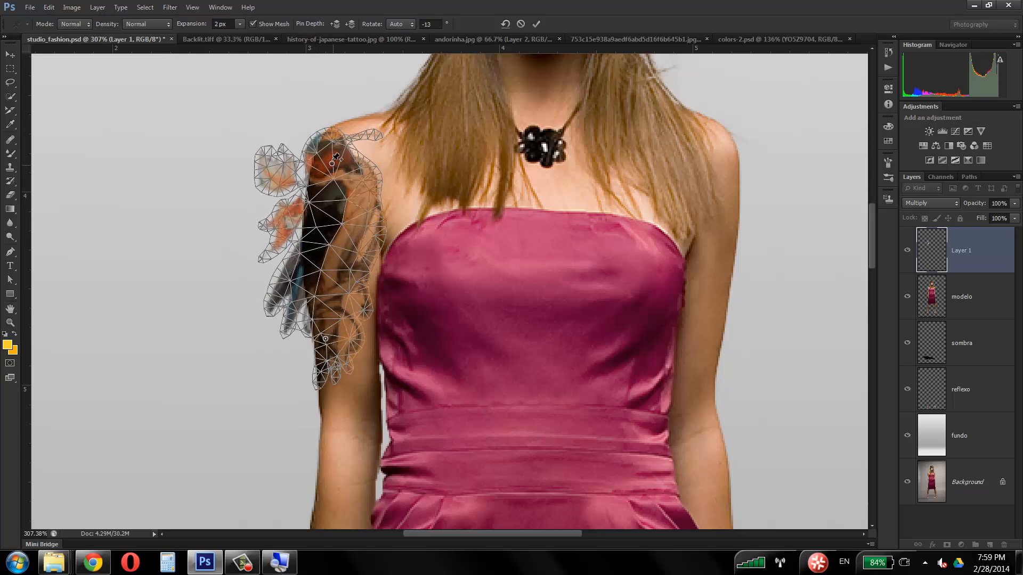
left_click_drag(333, 140, 341, 139)
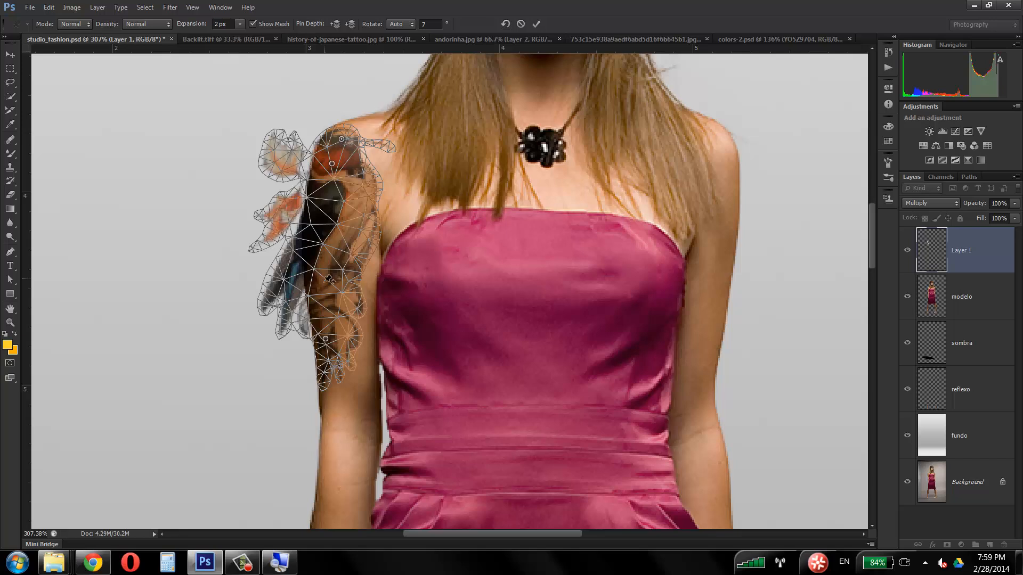
left_click_drag(332, 342, 338, 347)
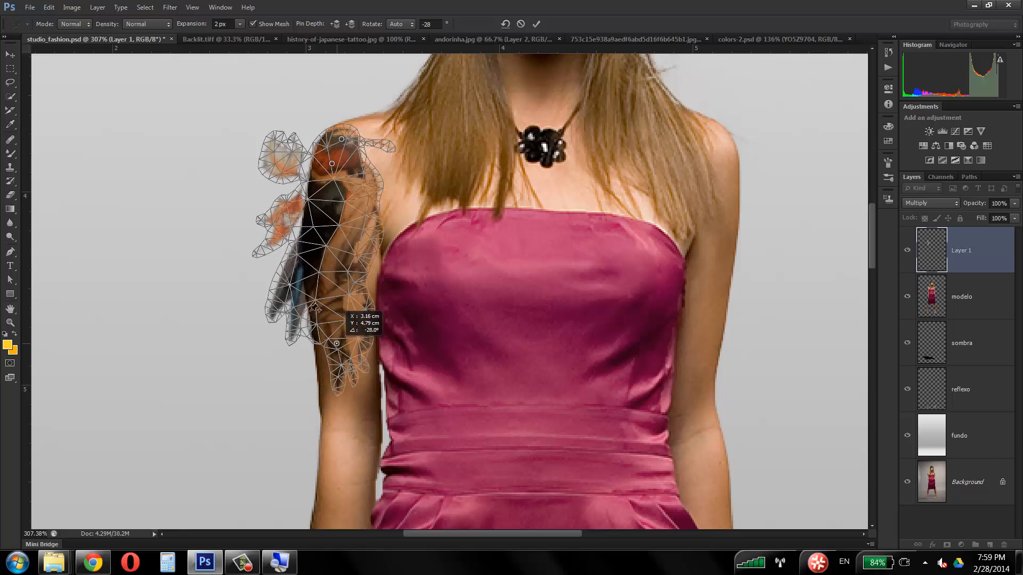
Step: Fine-tune the swallow's body, wing edge and tail tip with additional pins inside the arm's outline, and apply the Puppet Warp
left_click(306, 265)
left_click_drag(308, 266, 310, 265)
left_click(370, 180)
left_click_drag(370, 181, 368, 180)
left_click_drag(349, 240, 346, 238)
left_click(357, 204)
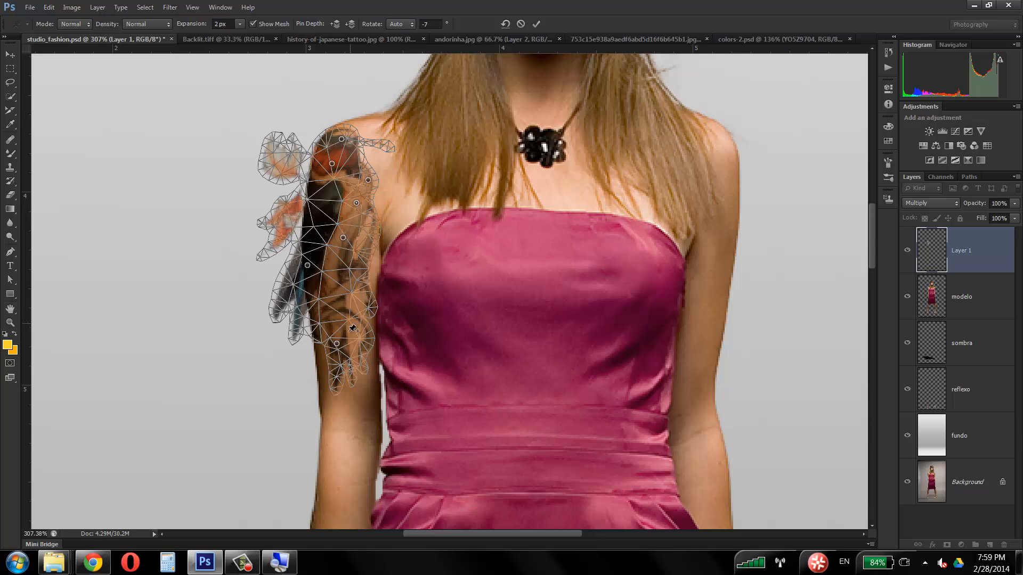
left_click_drag(343, 388, 342, 385)
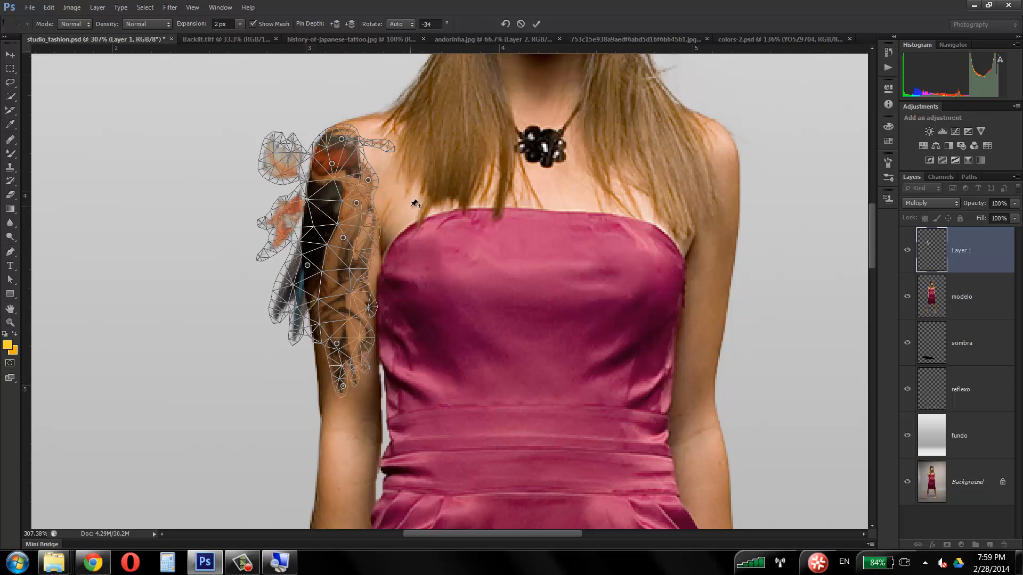
left_click_drag(329, 203, 331, 206)
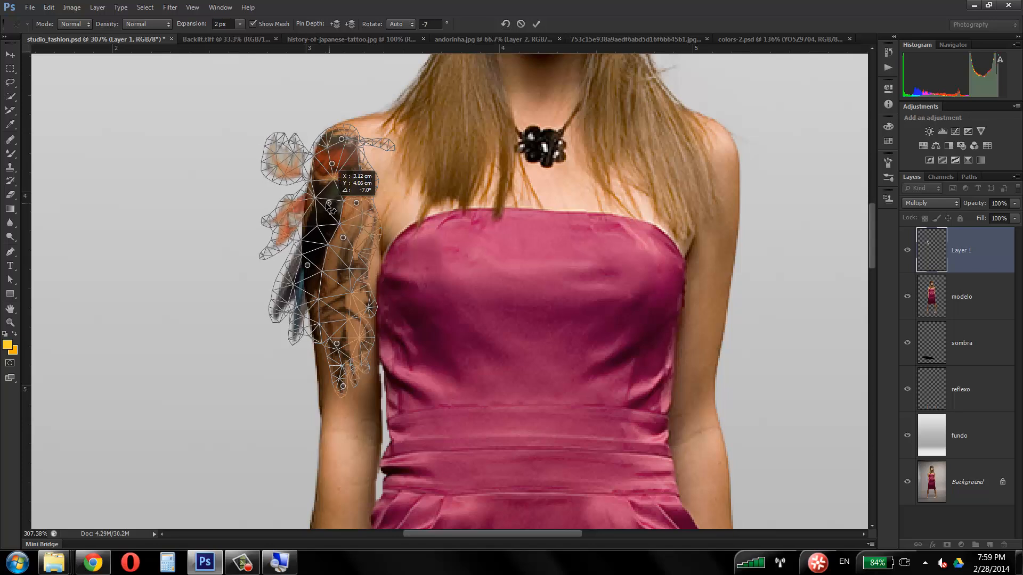
key("F9")
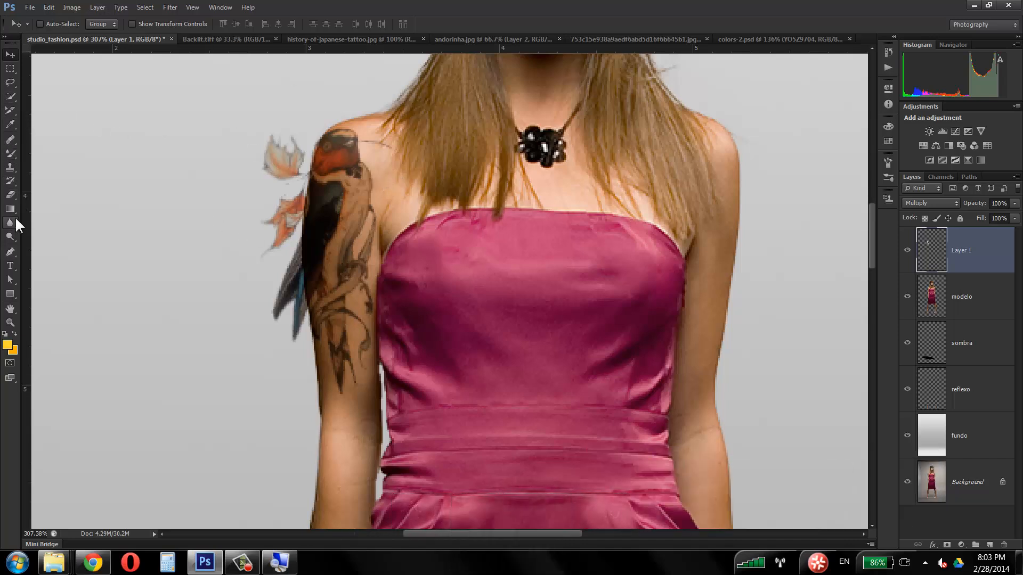
Step: Try erasing the leaves and wing tips that overhang the arm freehand with the Eraser, and undo the erasing
left_click(11, 194)
mouse_move(304, 138)
left_mouse_down()
mouse_move(279, 130)
mouse_move(273, 164)
mouse_move(275, 141)
mouse_move(275, 338)
mouse_move(273, 179)
left_mouse_up()
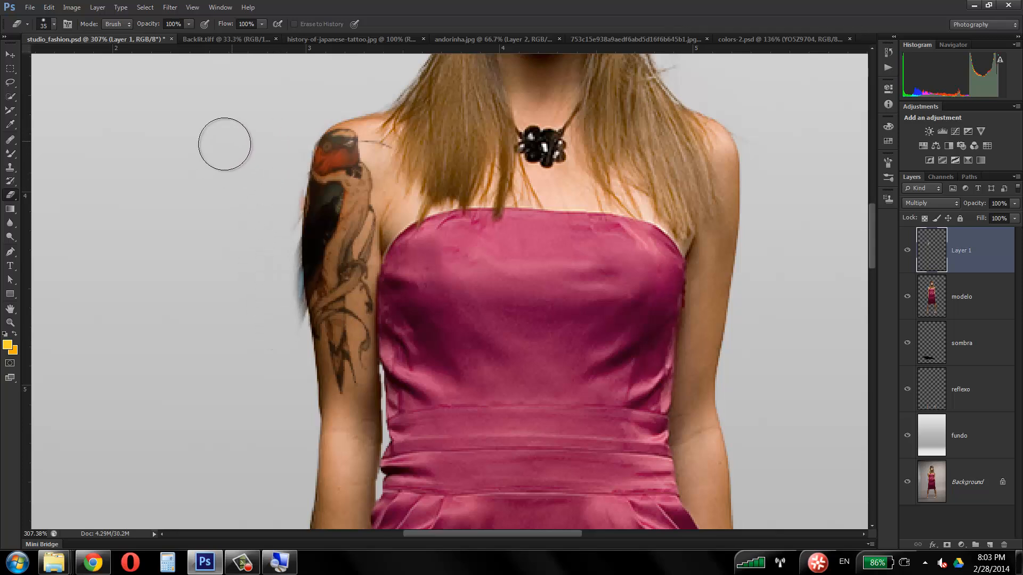
left_click(950, 176)
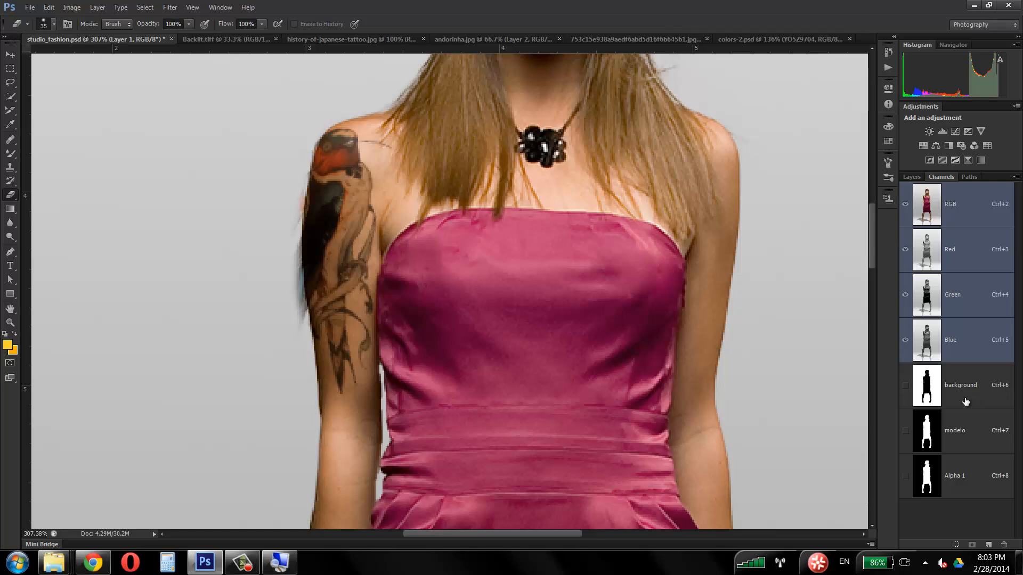
key("ctrl+alt+z")
key("ctrl+alt+z")
key("ctrl+alt+z")
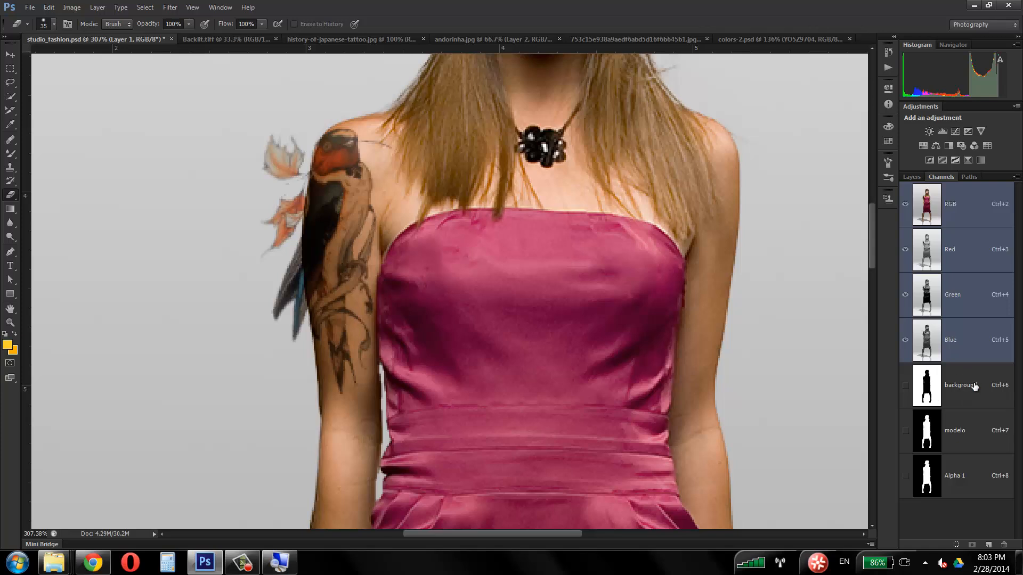
Step: Load the background channel as a selection and erase the overhanging tattoo parts on Layer 1 within it
left_click(144, 7)
left_click(142, 10)
left_click(978, 394, "ctrl")
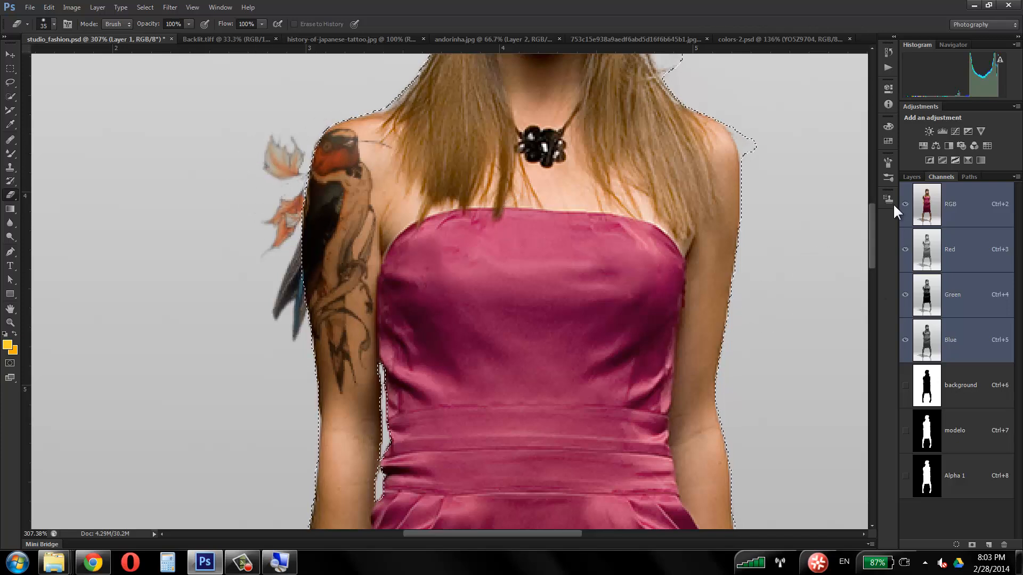
left_click(911, 177)
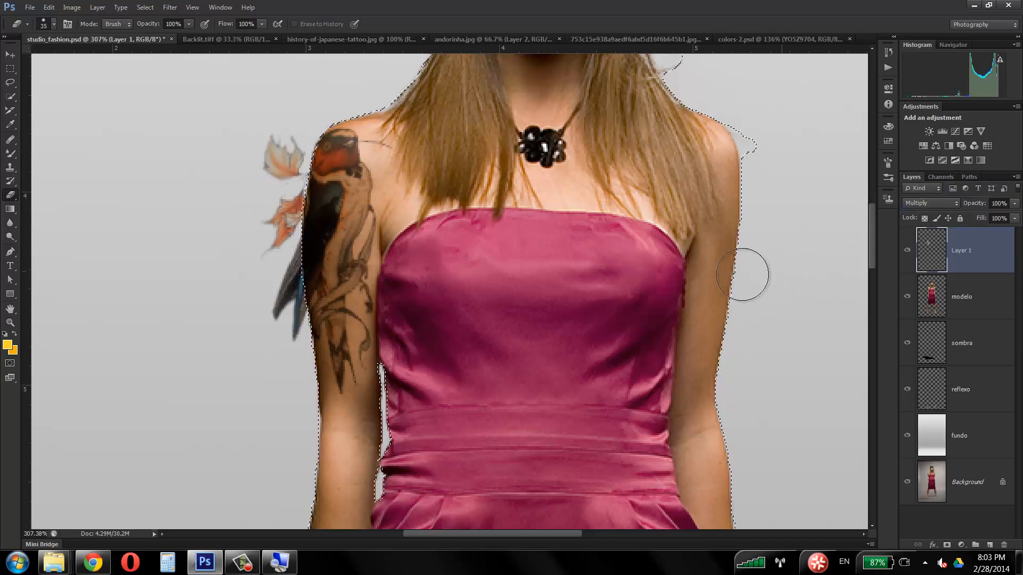
mouse_move(274, 146)
left_mouse_down()
mouse_move(264, 253)
mouse_move(284, 141)
mouse_move(280, 303)
mouse_move(298, 150)
mouse_move(300, 306)
mouse_move(317, 152)
mouse_move(317, 352)
mouse_move(331, 134)
mouse_move(311, 297)
mouse_move(308, 190)
mouse_move(305, 236)
mouse_move(313, 372)
mouse_move(326, 147)
mouse_move(320, 387)
left_mouse_up()
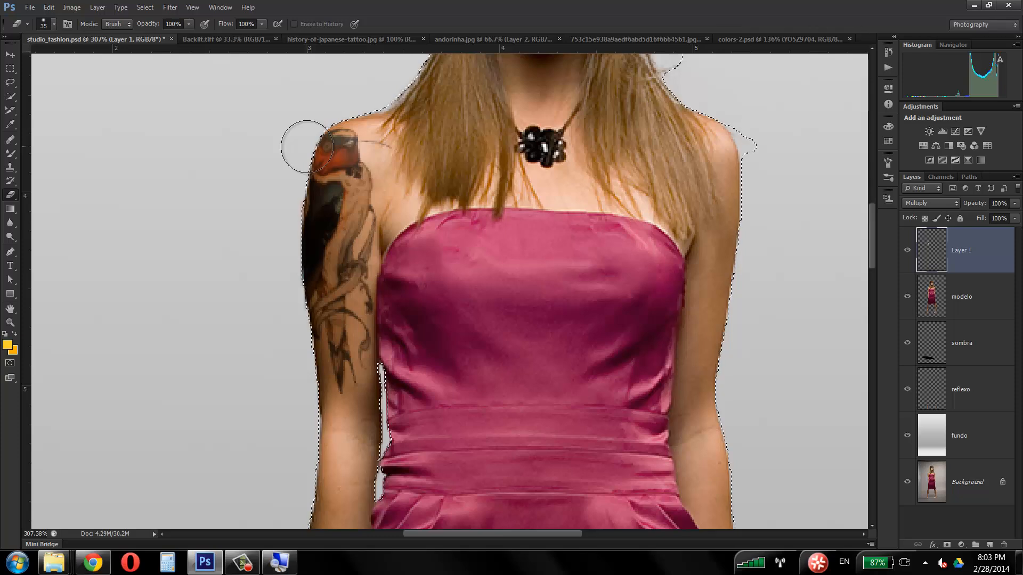
Step: Undo the erasing of the overhanging tattoo parts and remove the selection
key("ctrl+alt+z")
key("ctrl+alt+z")
key("ctrl+alt+z")
key("ctrl+d")
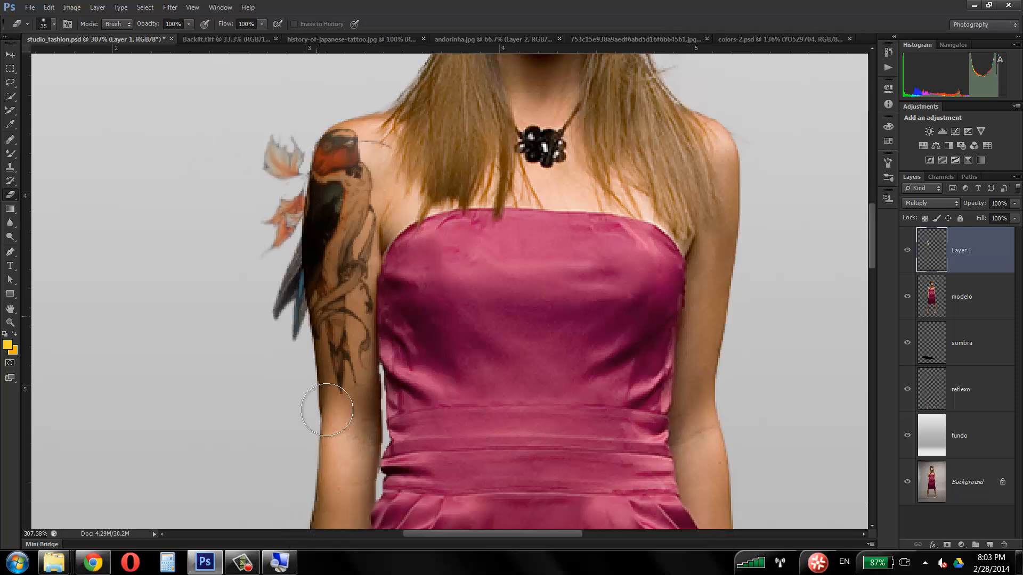
left_click(242, 562)
left_click(907, 491)
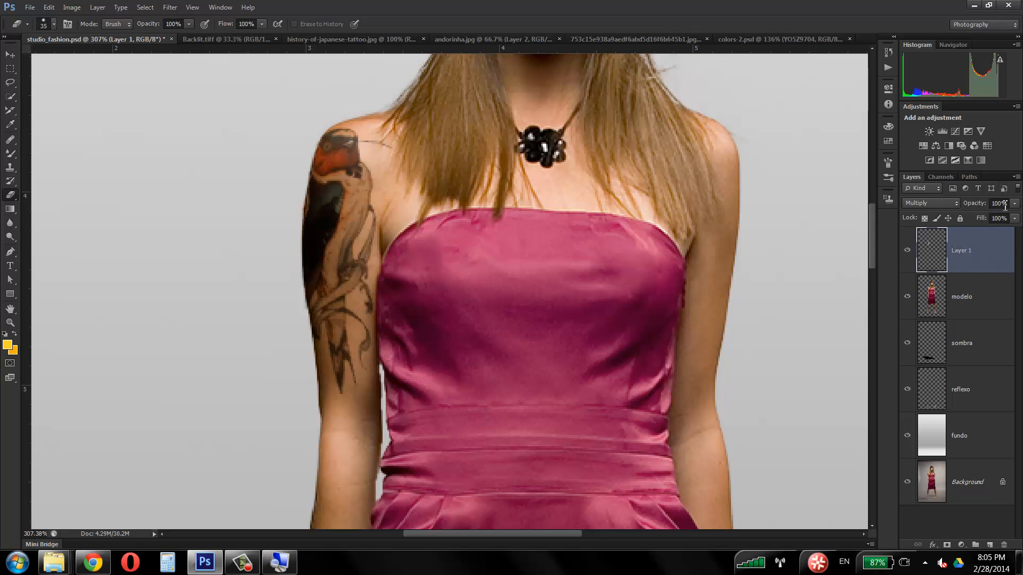
Step: Reduce the opacity of Layer 1 to 80% to blend the tattoo with the model's skin
mouse_move(1014, 203)
left_mouse_down()
mouse_move(1013, 223)
mouse_move(1005, 218)
left_mouse_up()
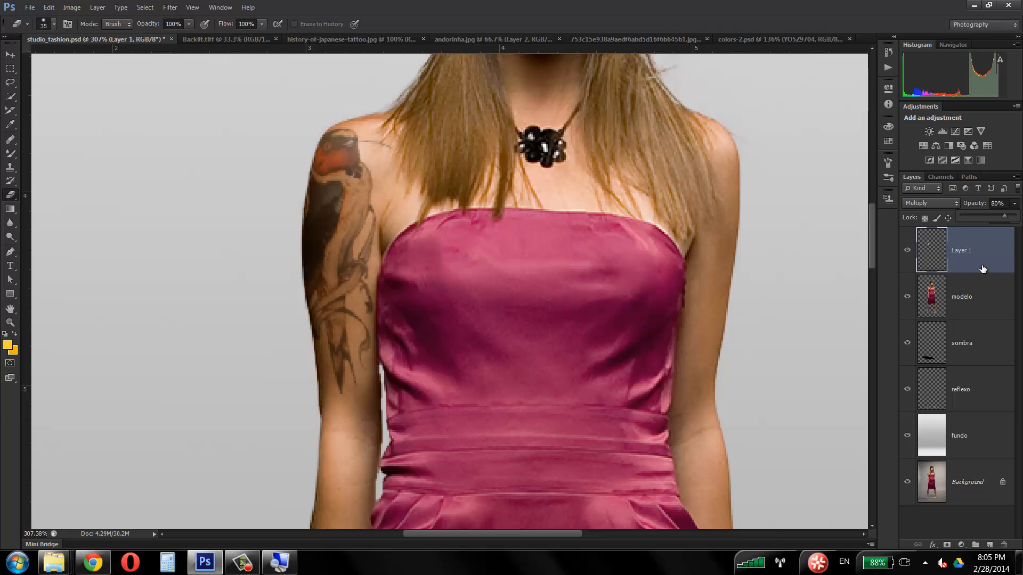
left_click(10, 323)
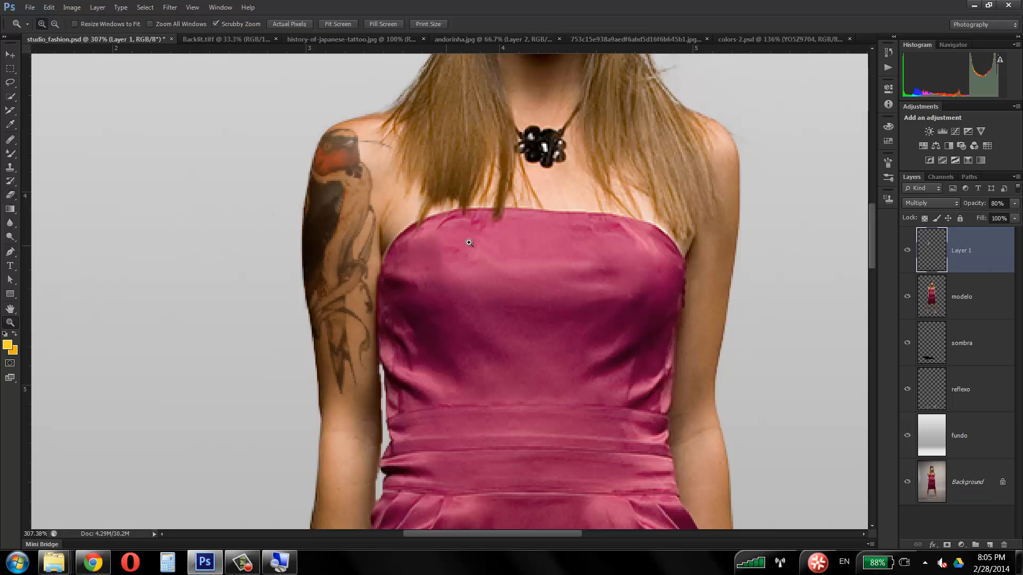
left_click(500, 265)
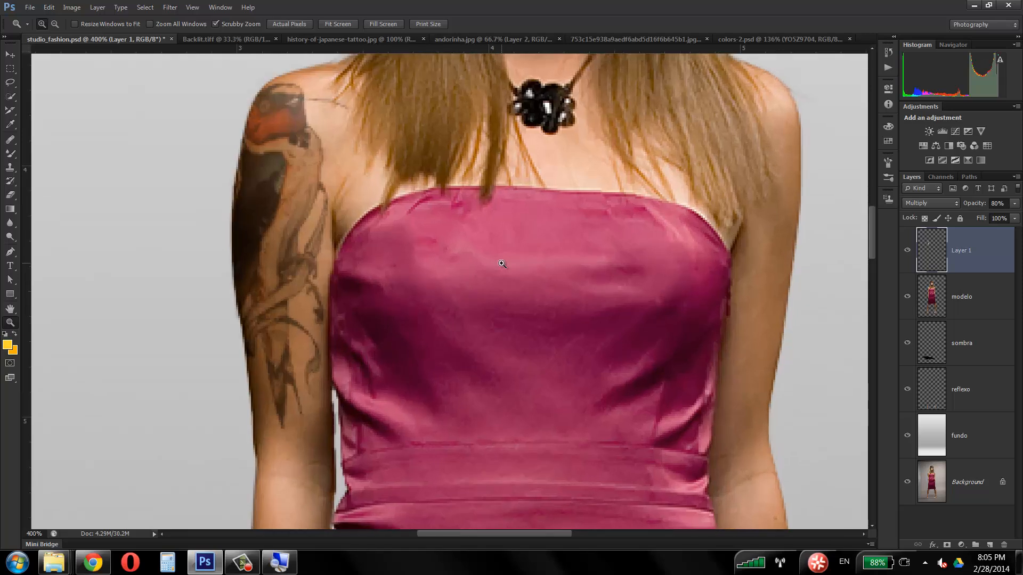
left_click(501, 264, "alt")
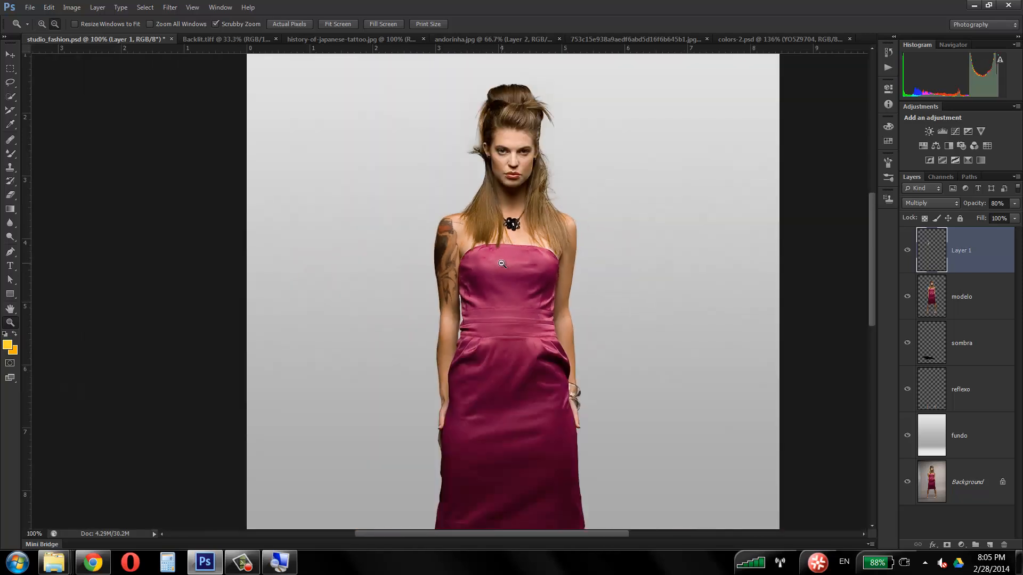